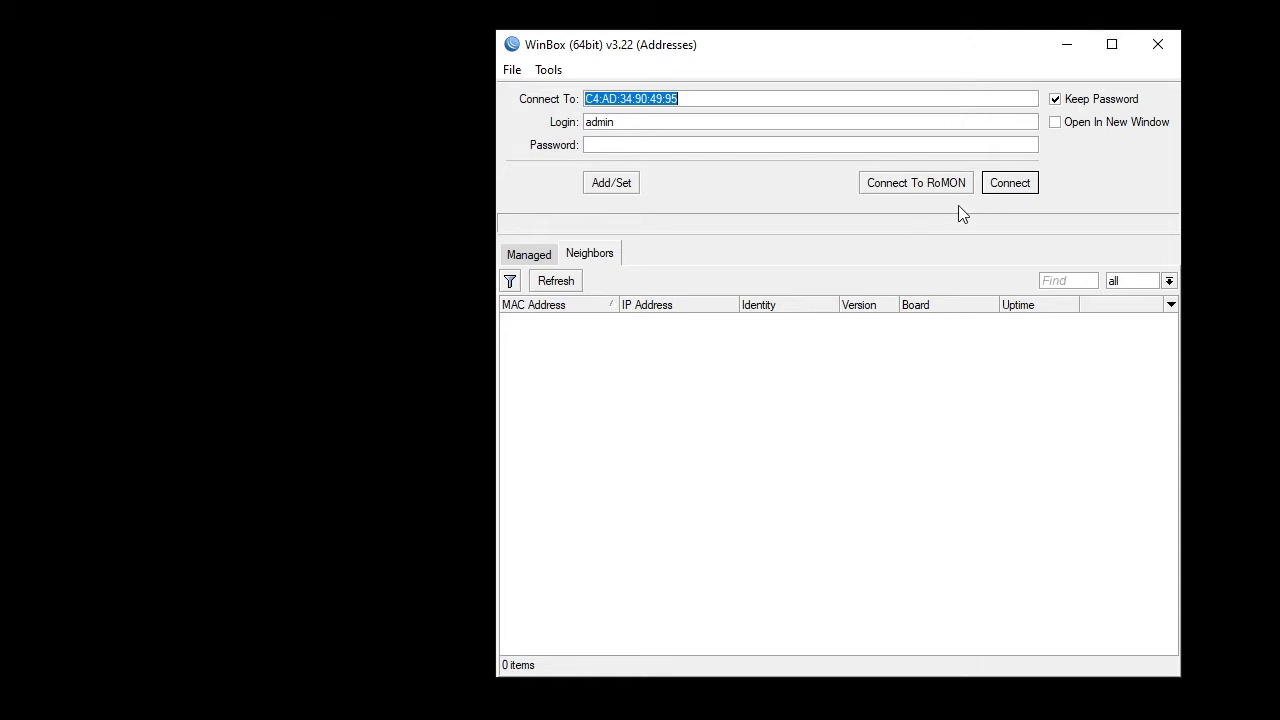
# - Connect to the router at MAC C4:AD:34:90:49:95 with the admin login
pyautogui.click(1003, 190)
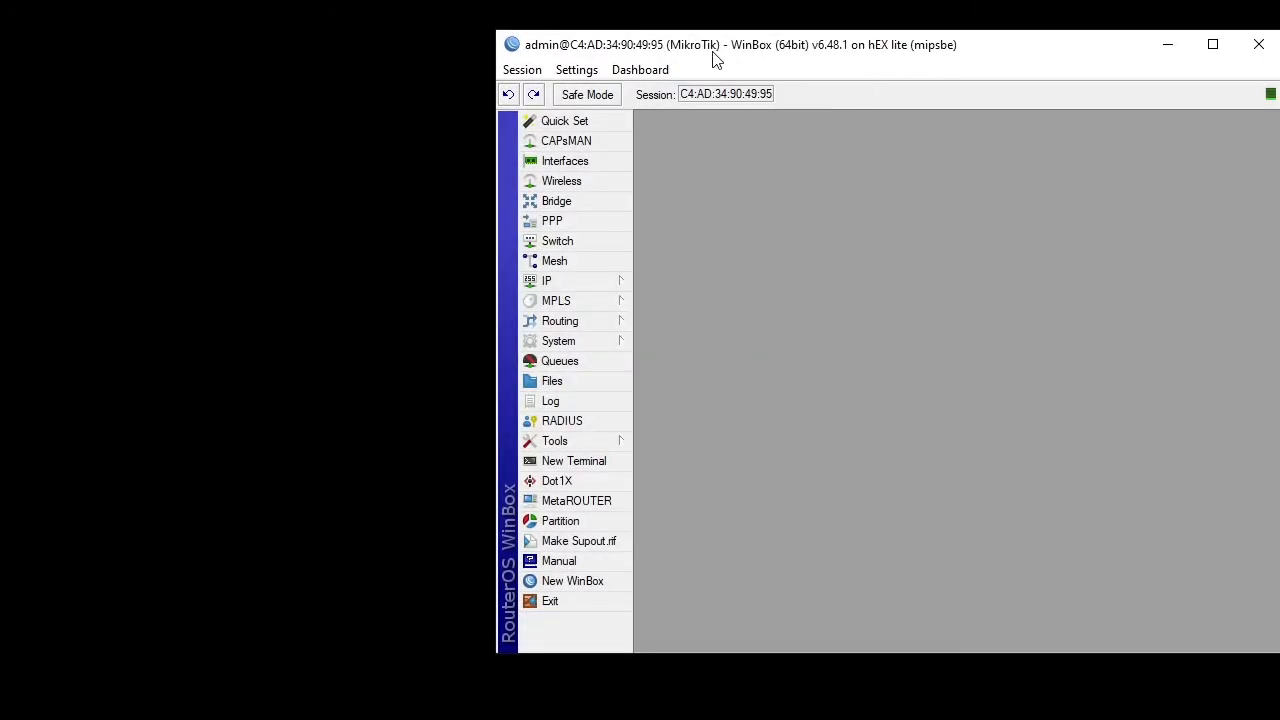
# - Move the hEX lite router session window to the centre of the screen
pyautogui.moveTo(714, 57); pyautogui.dragTo(445, 40)
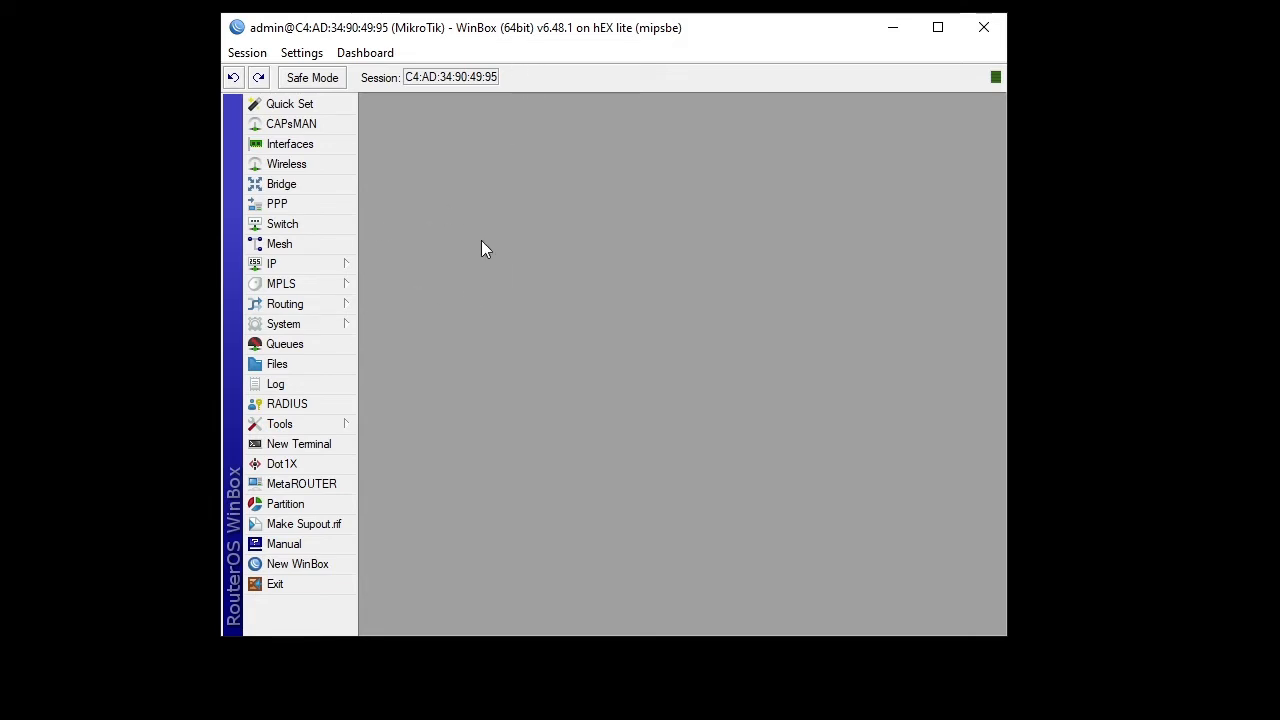
# - Open System > Users, review the full, read and write groups, and discard an unsaved new group
pyautogui.click(317, 329)
pyautogui.click(376, 697)
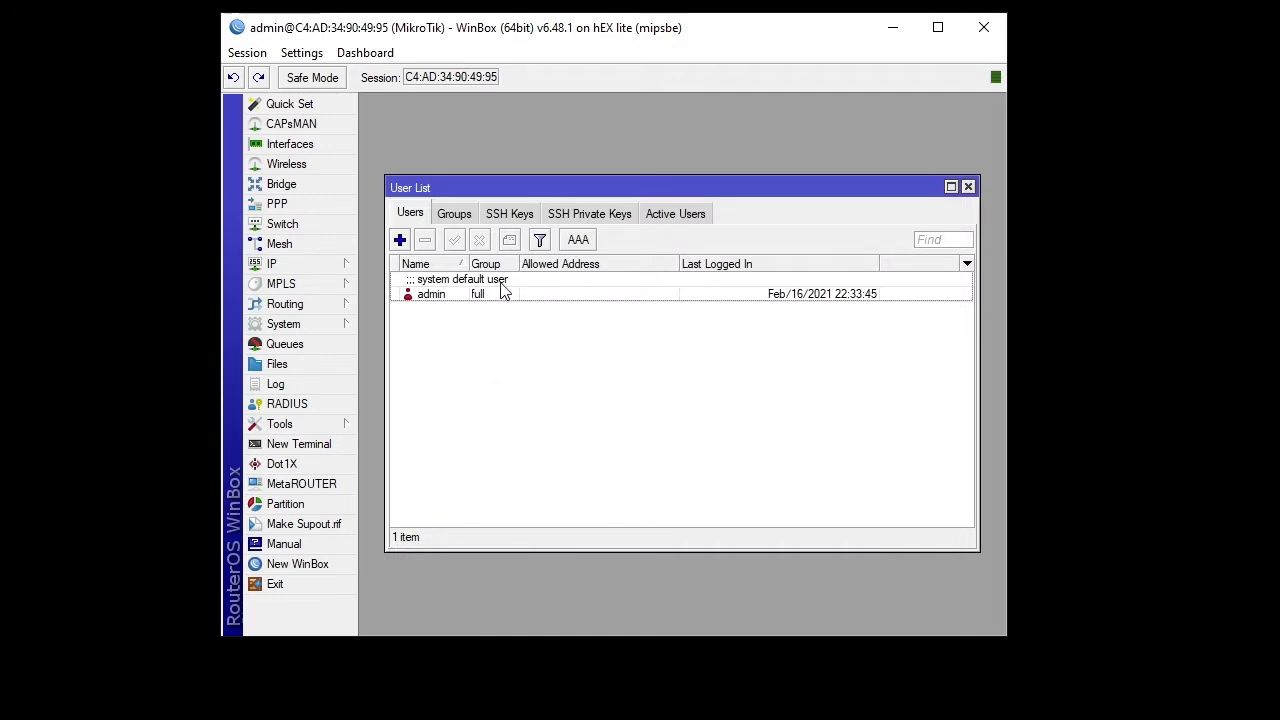
pyautogui.moveTo(576, 191); pyautogui.dragTo(585, 141)
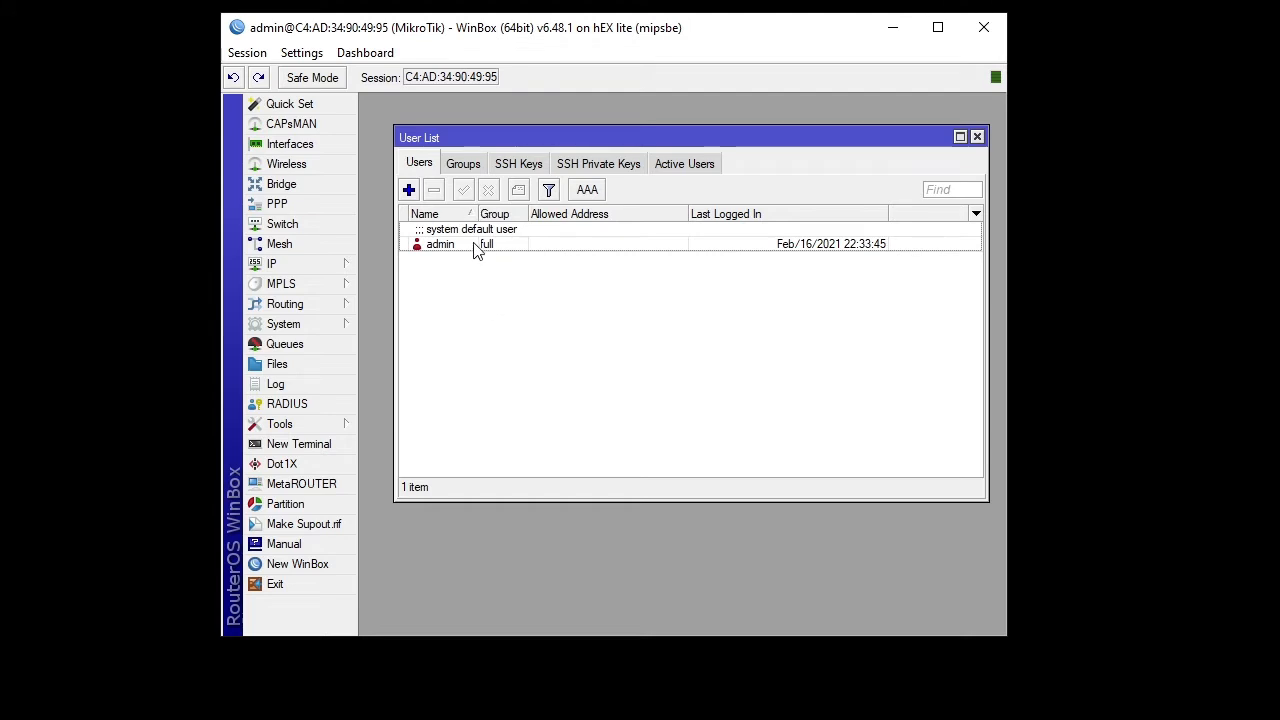
pyautogui.click(466, 166)
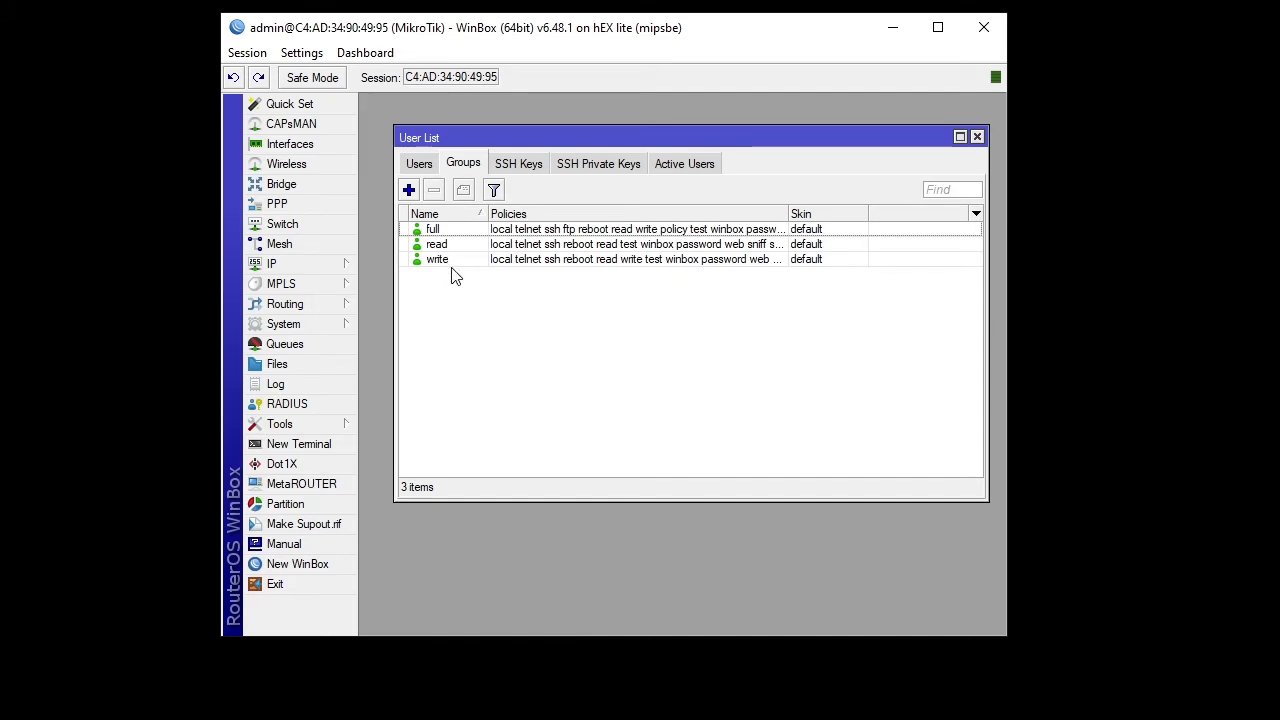
pyautogui.click(409, 190)
pyautogui.moveTo(611, 224); pyautogui.dragTo(533, 187)
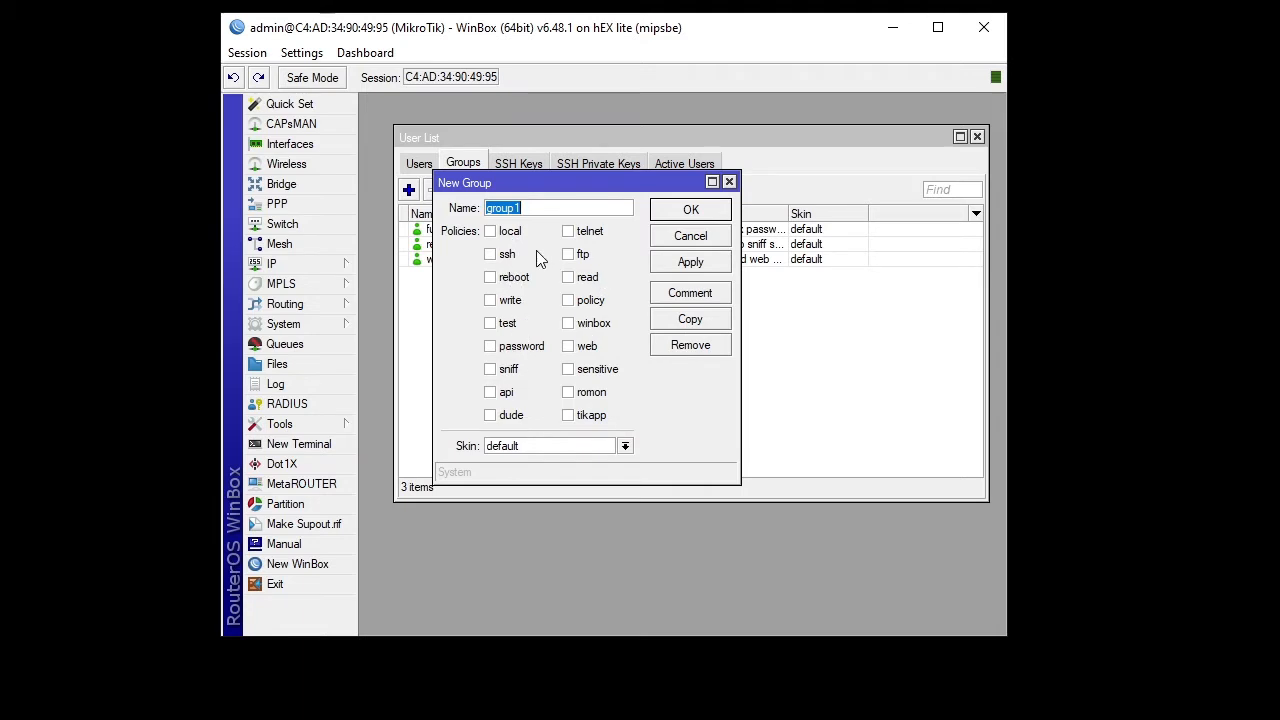
pyautogui.click(729, 182)
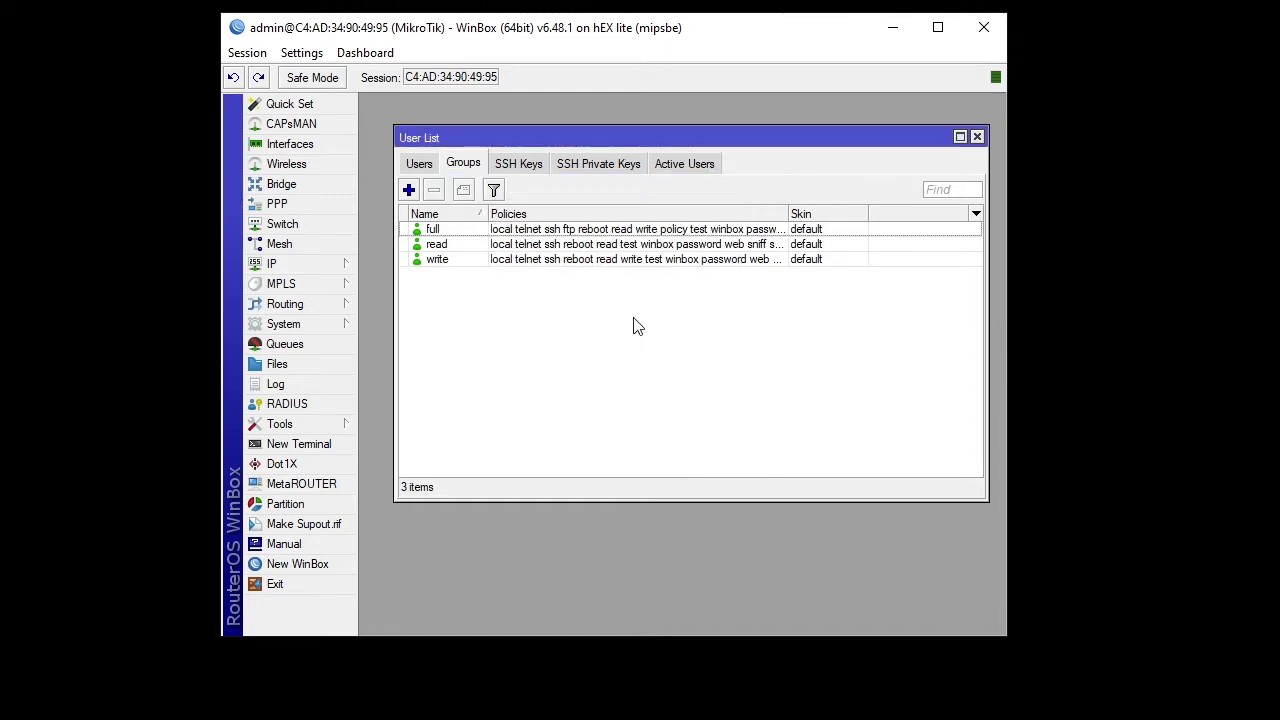
# - Create user 'test' in the write group and save it, then view the Groups tab again
pyautogui.click(419, 164)
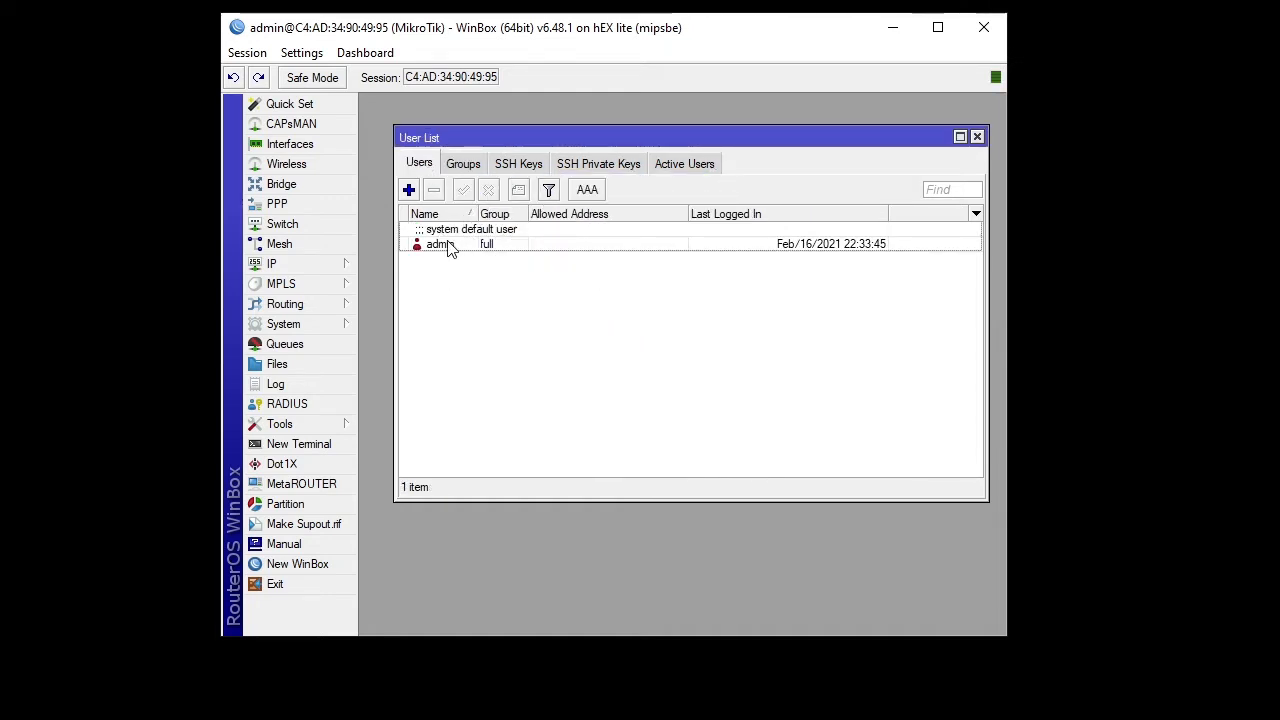
pyautogui.click(408, 190)
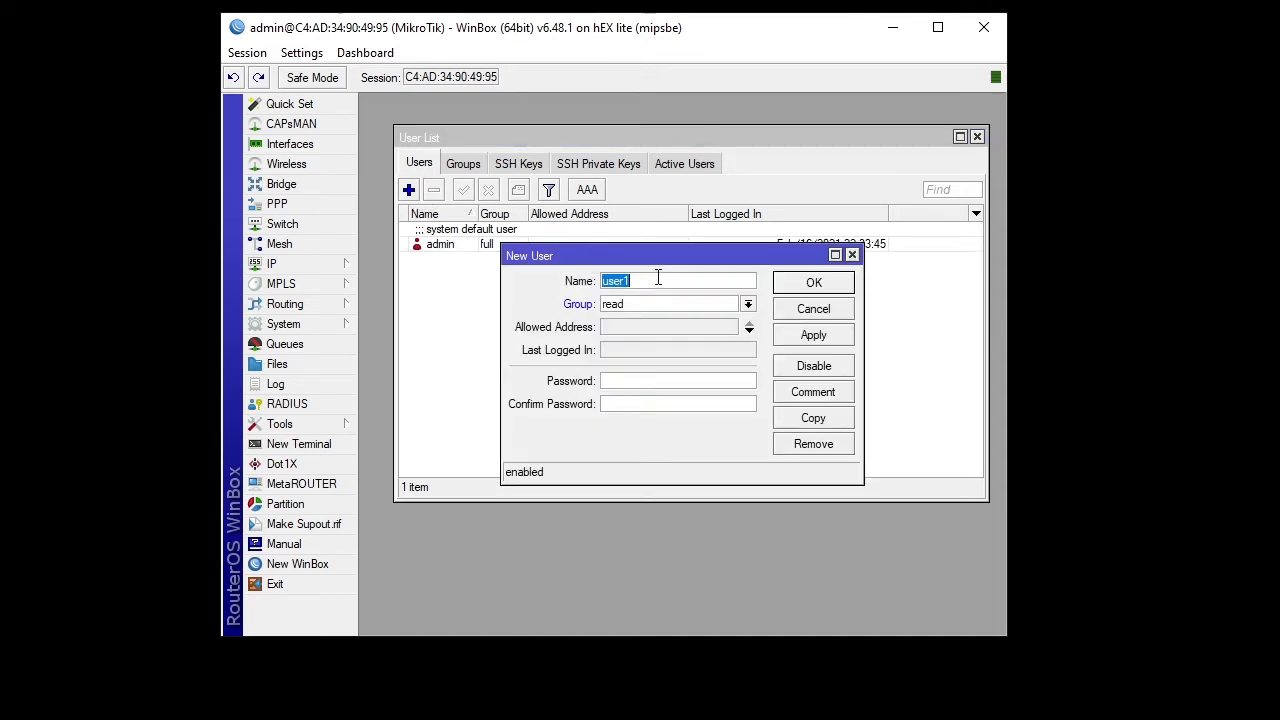
pyautogui.moveTo(627, 250); pyautogui.dragTo(604, 193)
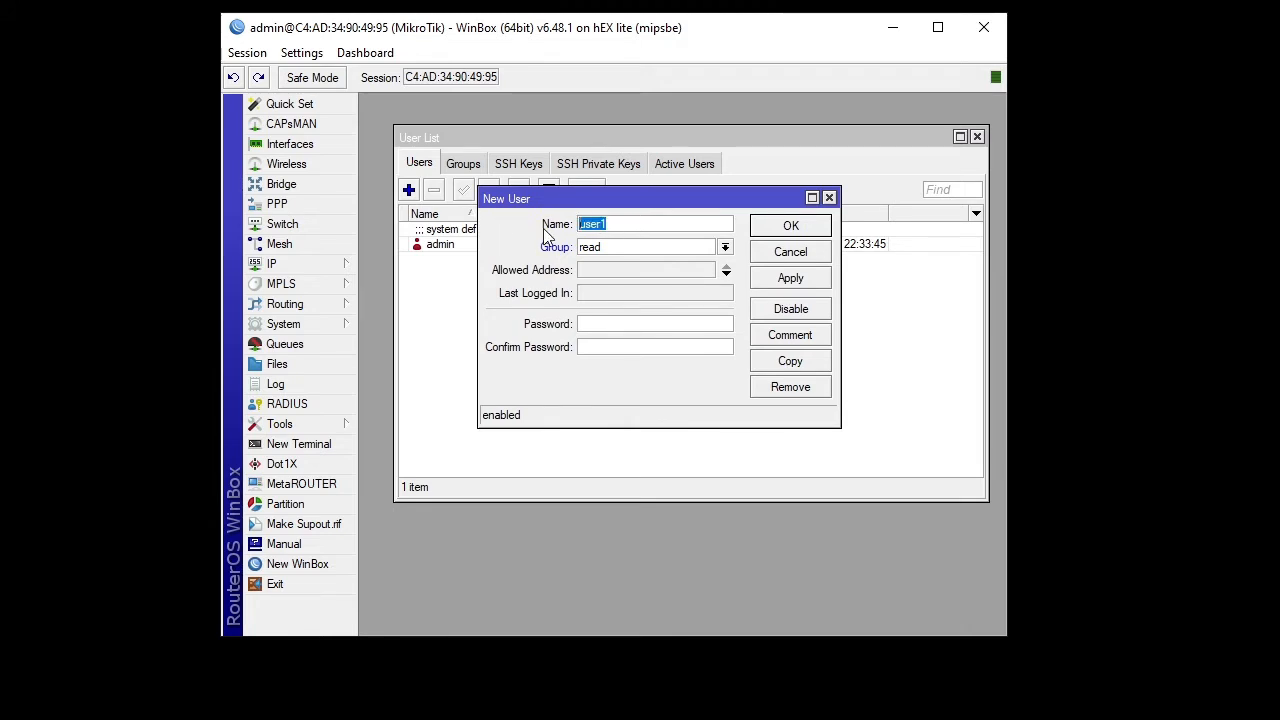
pyautogui.write('test')
pyautogui.click(605, 248)
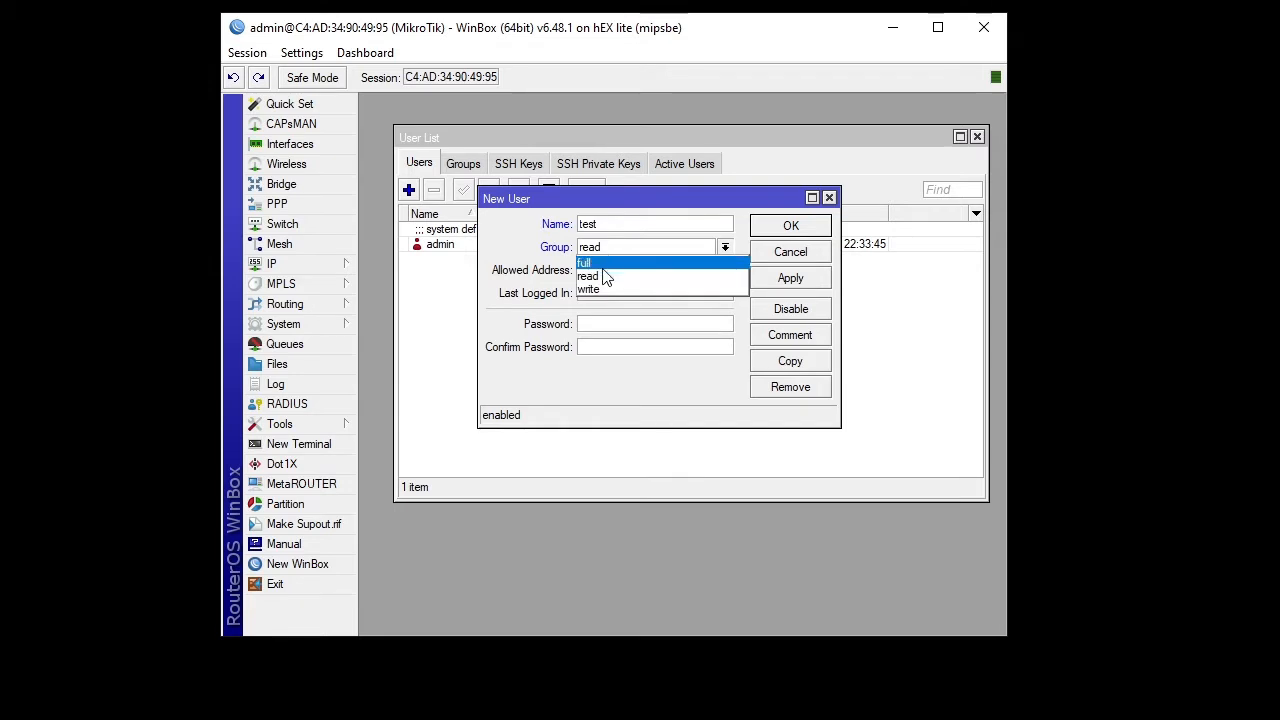
pyautogui.click(600, 289)
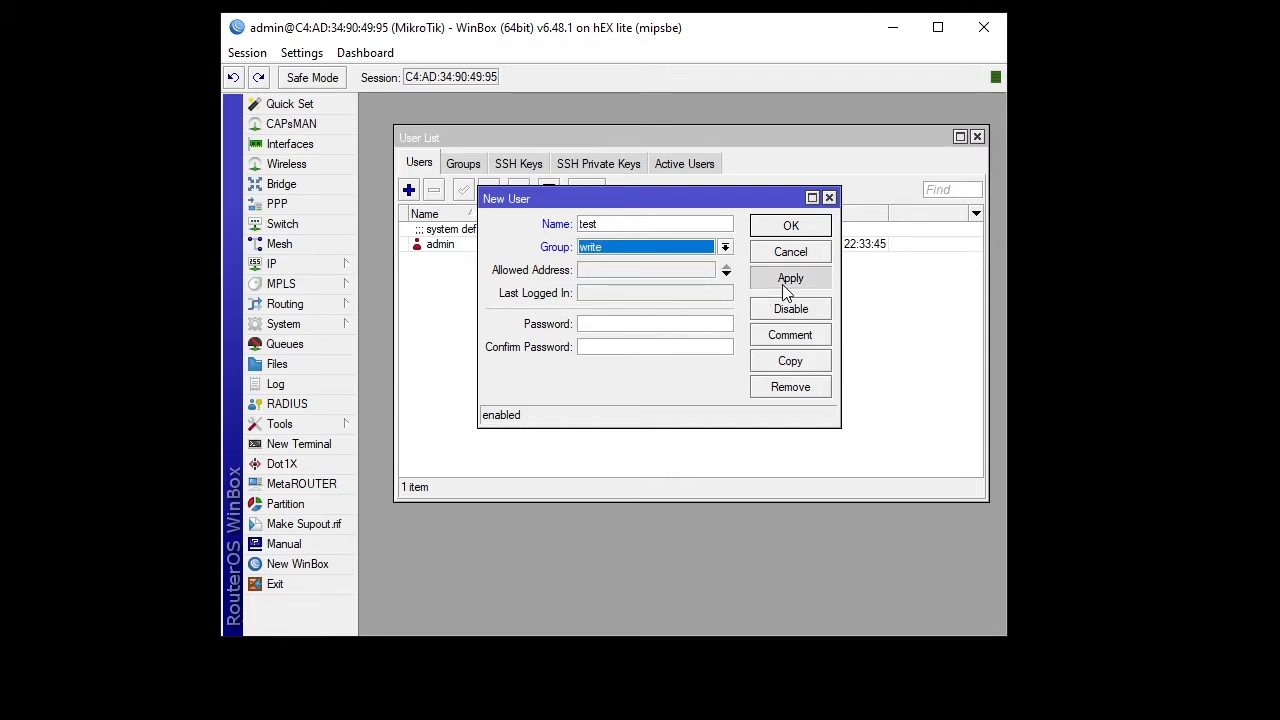
pyautogui.click(782, 282)
pyautogui.click(791, 225)
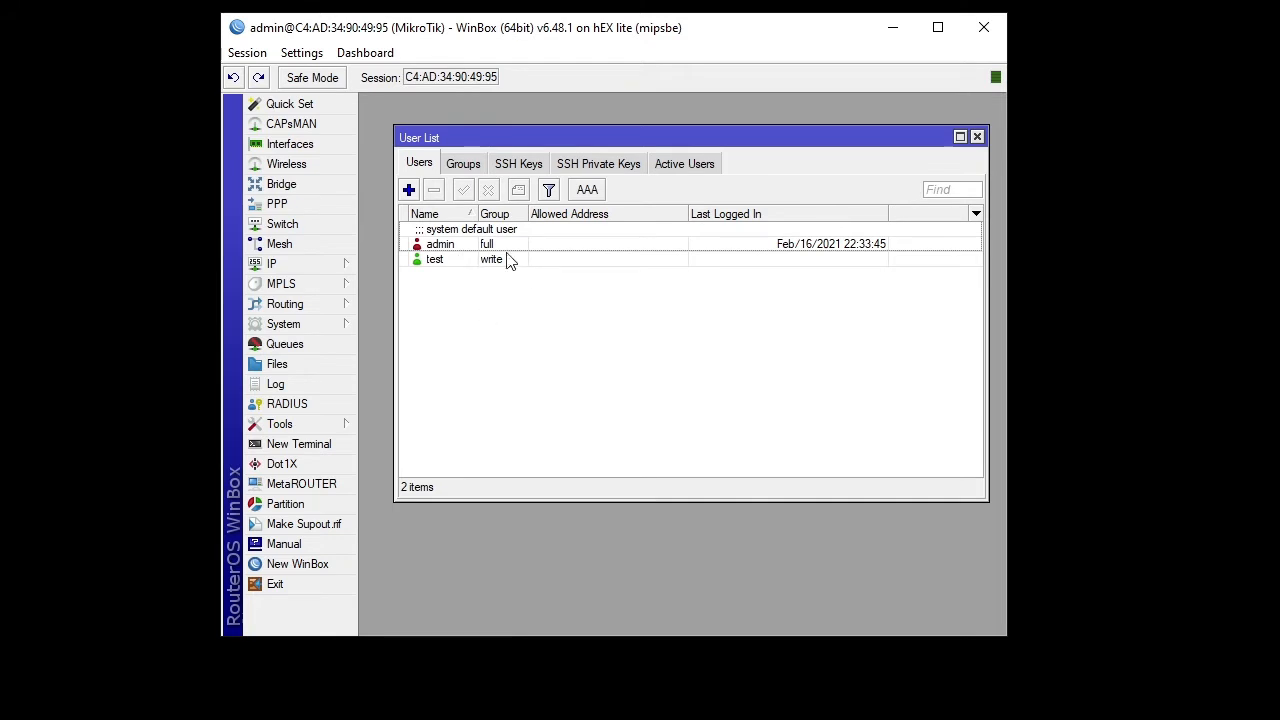
pyautogui.click(473, 166)
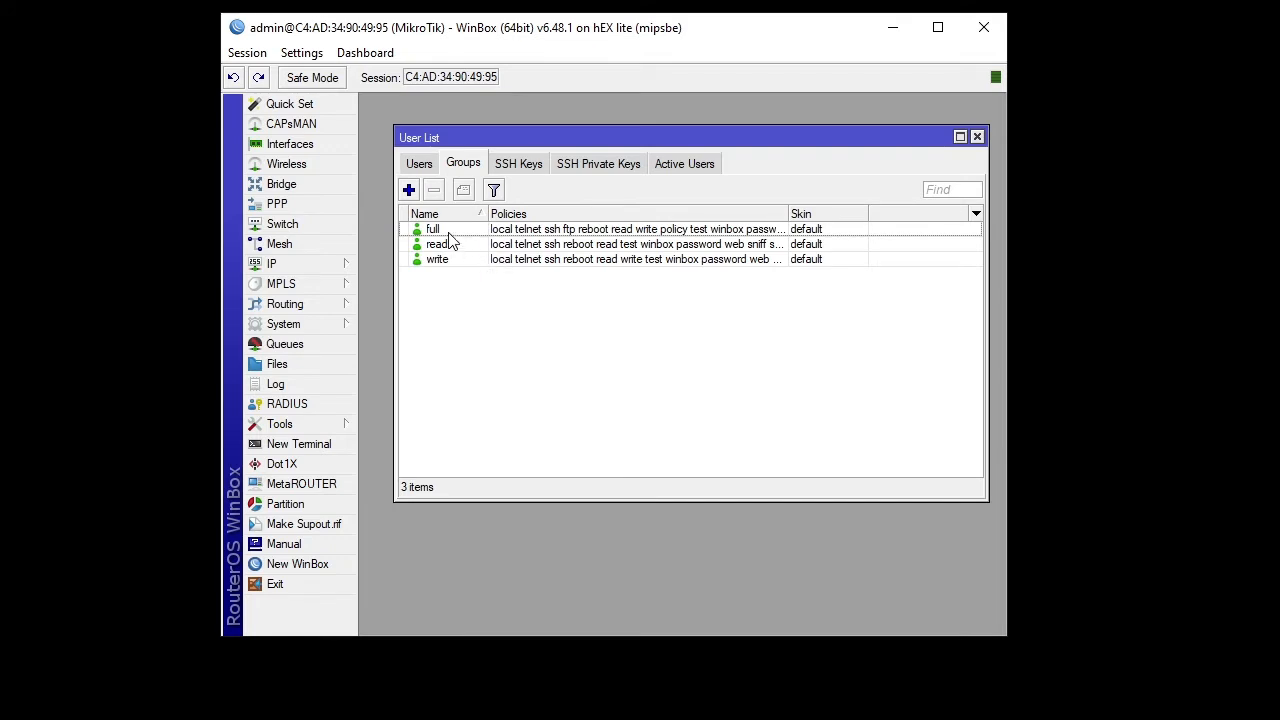
pyautogui.click(449, 232)
pyautogui.click(447, 259)
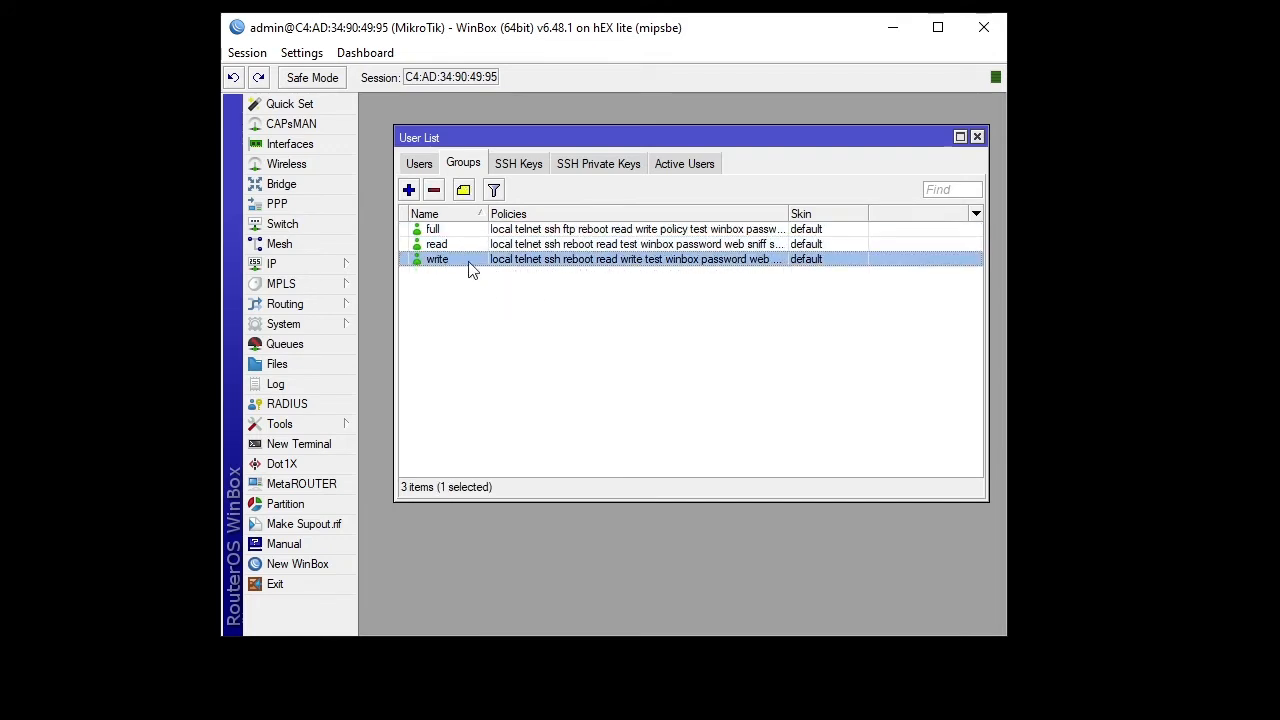
pyautogui.click(471, 230)
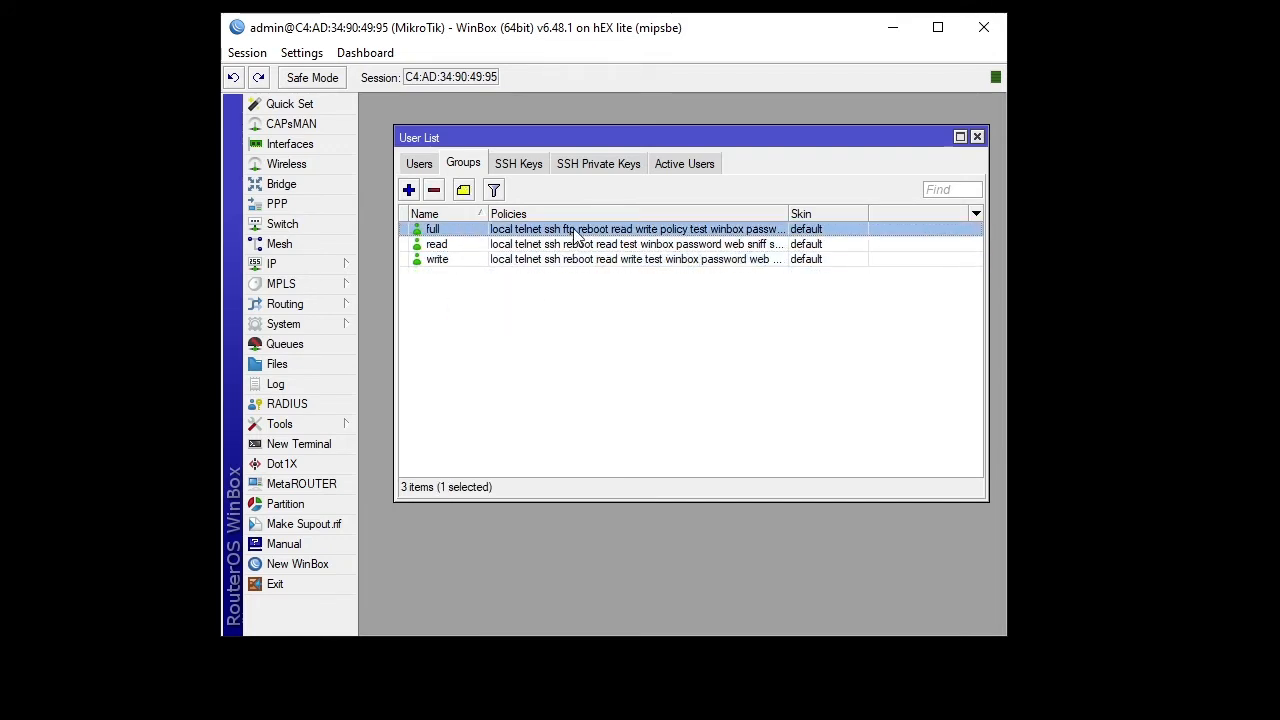
pyautogui.doubleClick(484, 232)
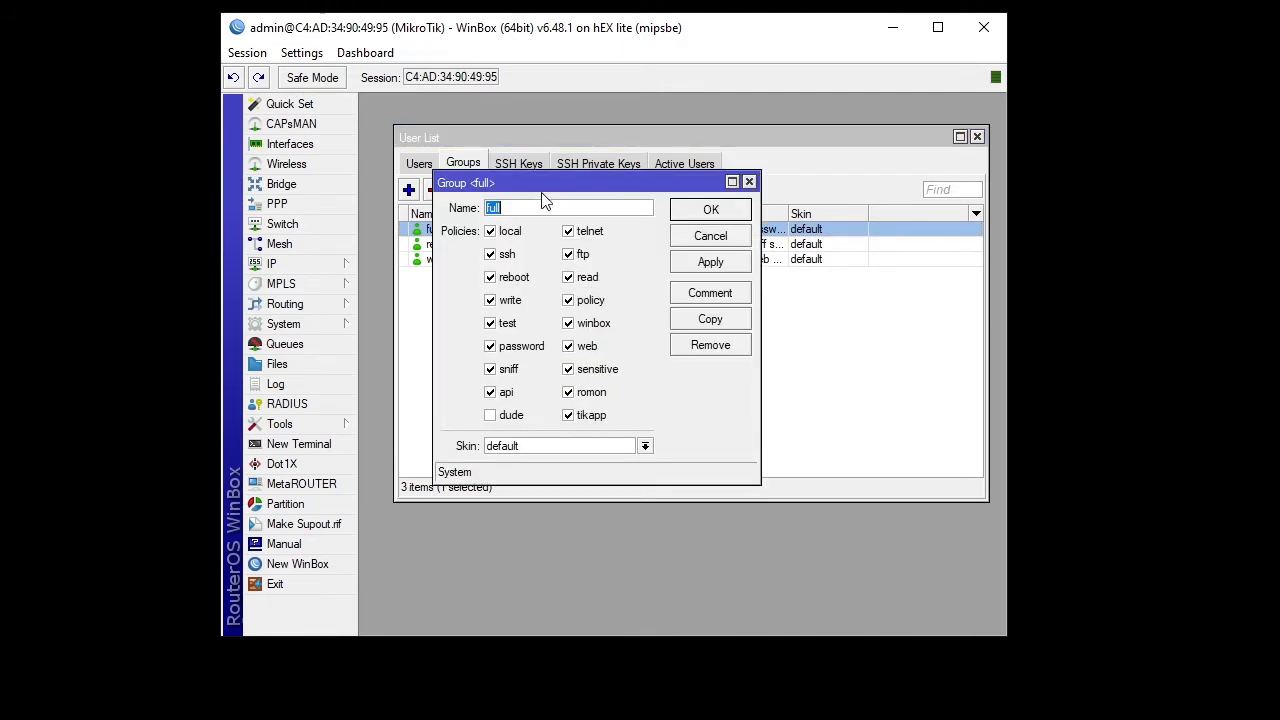
pyautogui.moveTo(541, 185); pyautogui.dragTo(558, 121)
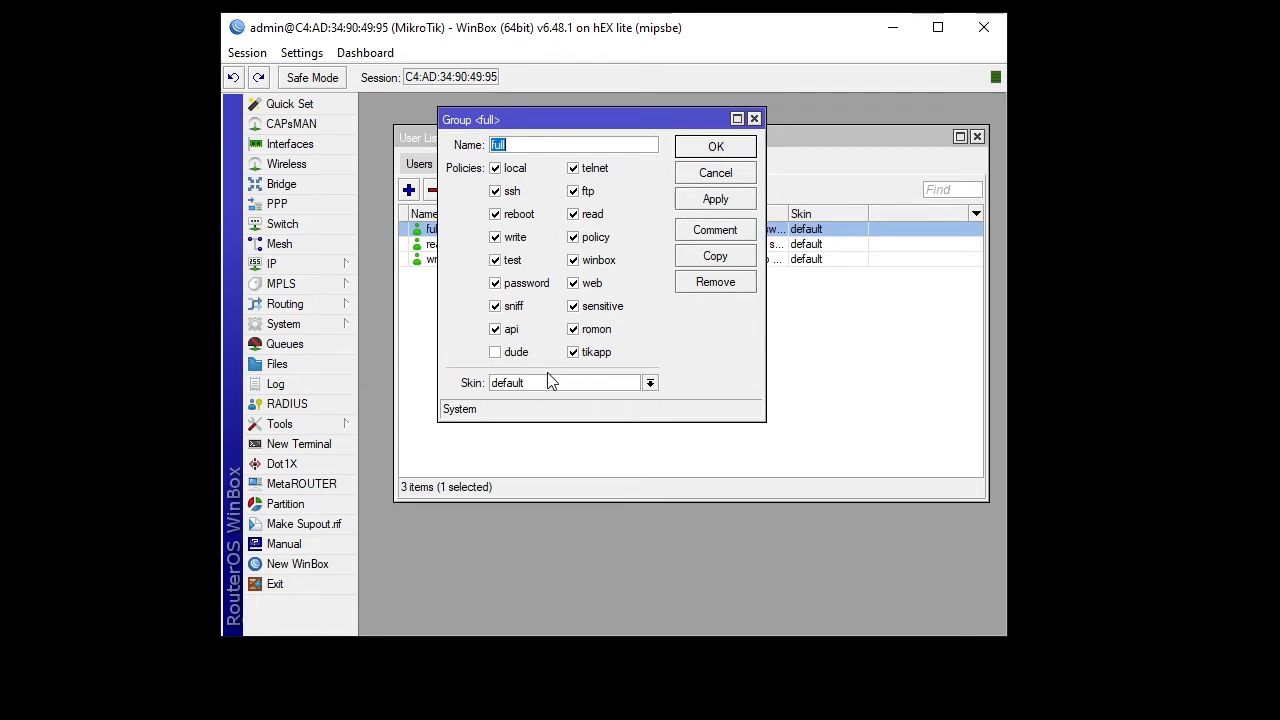
pyautogui.click(754, 119)
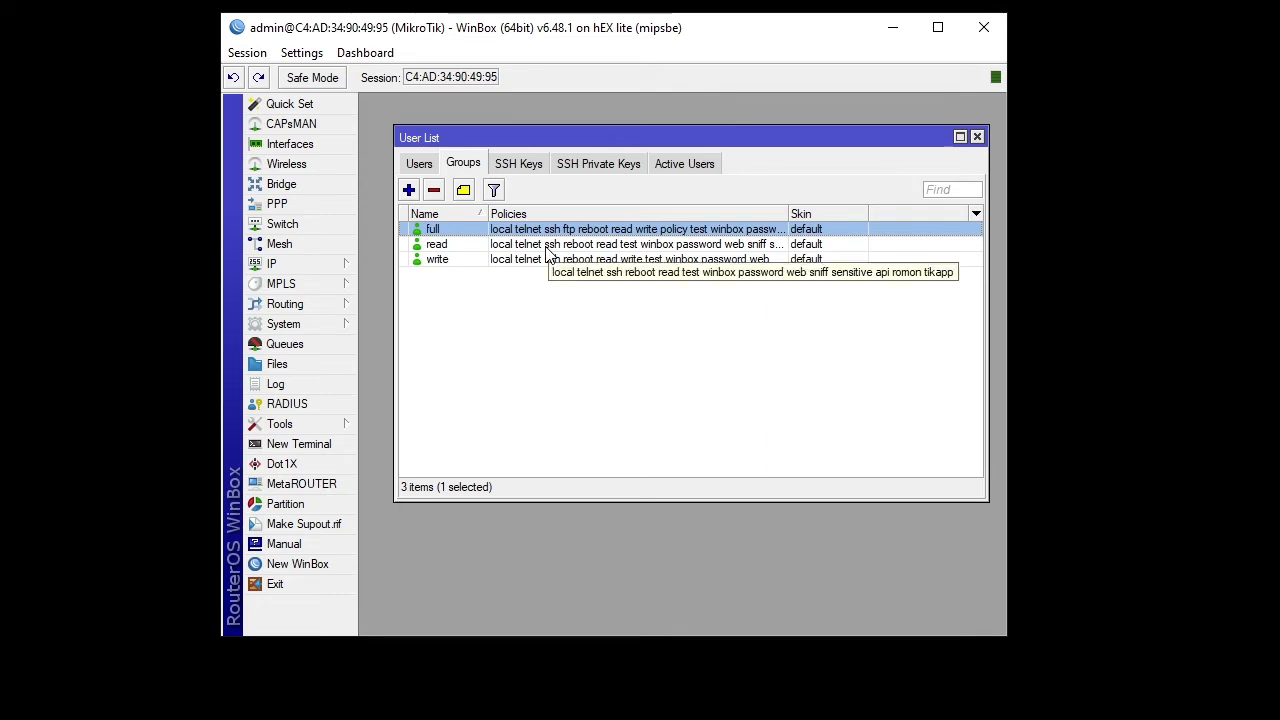
pyautogui.click(548, 244)
pyautogui.doubleClick(547, 251)
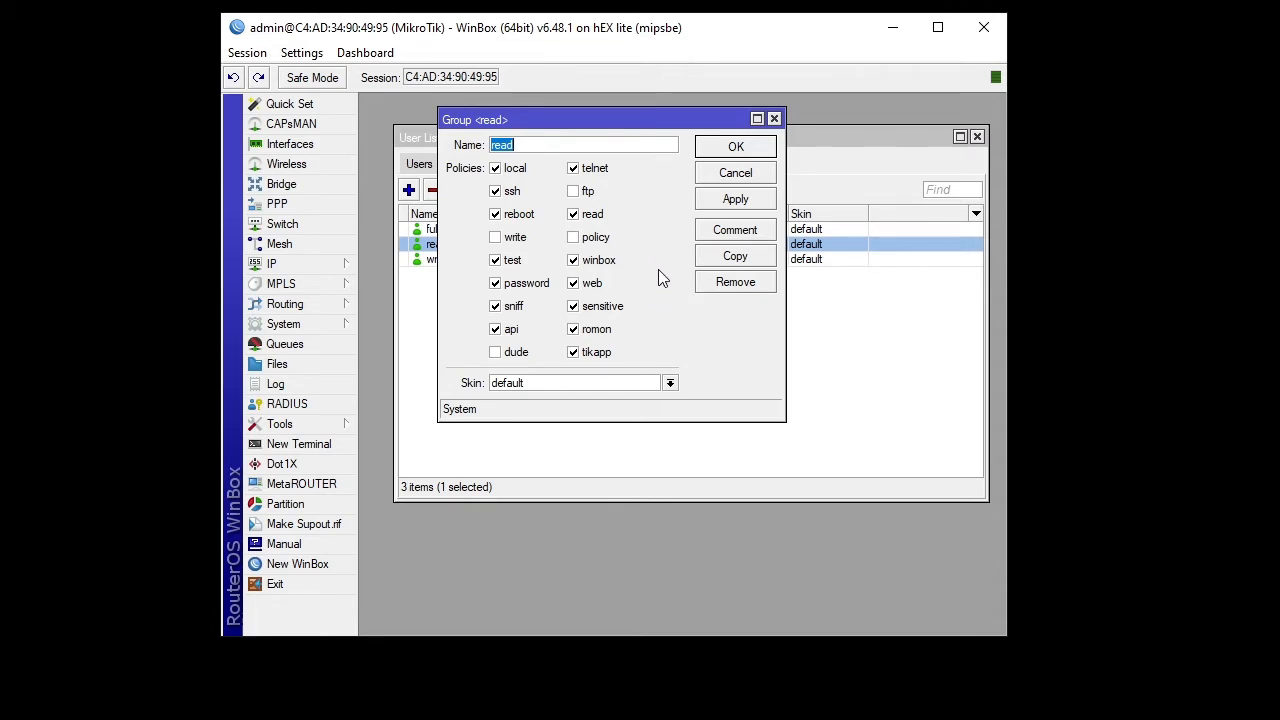
pyautogui.click(752, 150)
pyautogui.click(606, 259)
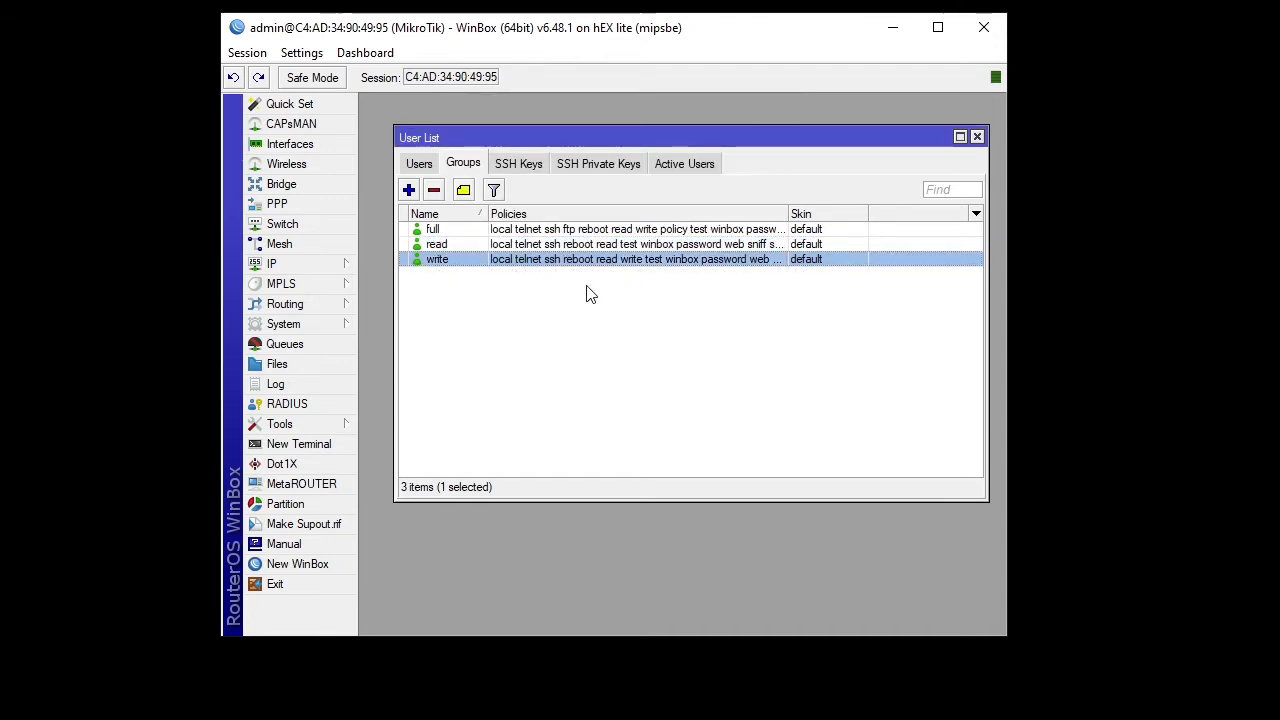
pyautogui.doubleClick(518, 262)
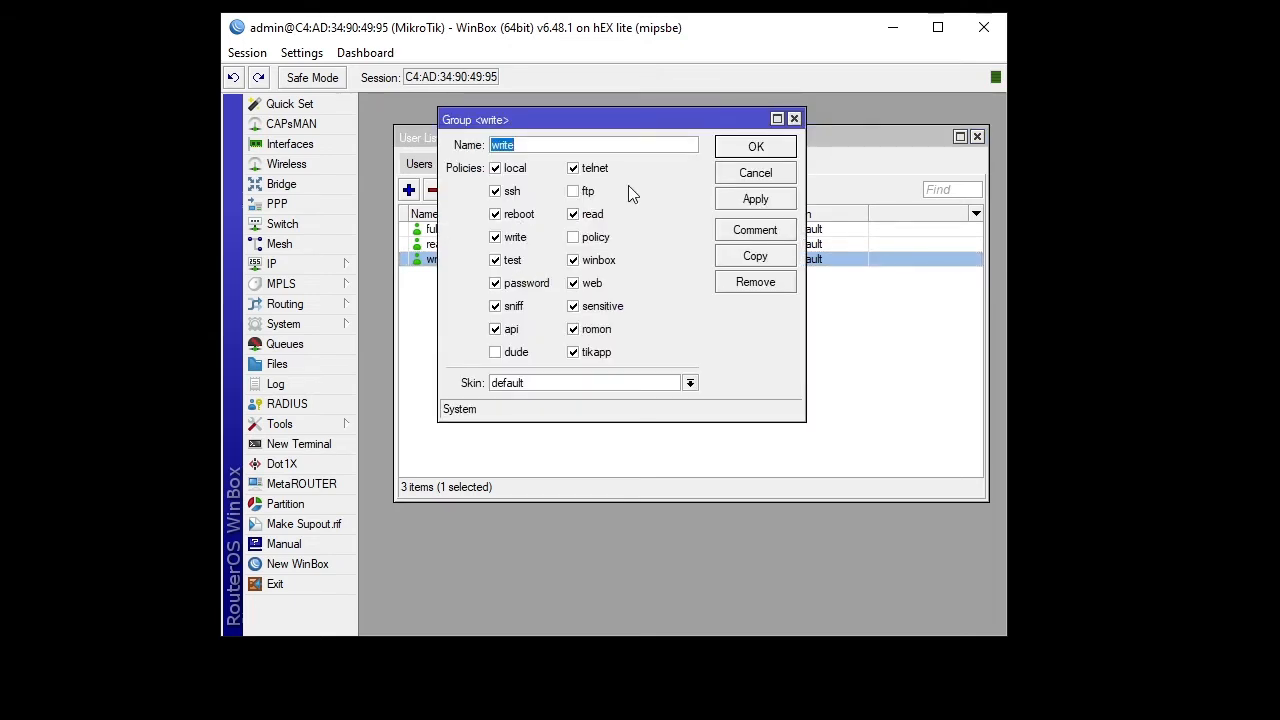
pyautogui.moveTo(628, 124); pyautogui.dragTo(661, 175)
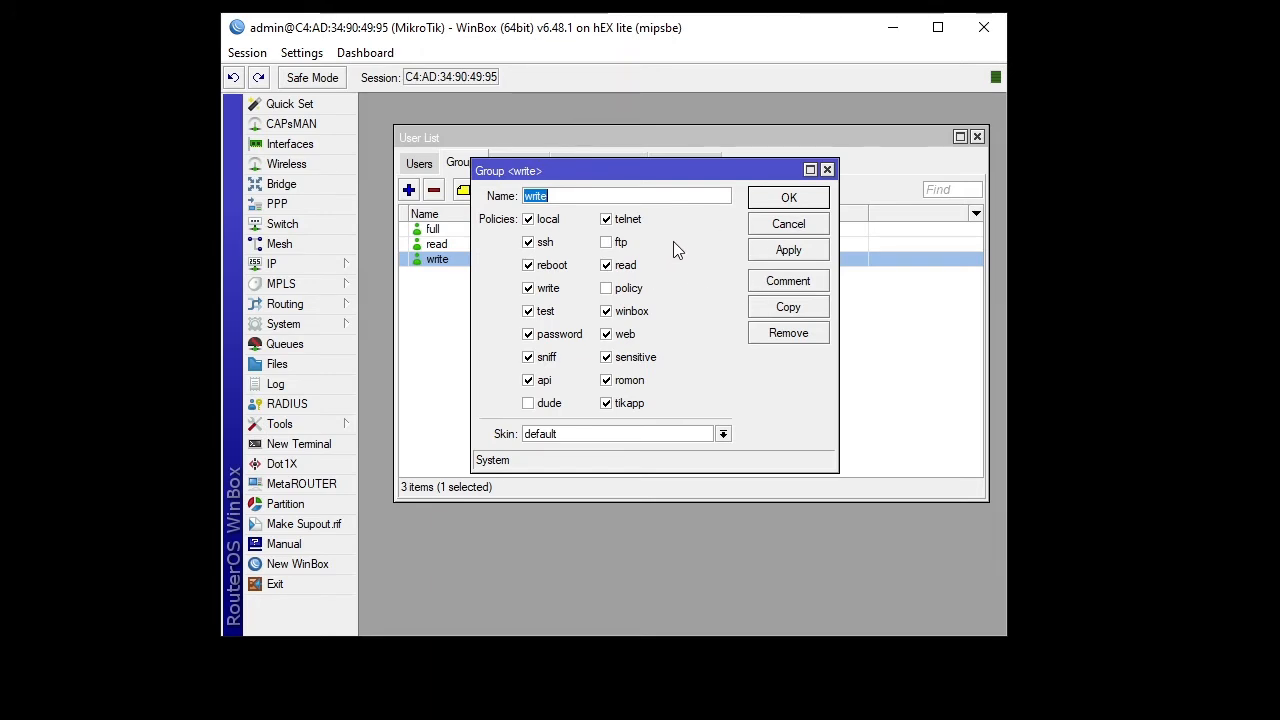
pyautogui.click(827, 171)
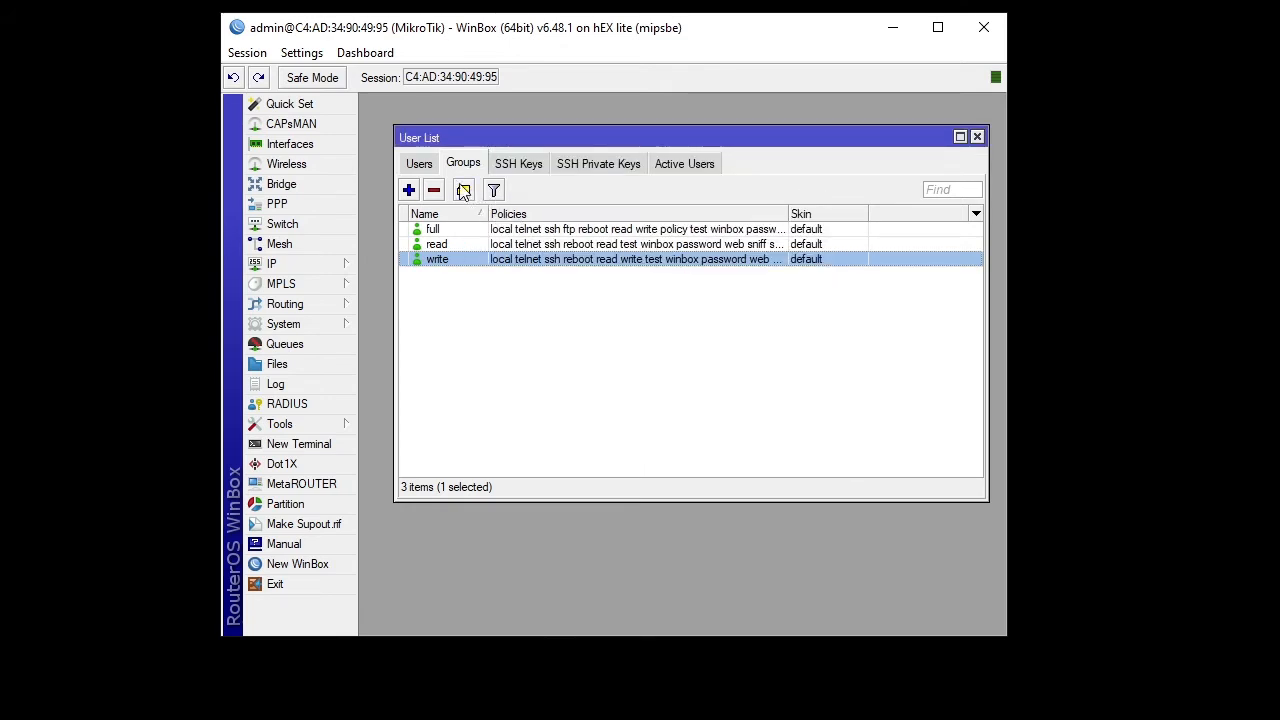
pyautogui.click(410, 166)
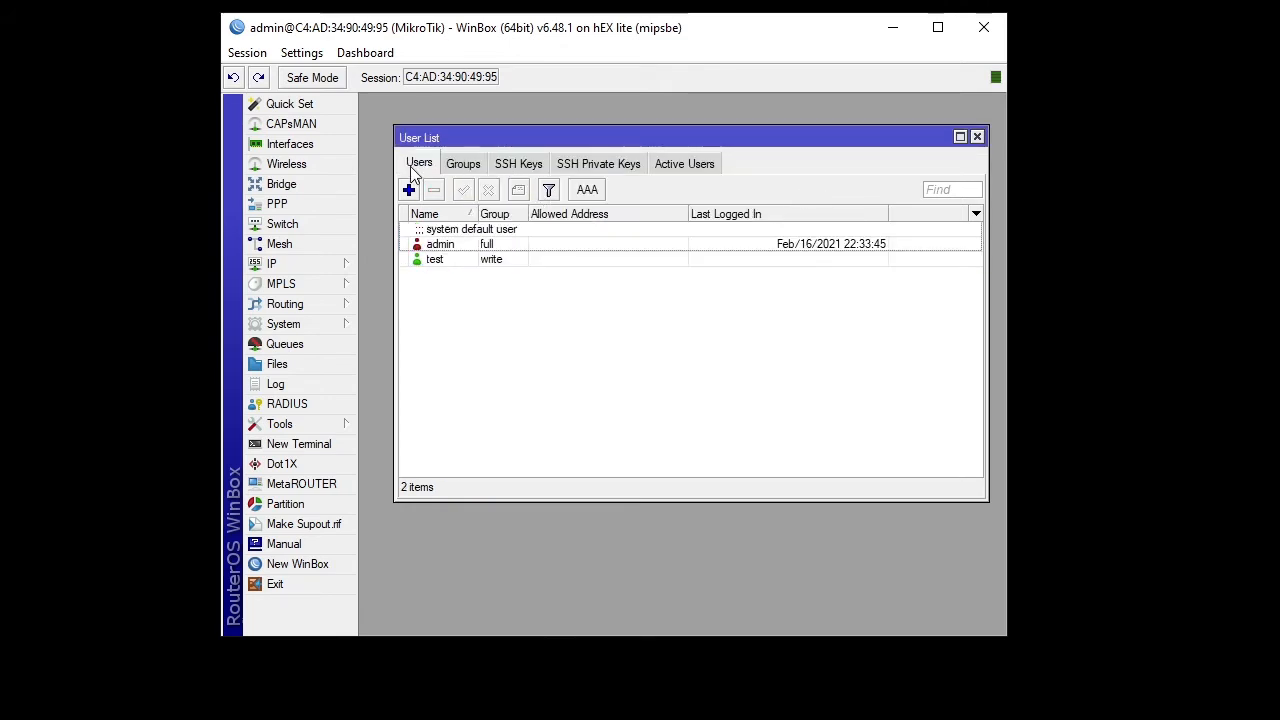
# - Open user test's settings and add an Allowed Address field holding 0.0.0.0/0
pyautogui.click(440, 261)
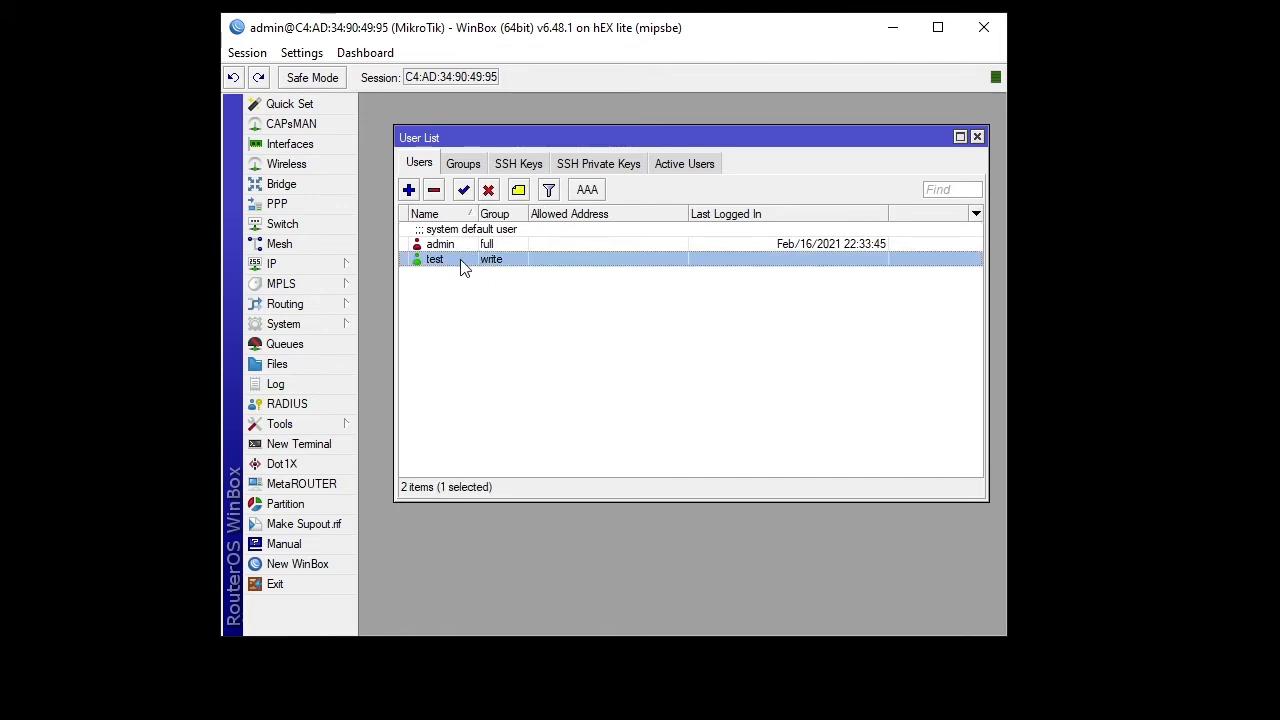
pyautogui.doubleClick(468, 258)
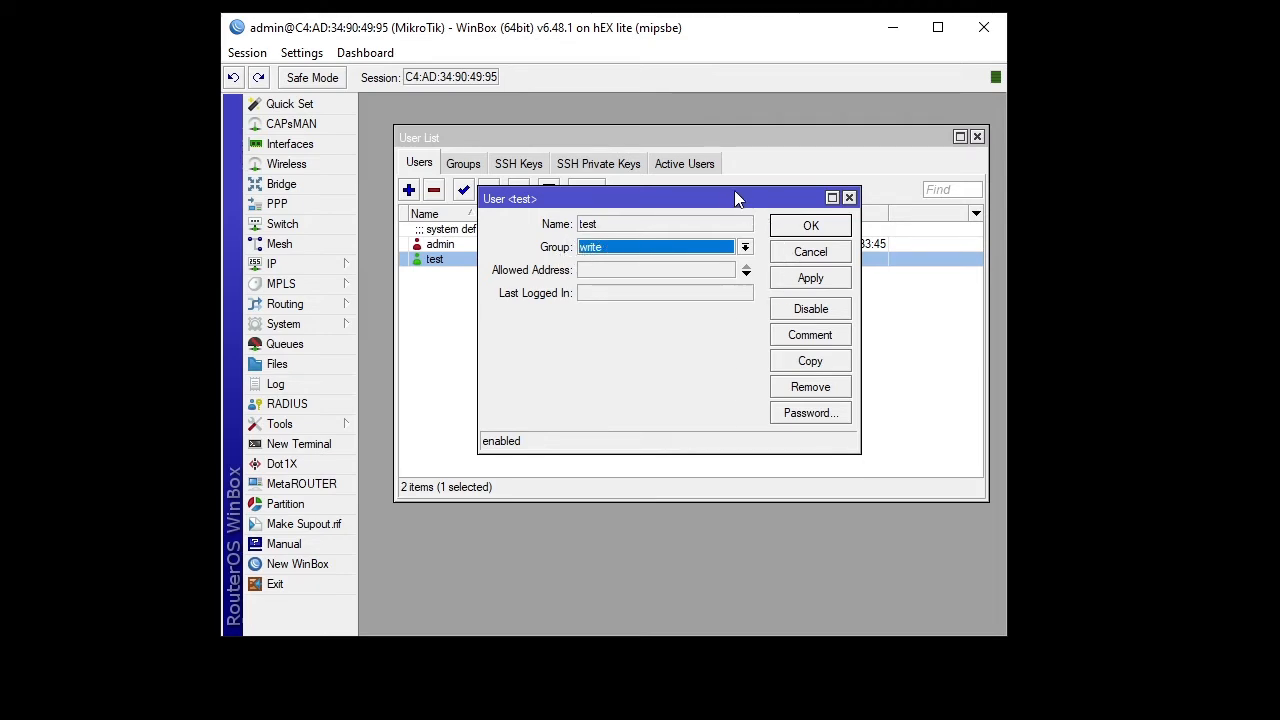
pyautogui.moveTo(736, 193); pyautogui.dragTo(727, 194)
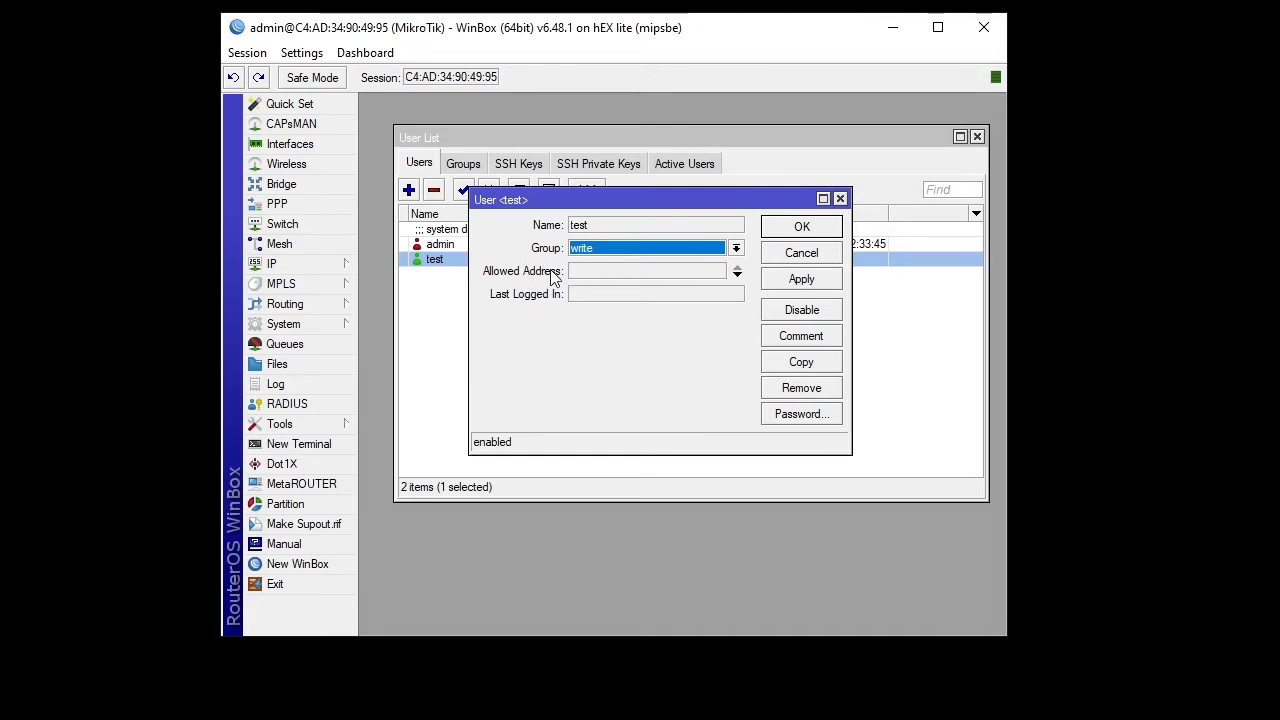
pyautogui.click(606, 272)
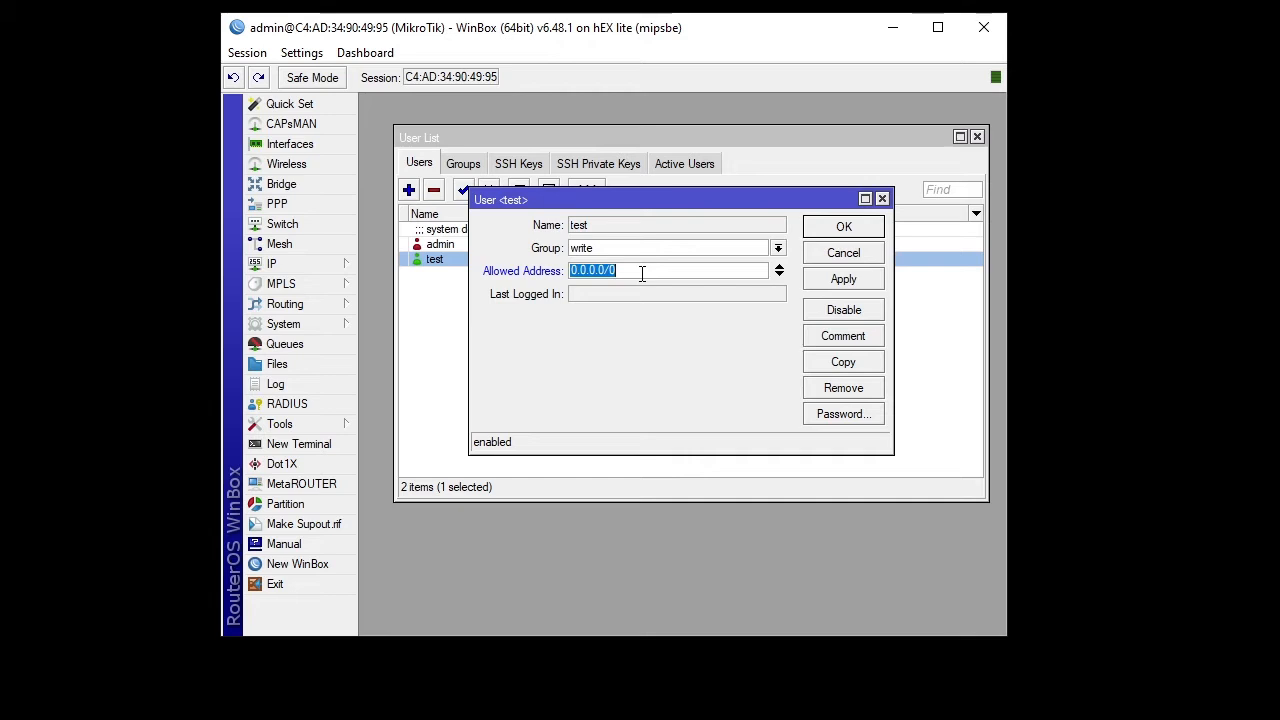
pyautogui.moveTo(655, 268); pyautogui.dragTo(557, 276)
# - Run ipconfig in a Command Prompt to find the PC's IPv4 address 192.168.1.6
pyautogui.press('super+r')
pyautogui.write('cmd')
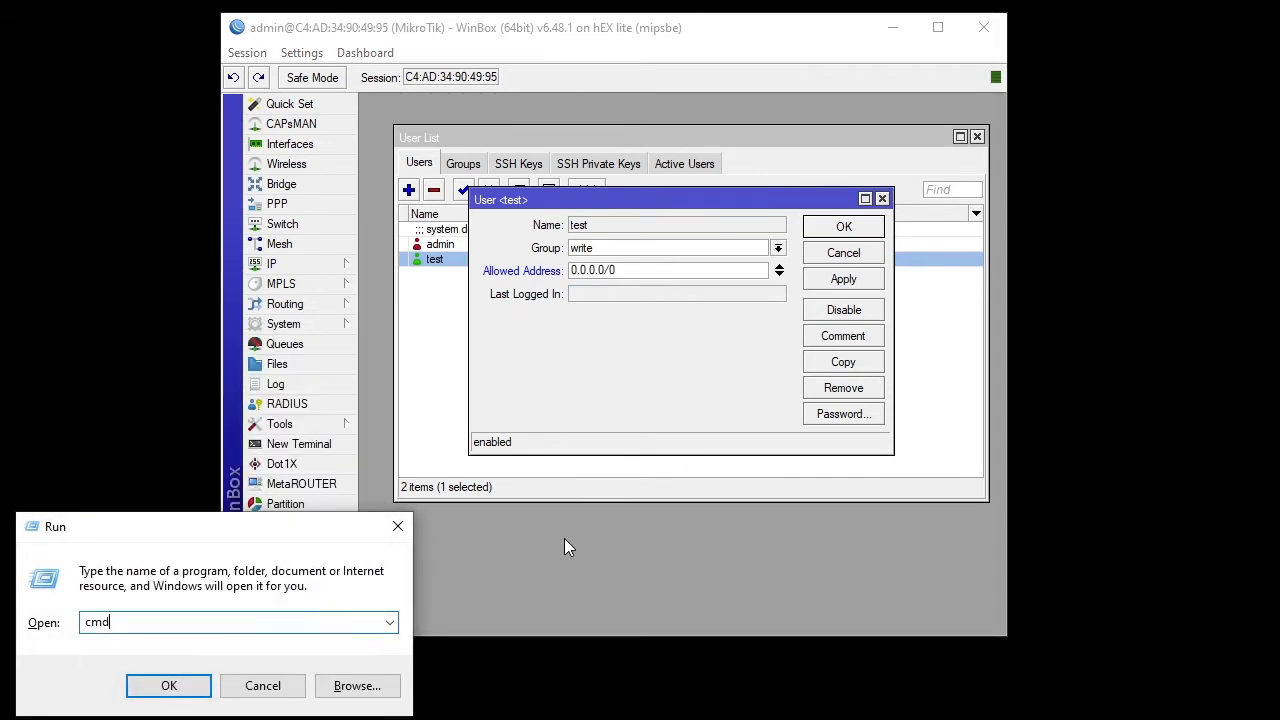
pyautogui.press('Return')
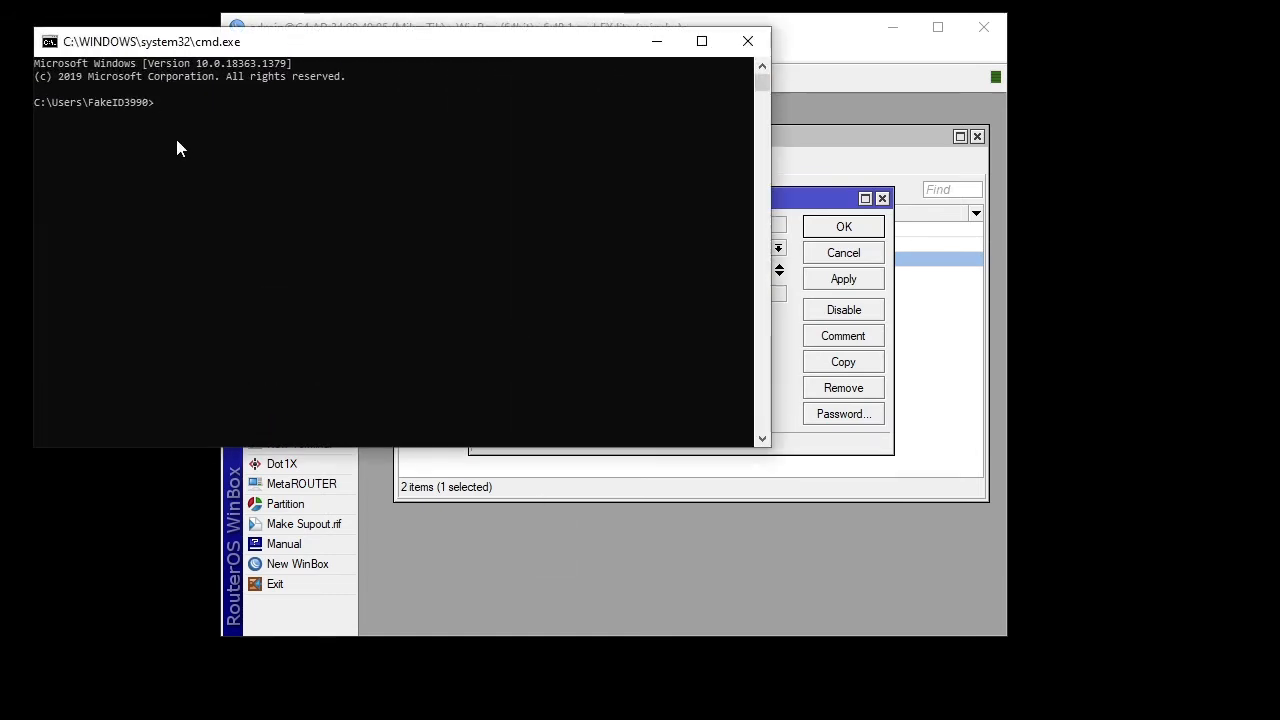
pyautogui.write('ipconfig')
pyautogui.press('Return')
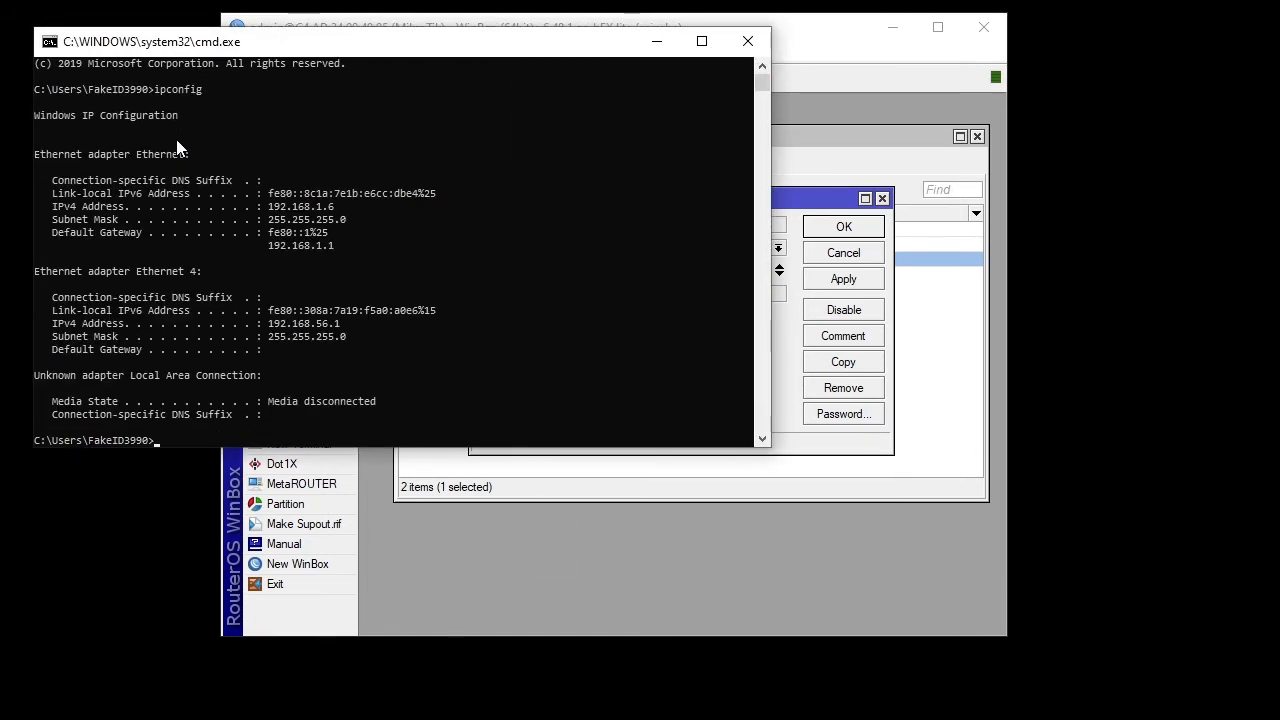
pyautogui.click(785, 46)
# - Change test's Allowed Address from 0.0.0.0/0 to 192.168.1.6, save, and reopen its password settings
pyautogui.click(662, 268)
pyautogui.doubleClick(643, 265)
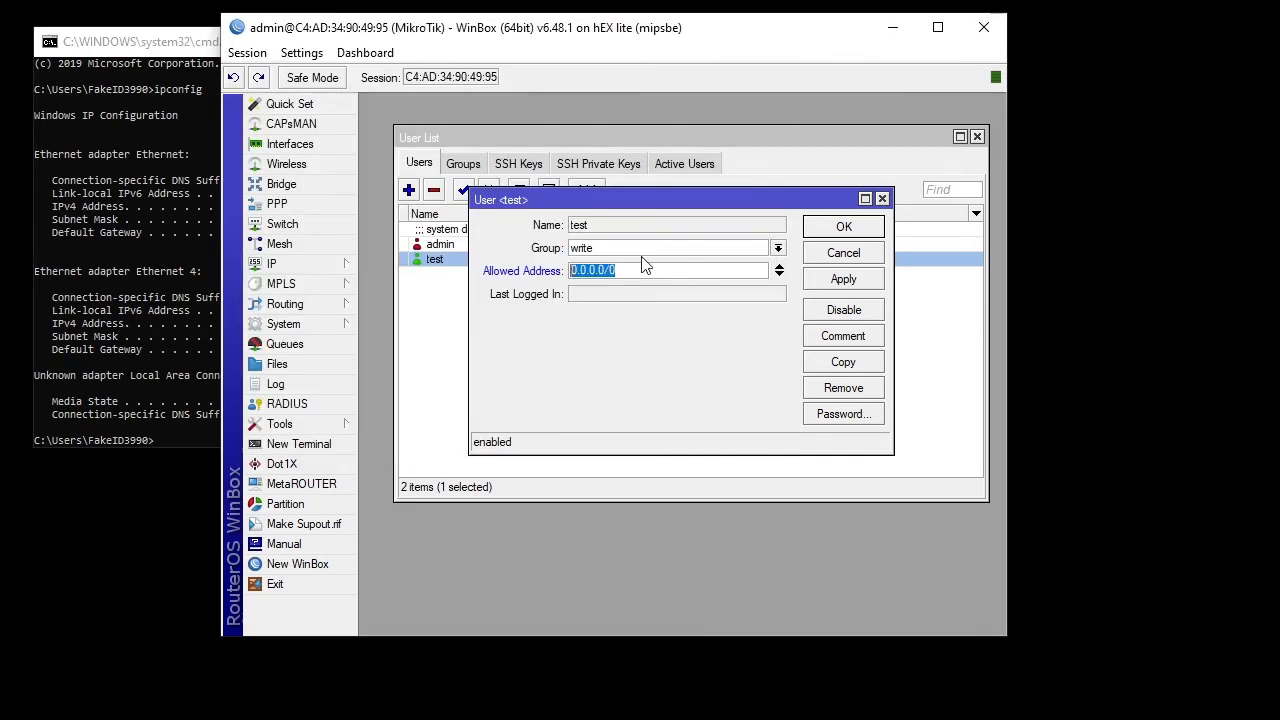
pyautogui.write('192.16')
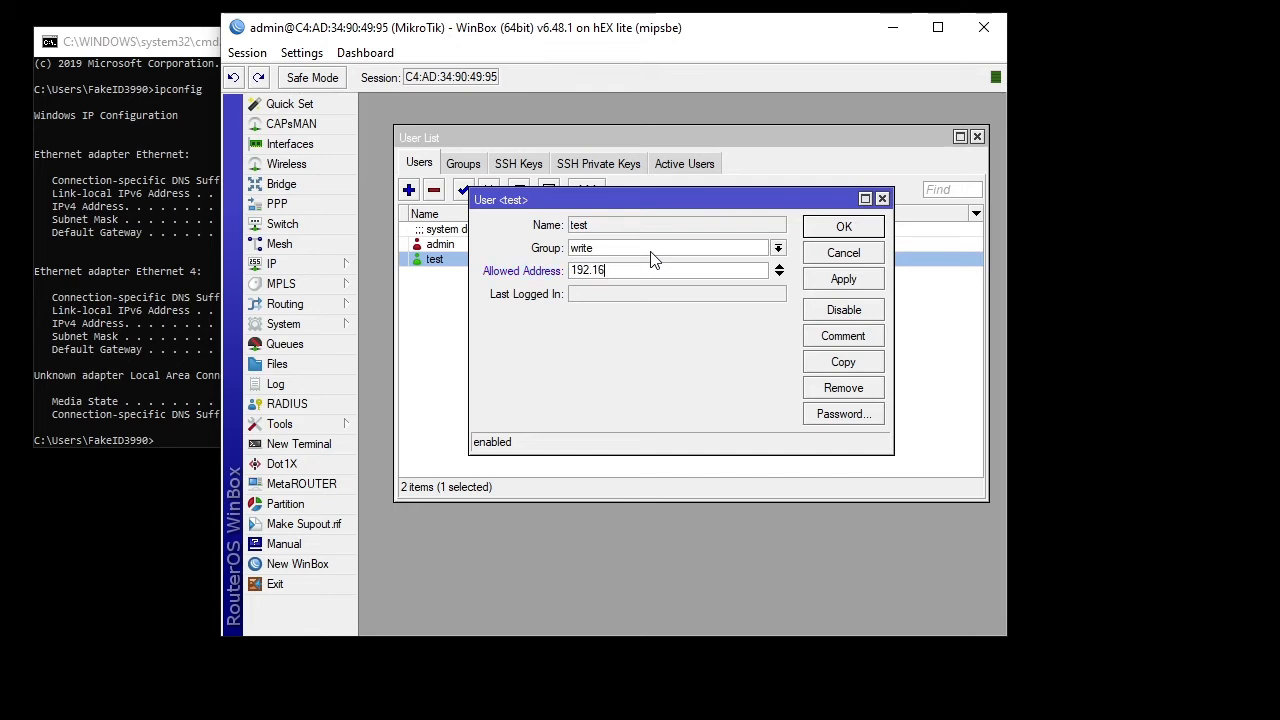
pyautogui.write('8.1.6')
pyautogui.click(845, 280)
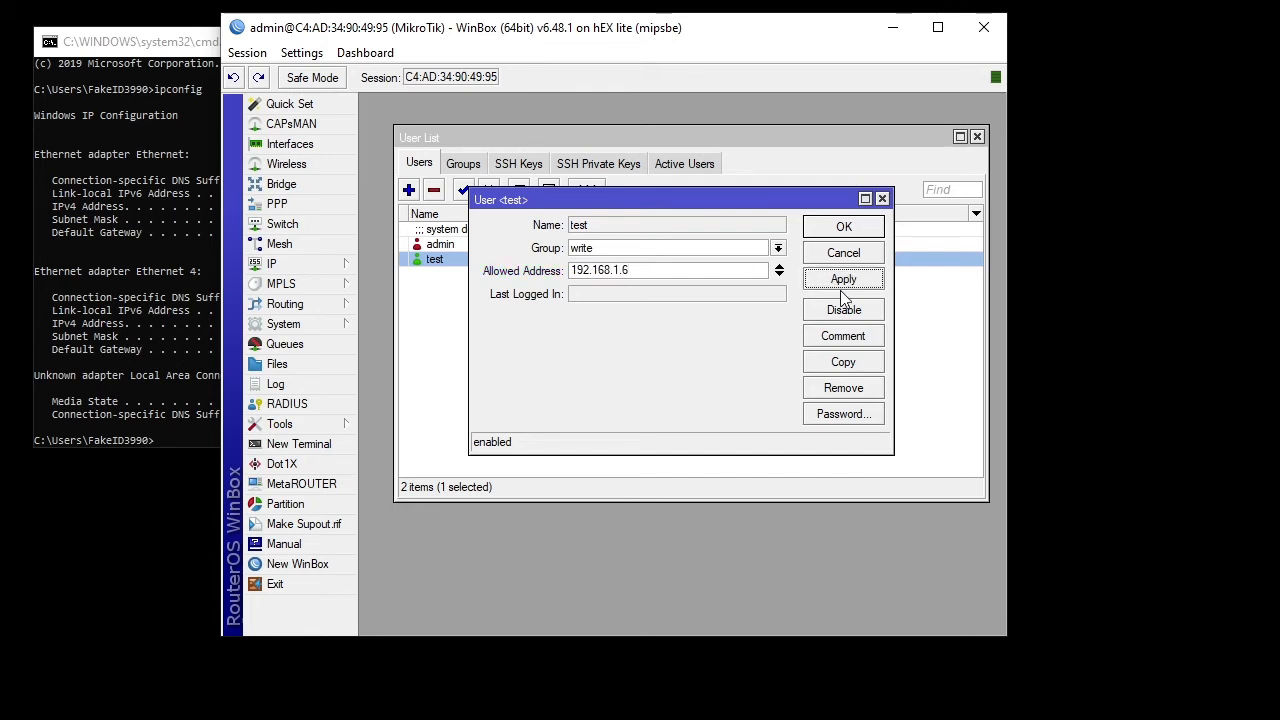
pyautogui.click(847, 226)
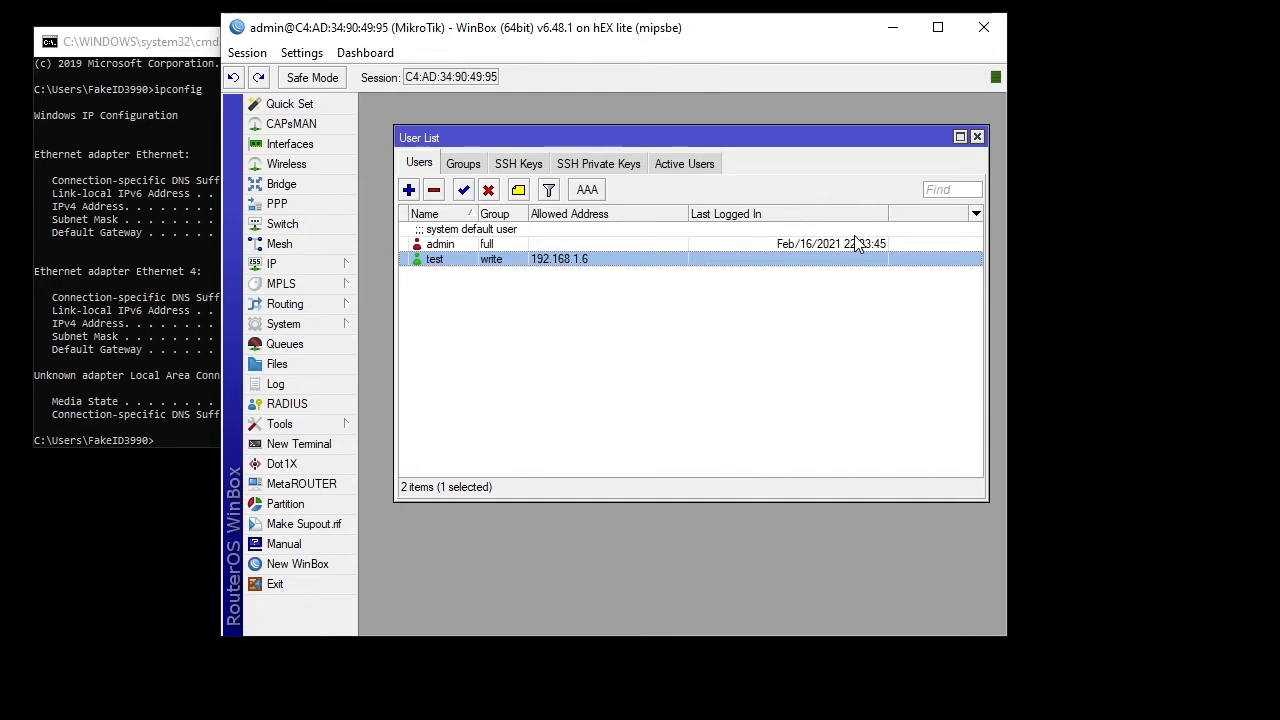
pyautogui.doubleClick(658, 261)
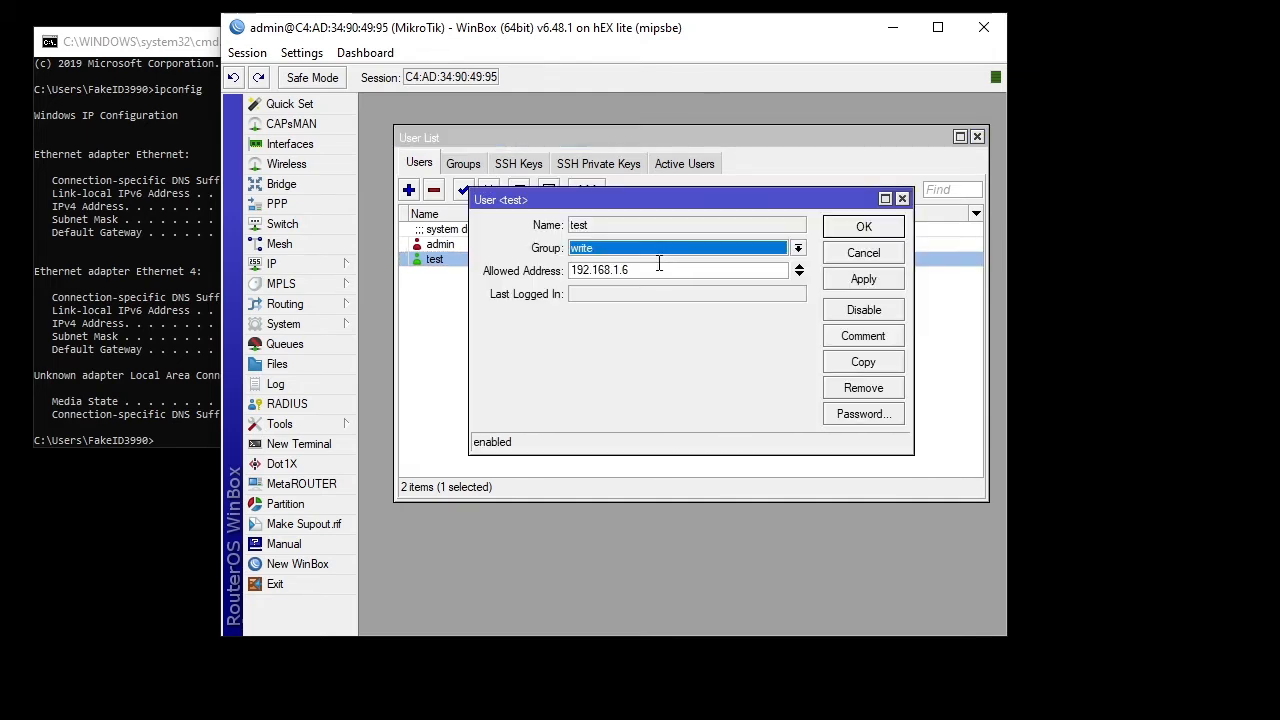
pyautogui.click(843, 418)
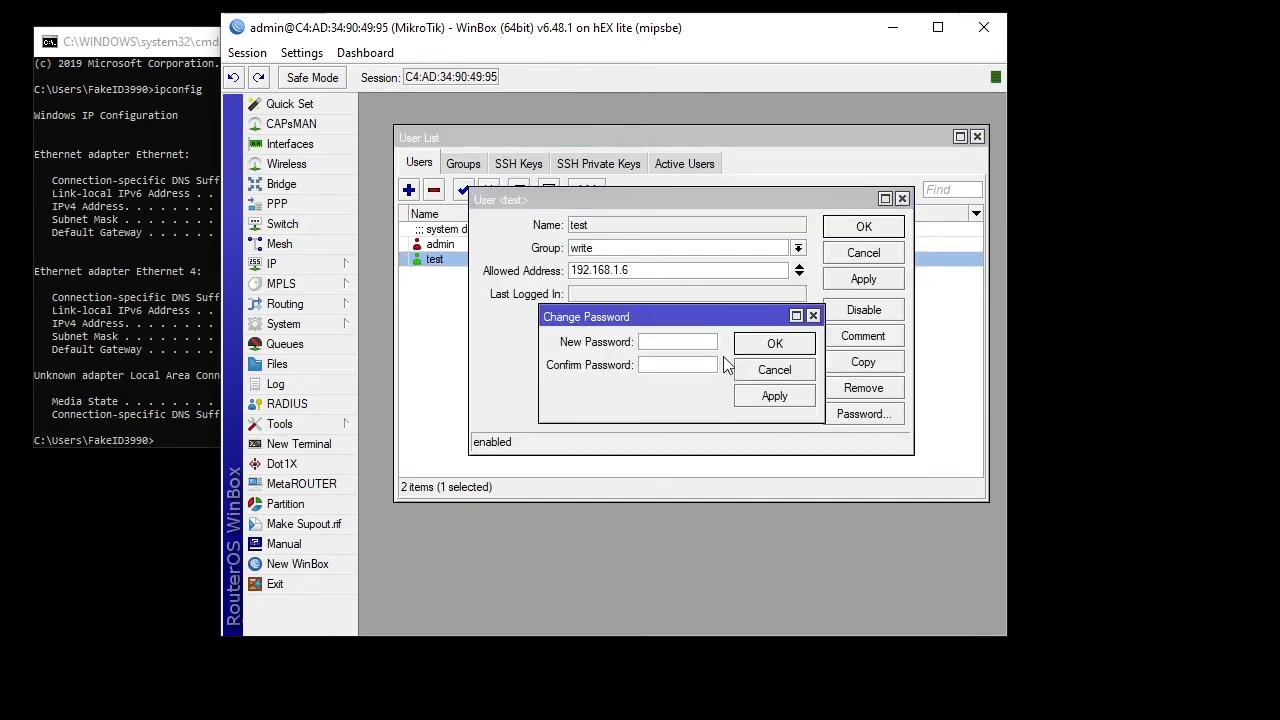
# - Enter and confirm a new password for user test and apply it
pyautogui.moveTo(706, 316); pyautogui.dragTo(698, 188)
pyautogui.click(690, 213)
pyautogui.write('*****')
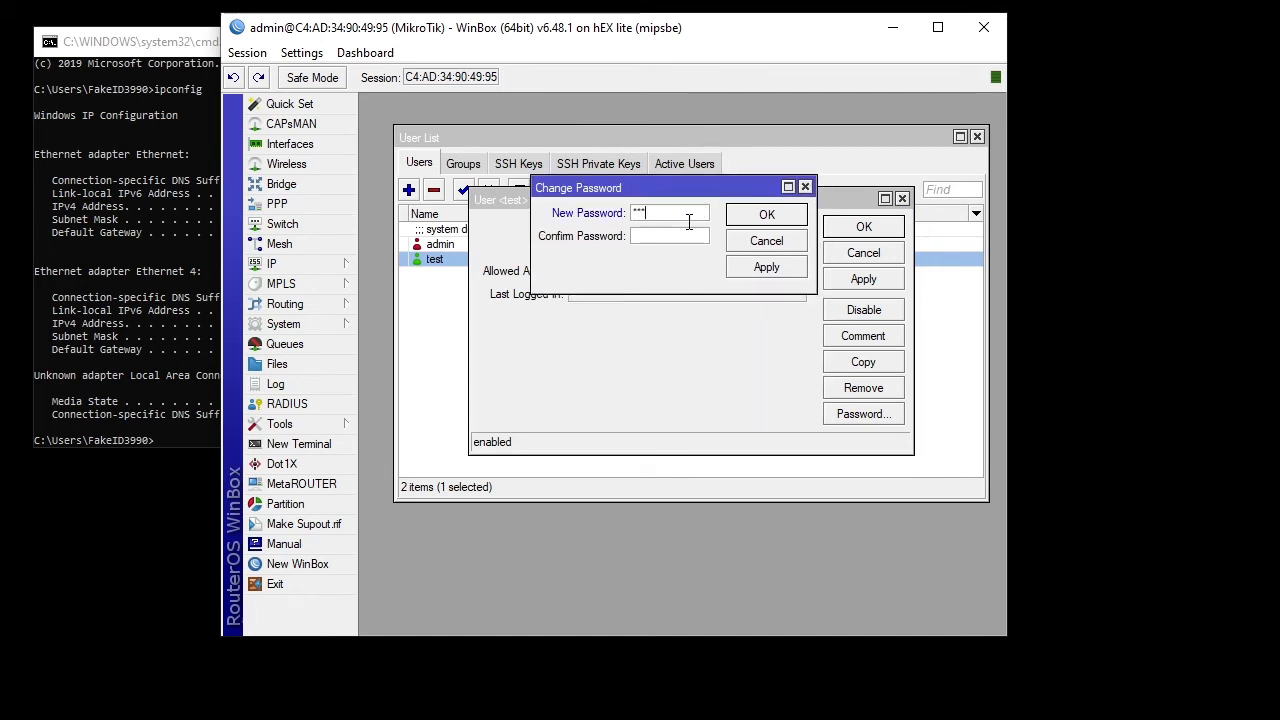
pyautogui.write('*')
pyautogui.click(690, 235)
pyautogui.write('******')
pyautogui.click(766, 267)
pyautogui.click(766, 218)
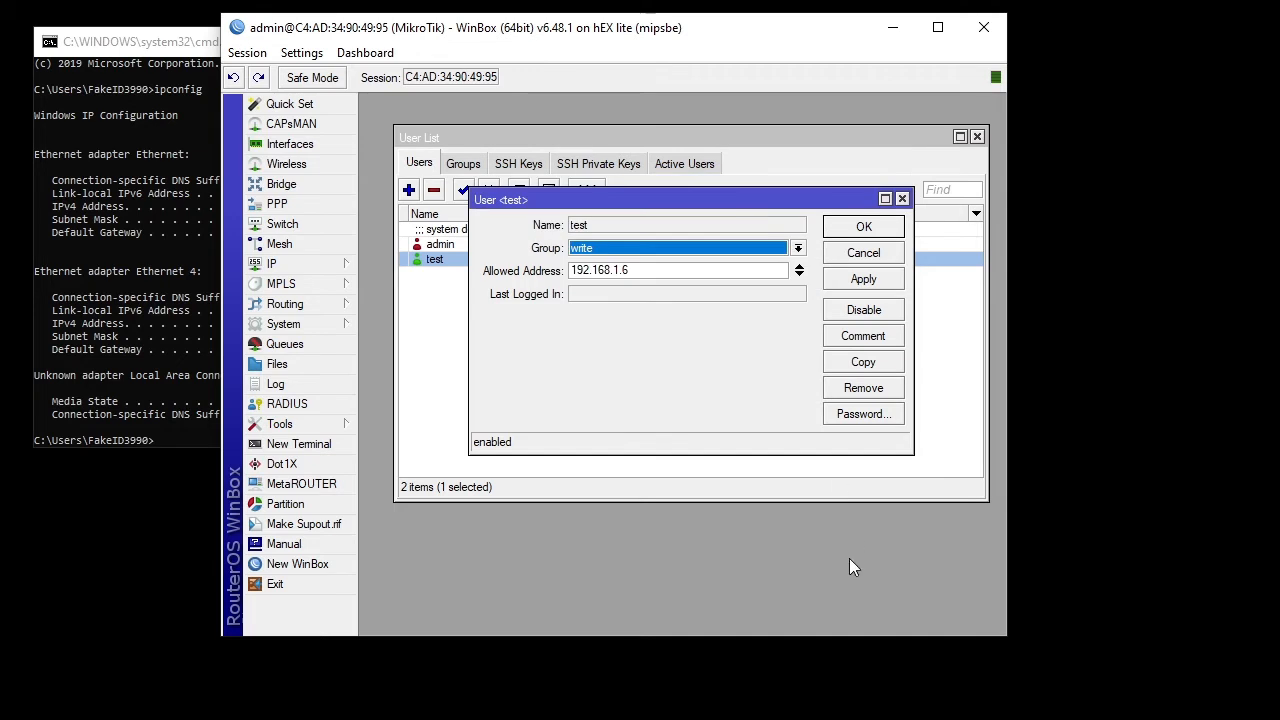
pyautogui.rightClick(966, 698)
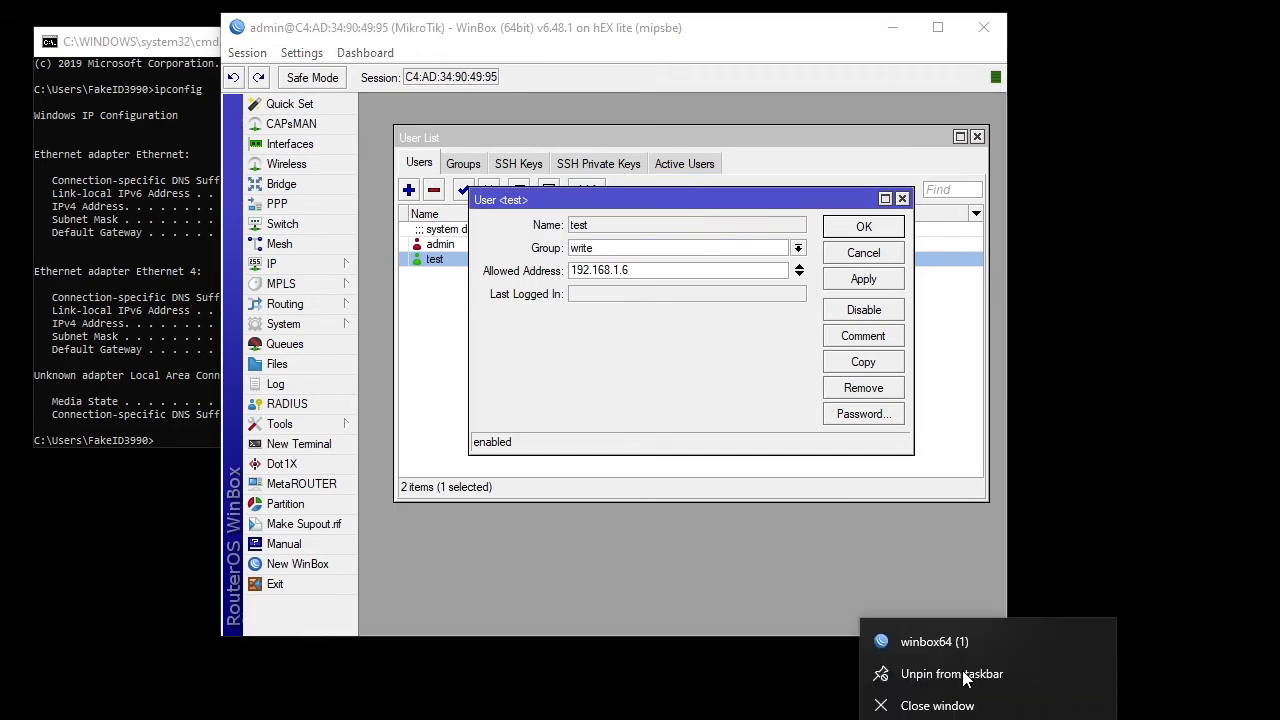
# - Log in to the router in a second WinBox window as user test, then return to the admin session
pyautogui.click(962, 641)
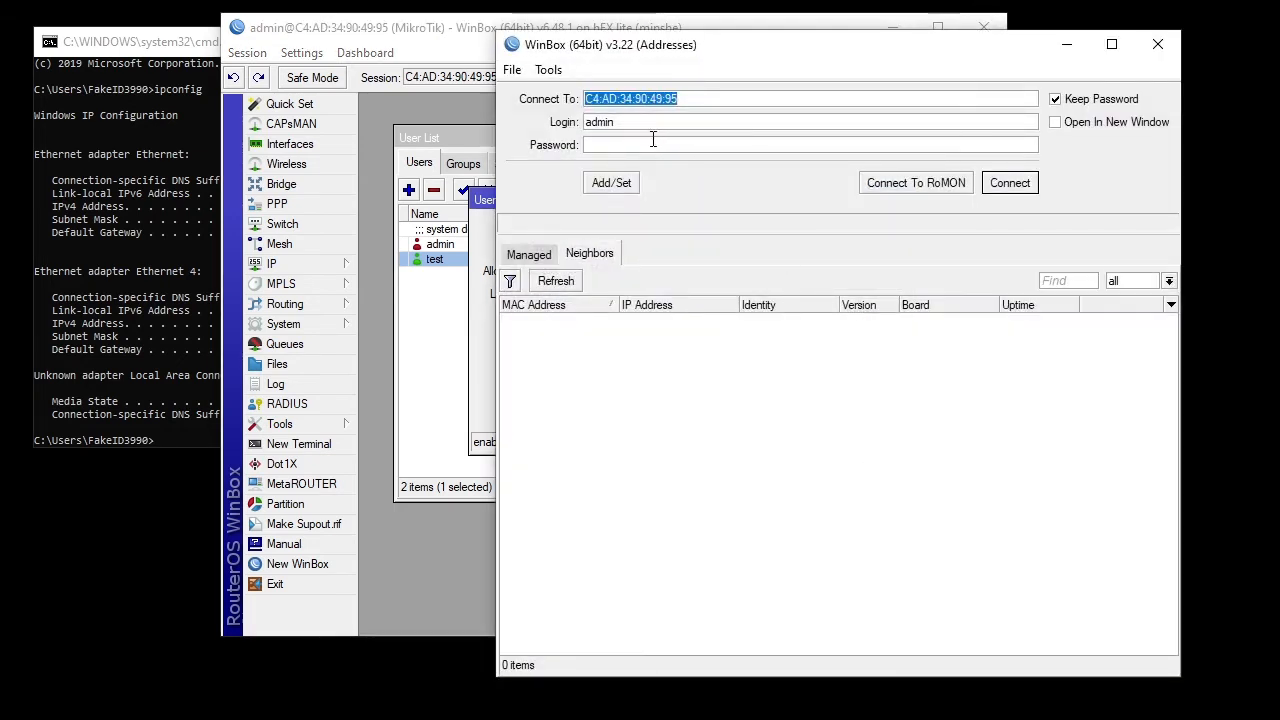
pyautogui.doubleClick(640, 122)
pyautogui.write('test')
pyautogui.click(671, 150)
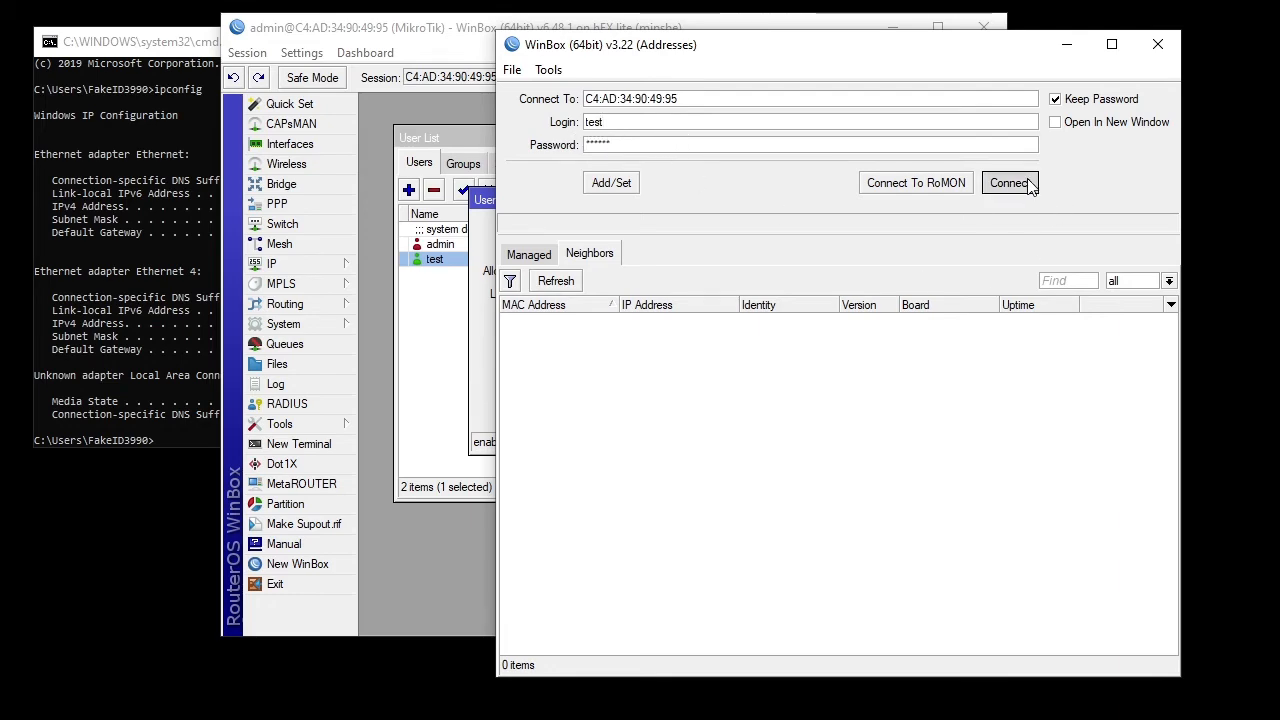
pyautogui.click(1005, 200)
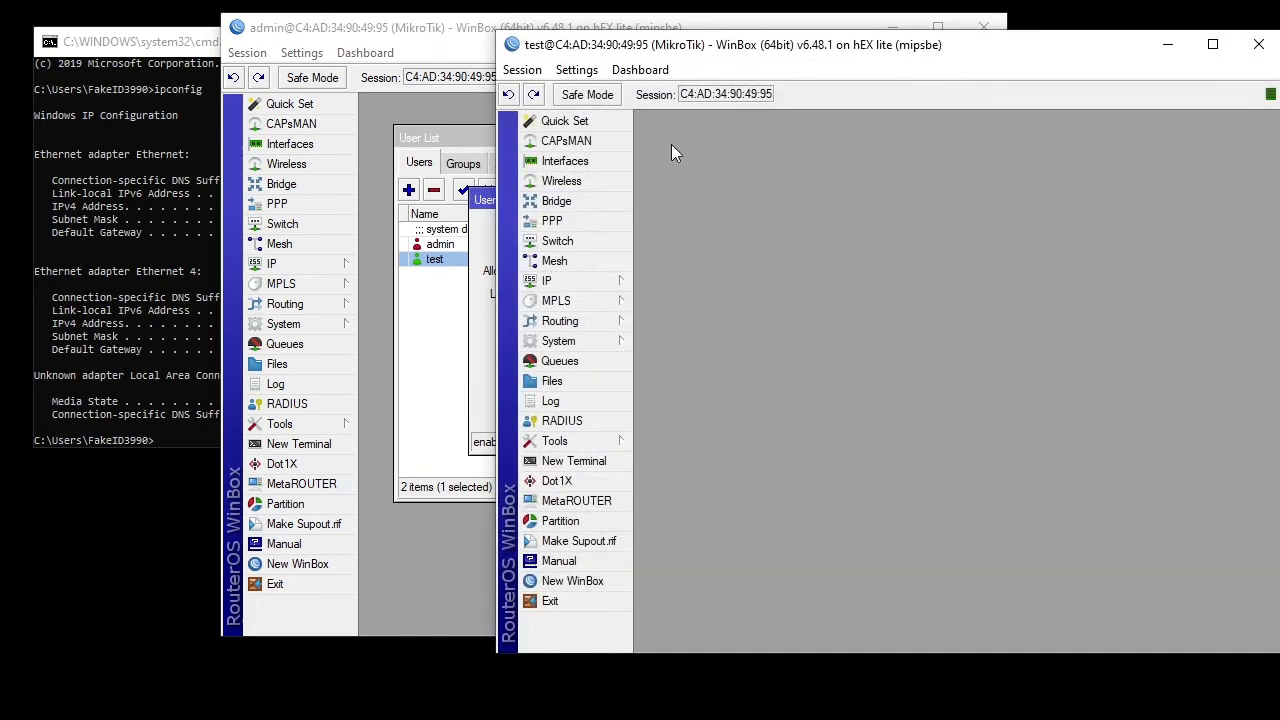
pyautogui.click(484, 140)
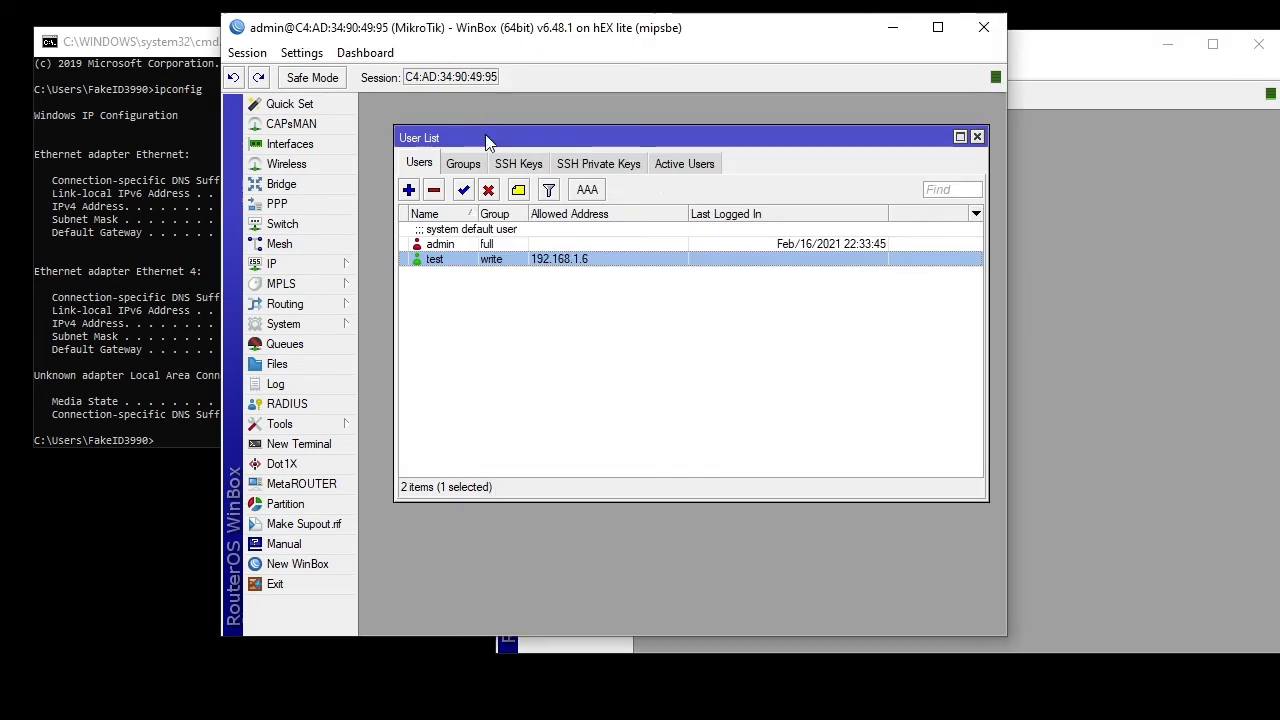
# - Inspect the Active Users list's admin and test winbox sessions, then close the test session window
pyautogui.click(684, 165)
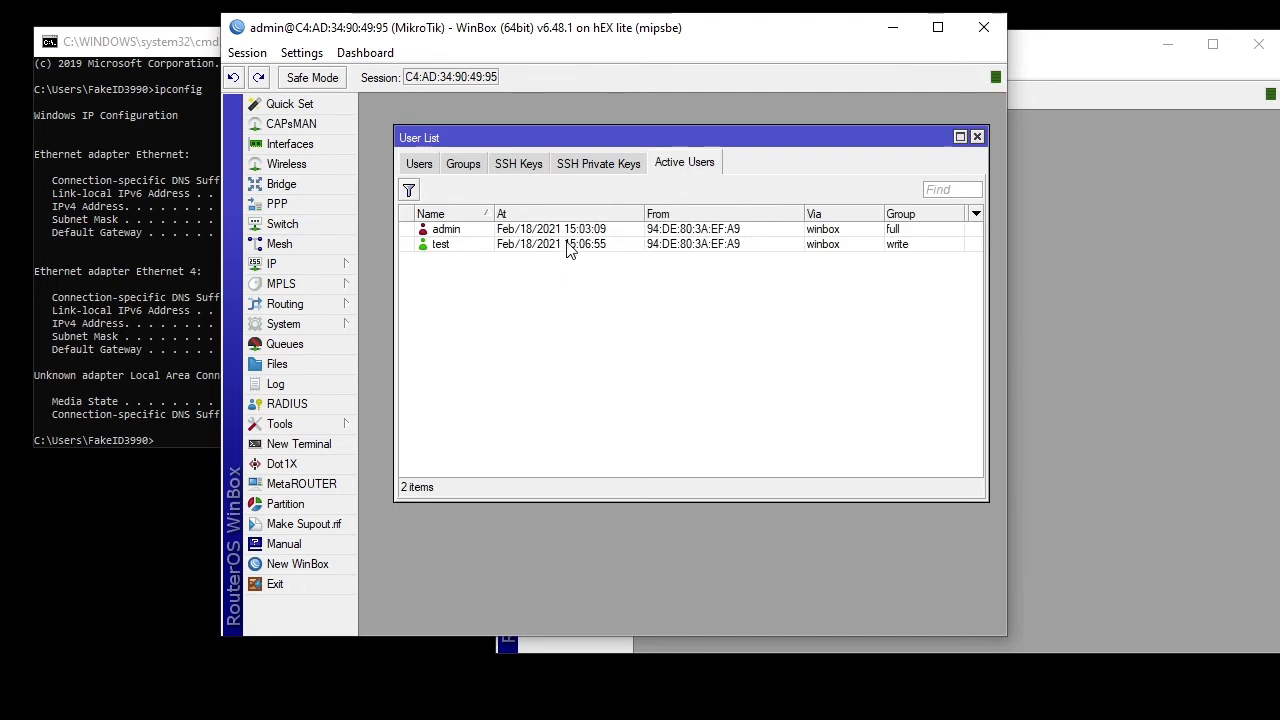
pyautogui.click(690, 244)
pyautogui.click(694, 230)
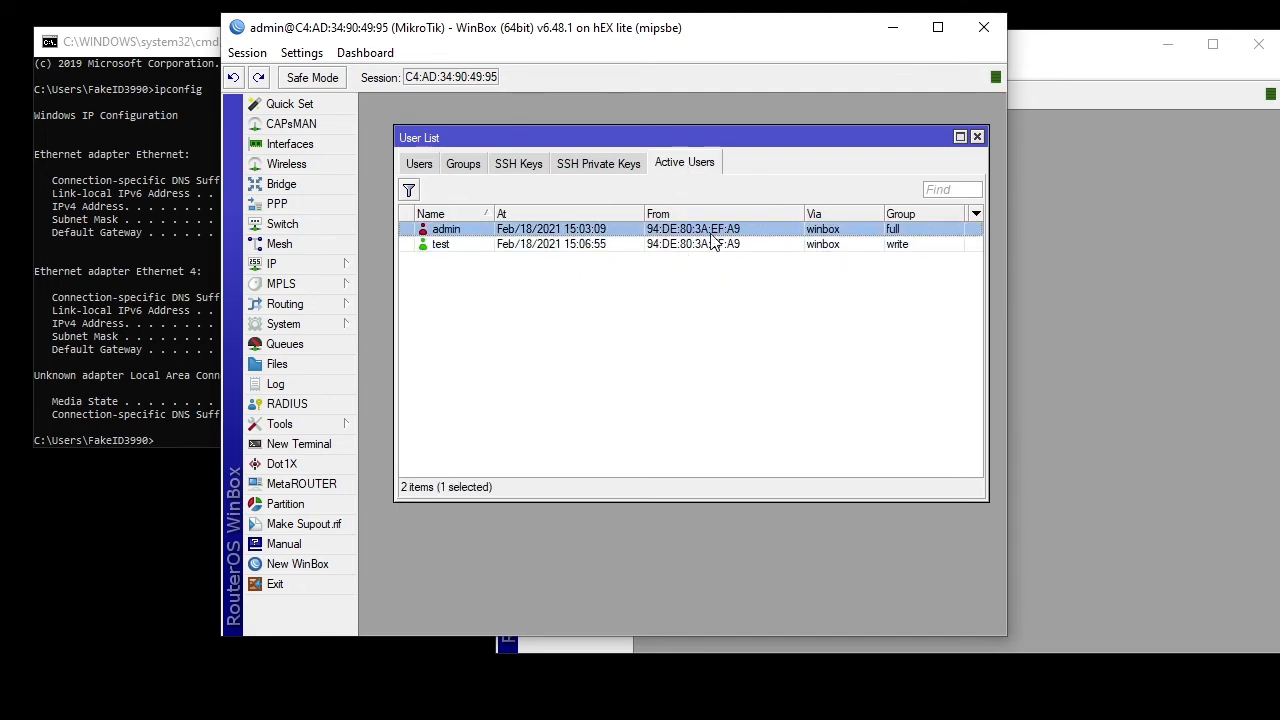
pyautogui.click(975, 213)
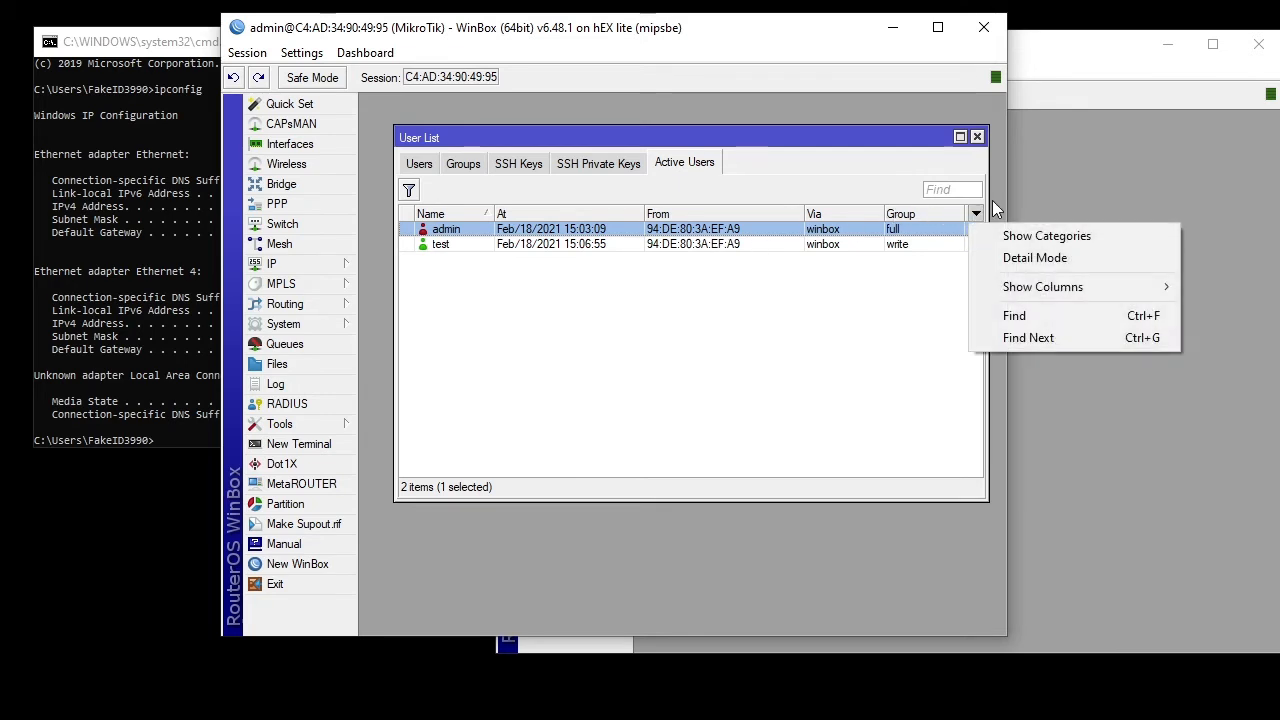
pyautogui.moveTo(1033, 288)
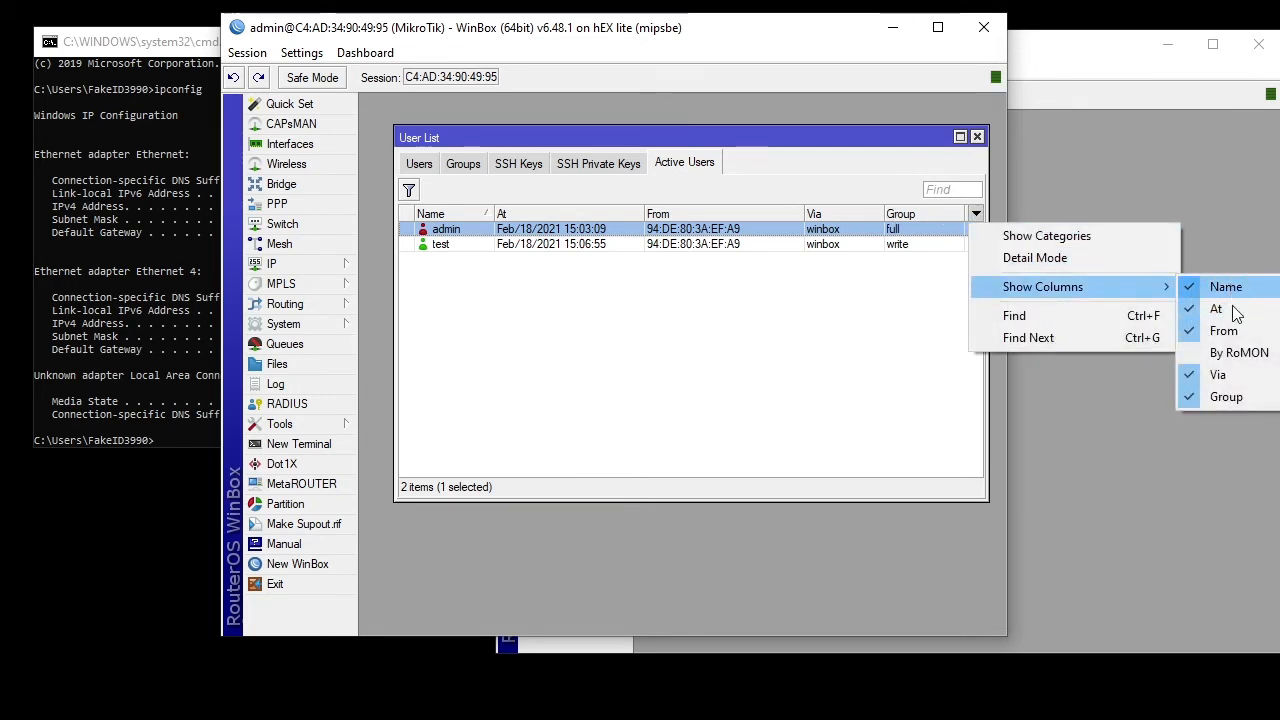
pyautogui.click(831, 327)
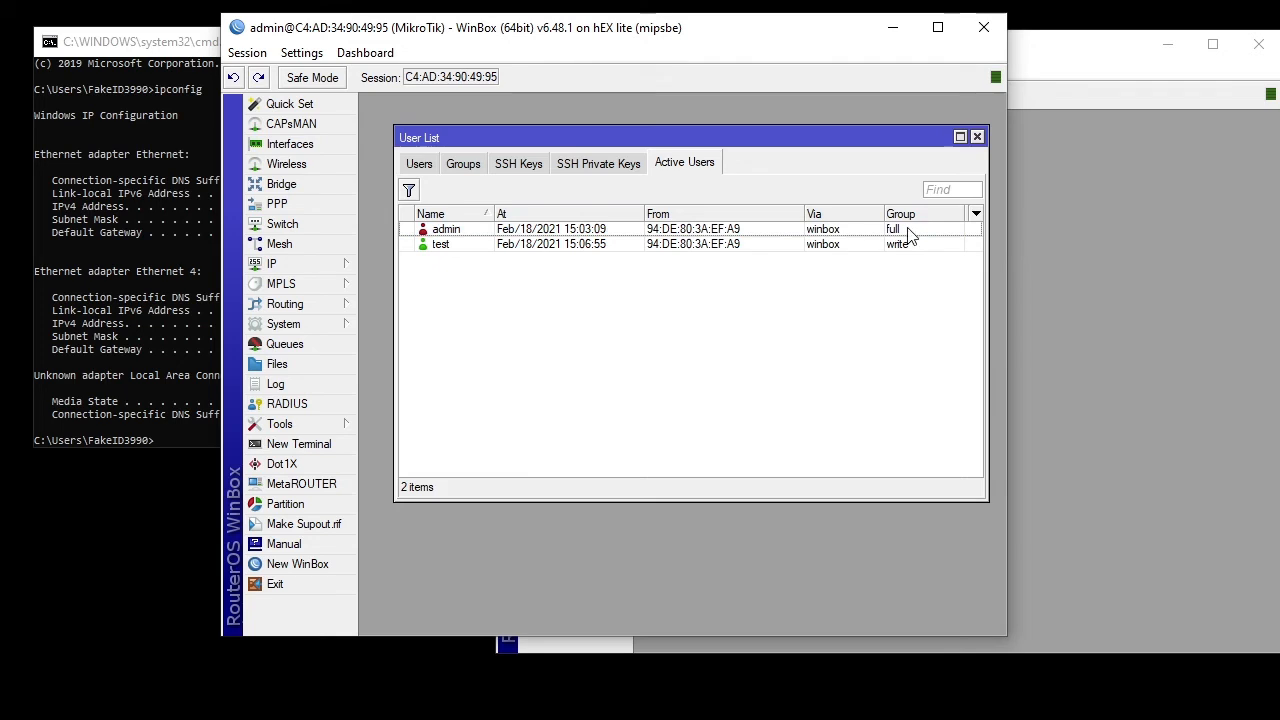
pyautogui.click(709, 250)
pyautogui.click(492, 232)
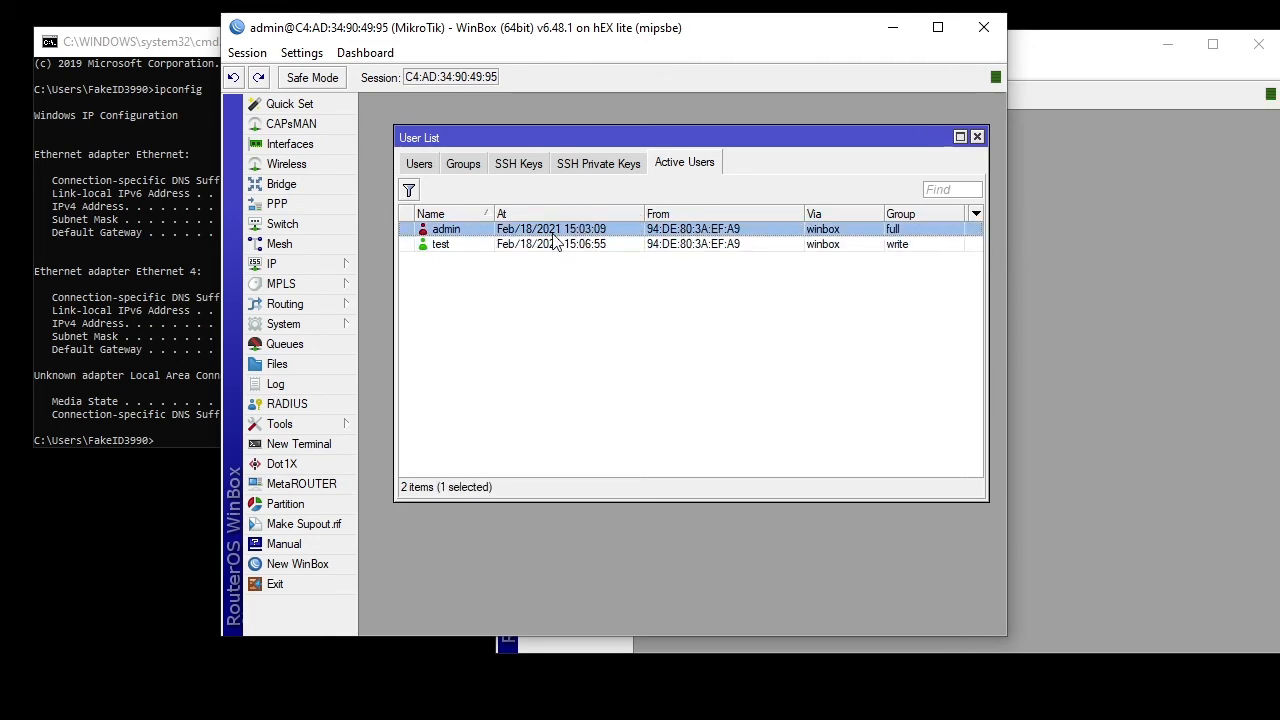
pyautogui.click(613, 249)
pyautogui.click(603, 234)
pyautogui.click(667, 244)
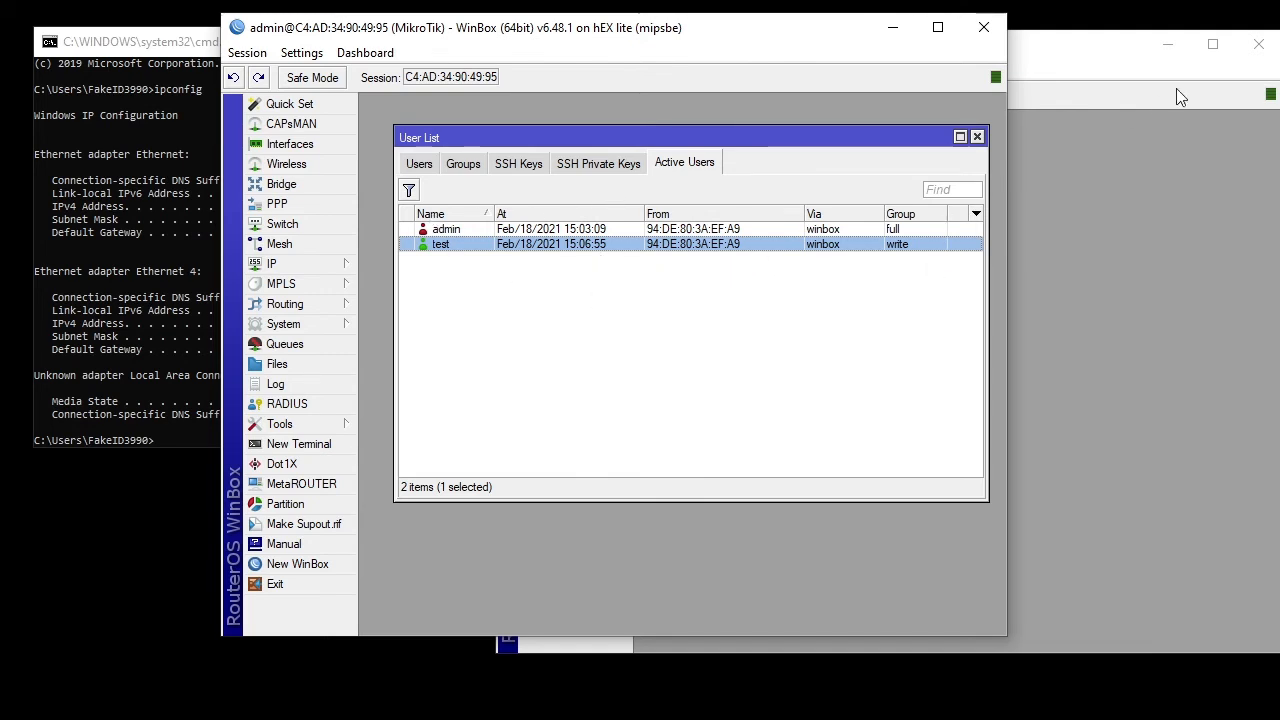
pyautogui.click(1258, 44)
pyautogui.click(752, 310)
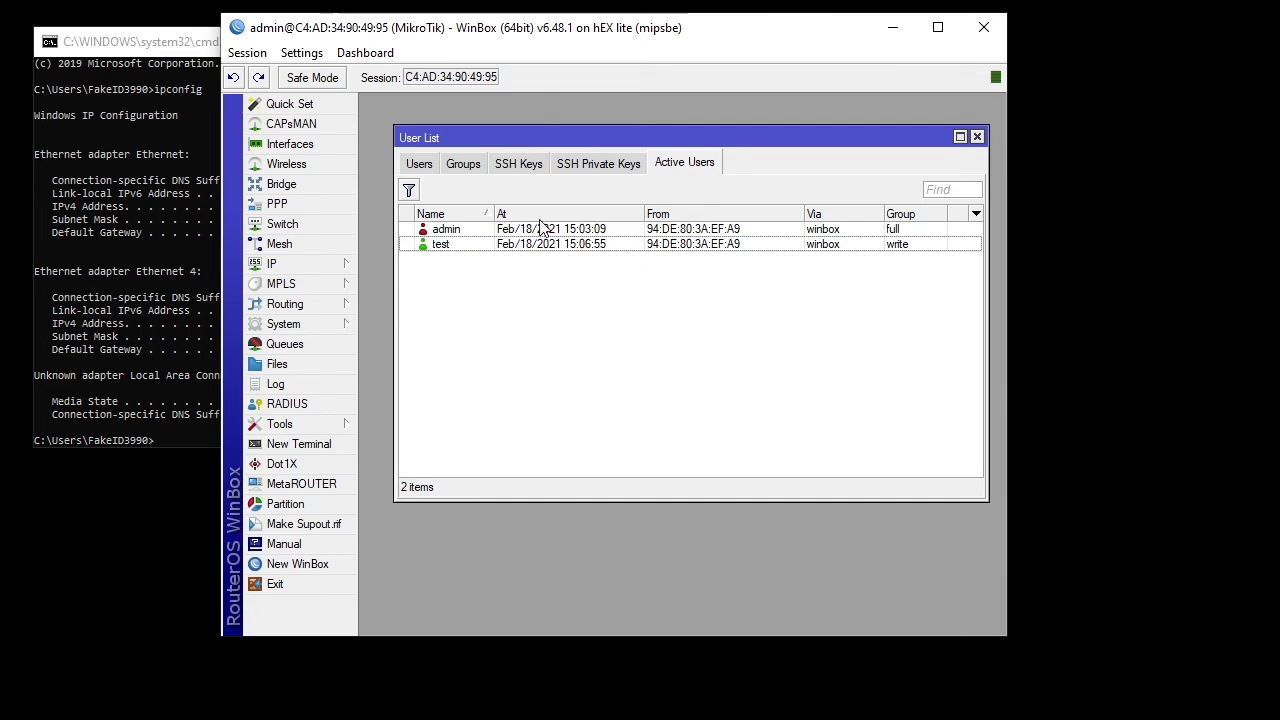
# - Look through the Keys, Active Users and Groups lists, then return to the Users list
pyautogui.click(612, 166)
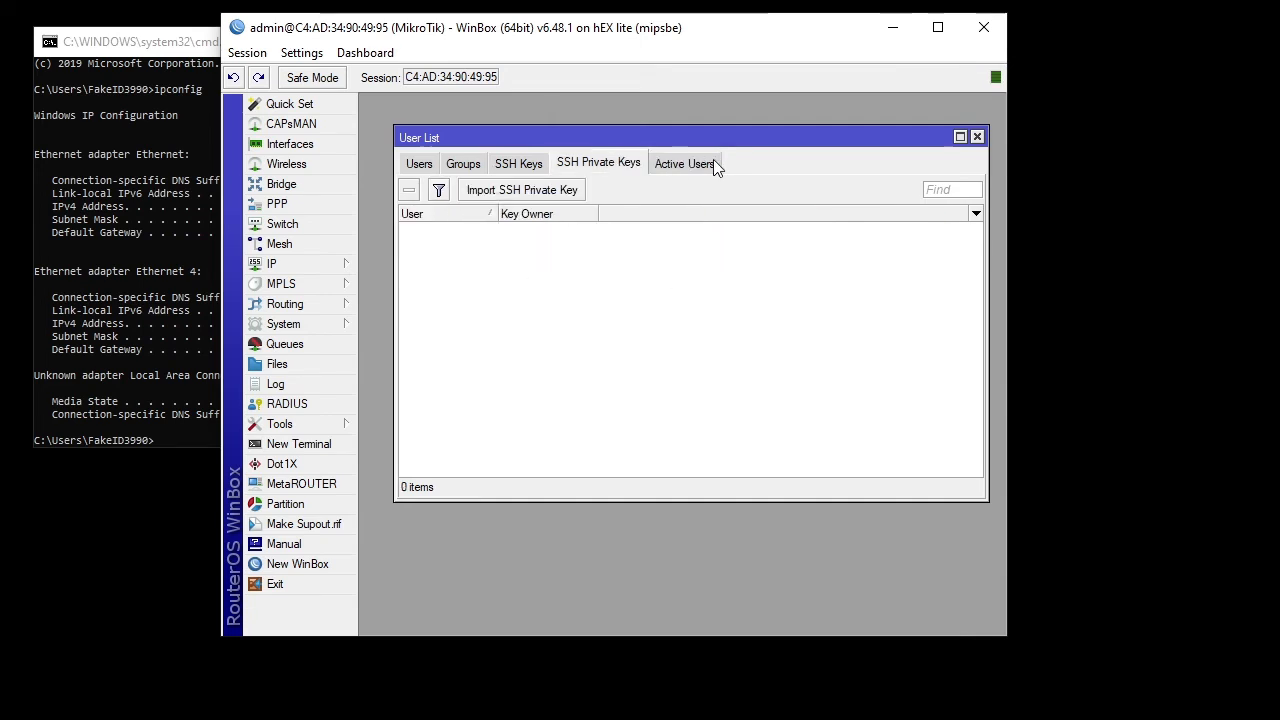
pyautogui.click(713, 160)
pyautogui.click(462, 165)
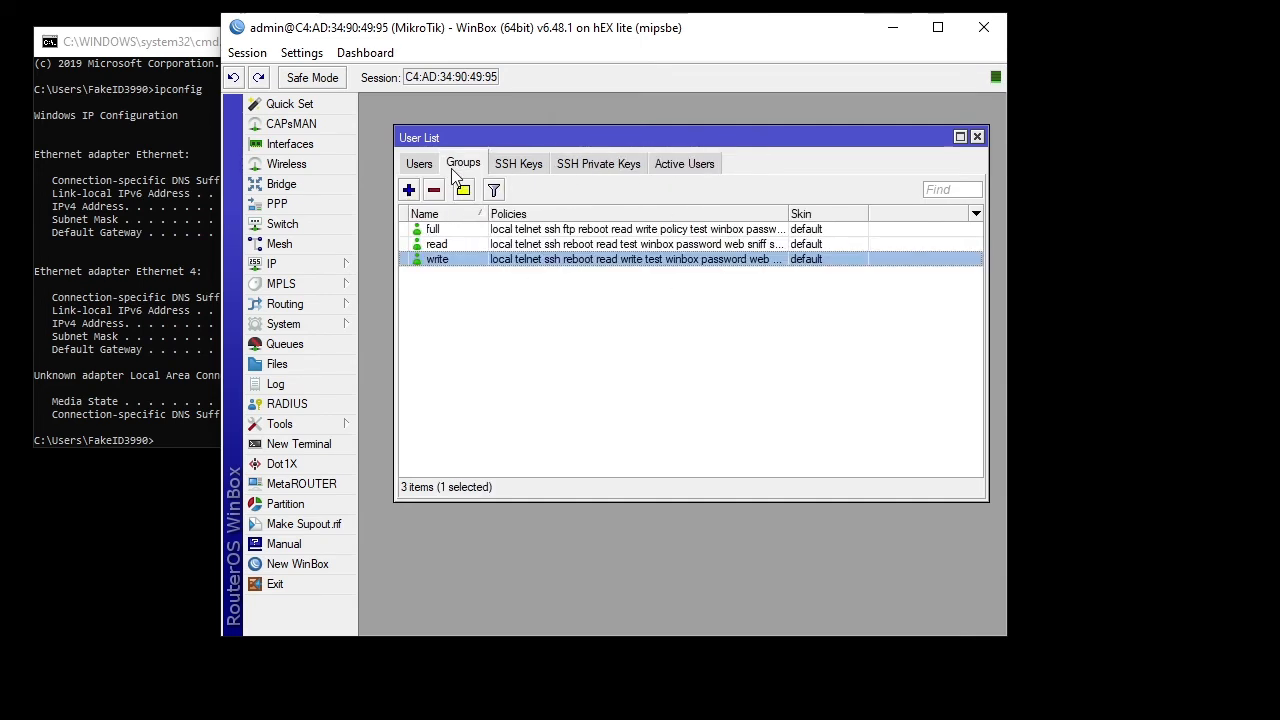
pyautogui.click(417, 166)
# - Change user test's allowed address from 192.168.1.6 to 192.168.1.7 and save it
pyautogui.doubleClick(546, 260)
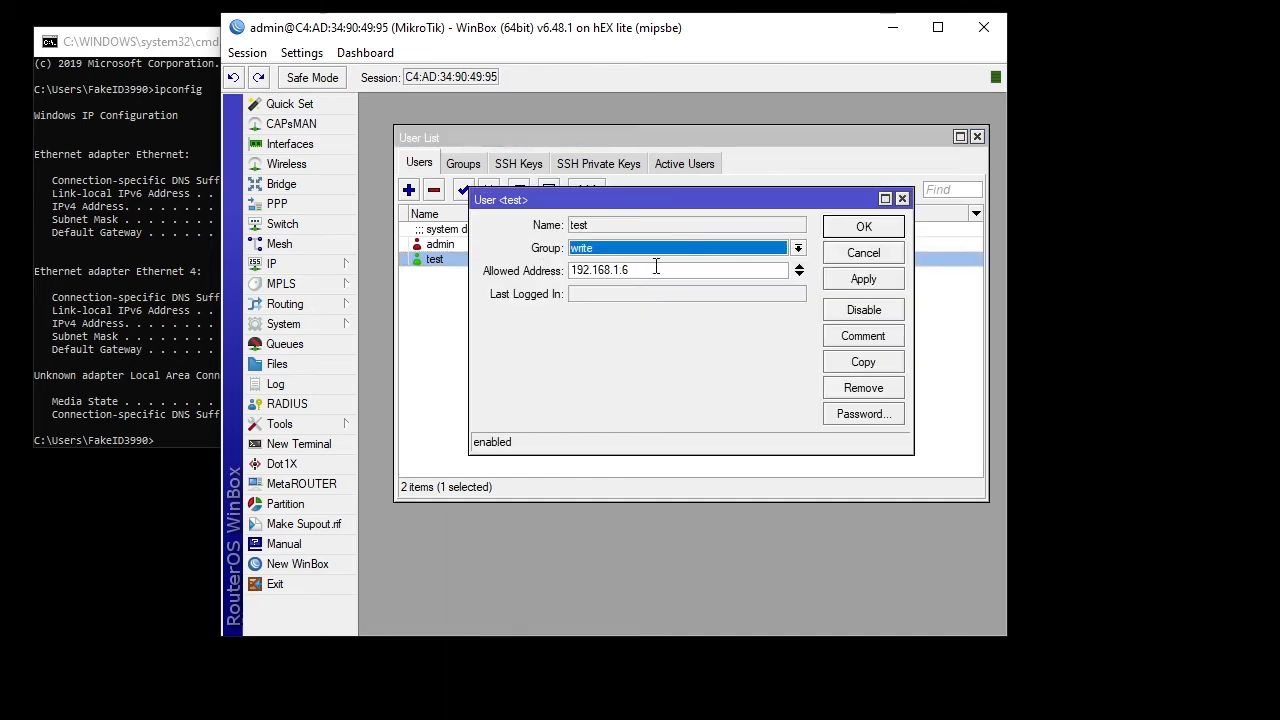
pyautogui.click(708, 270)
pyautogui.press('BackSpace')
pyautogui.write('7')
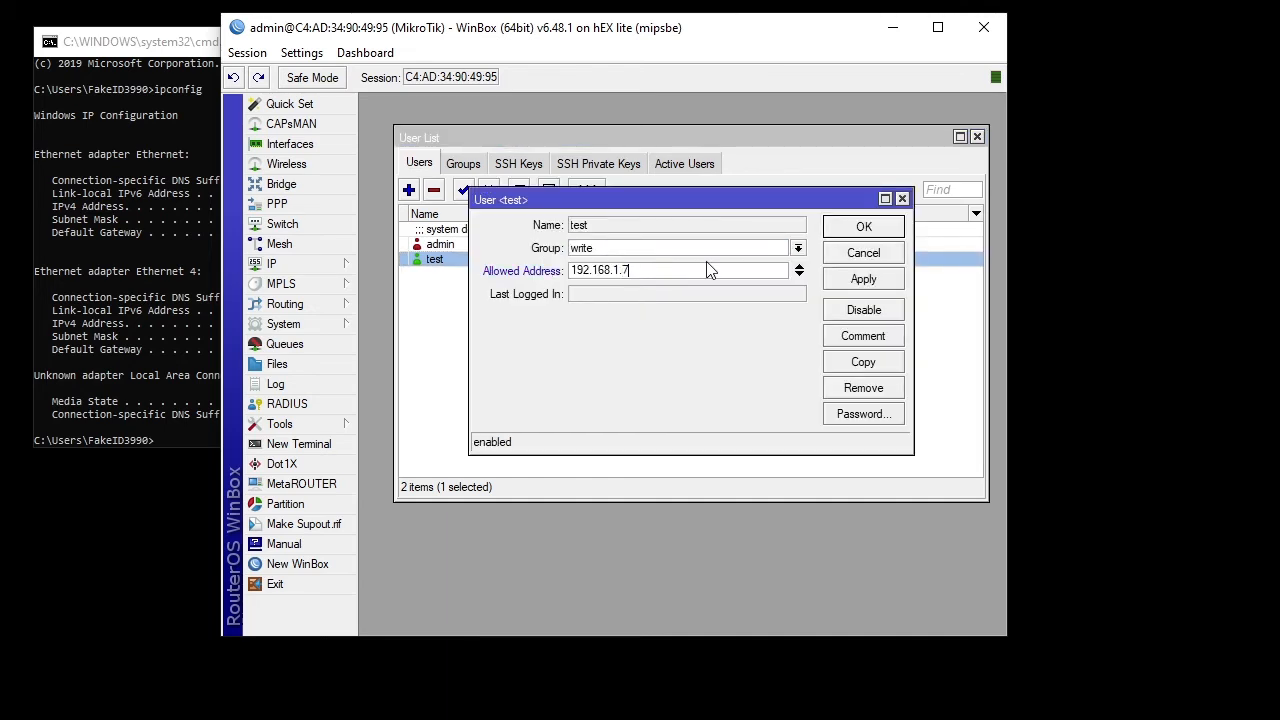
pyautogui.click(845, 231)
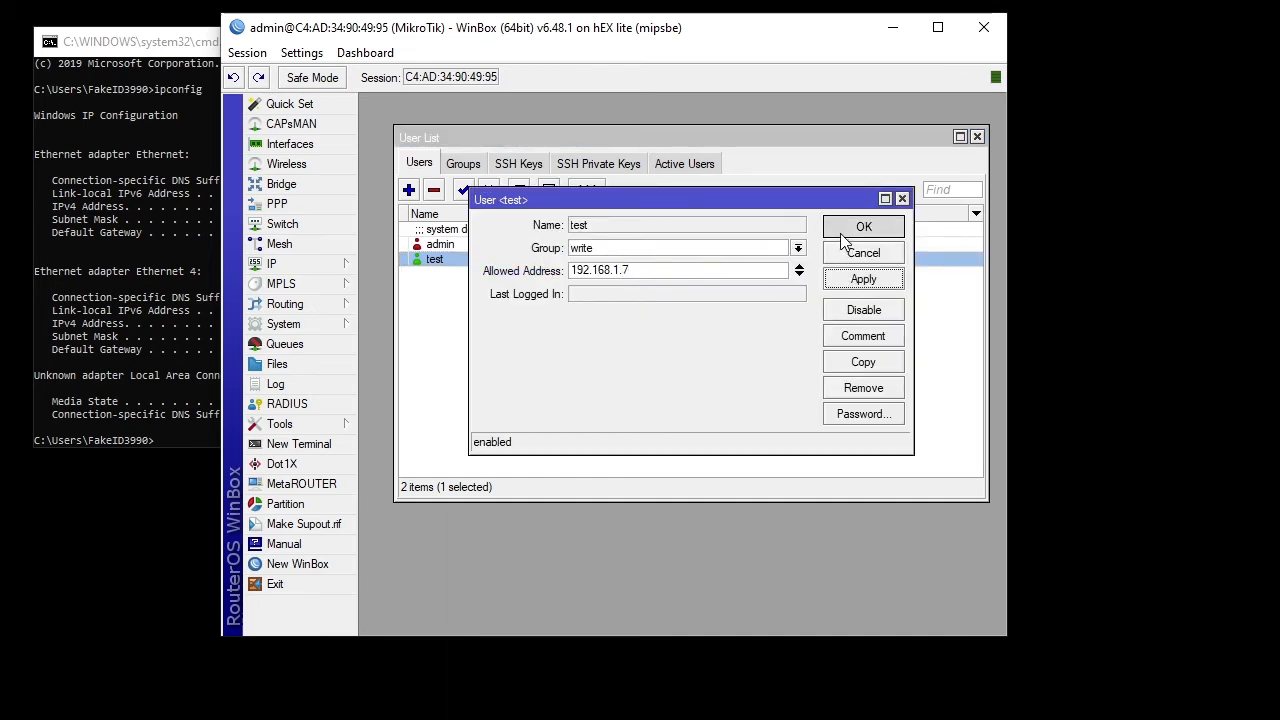
pyautogui.rightClick(986, 718)
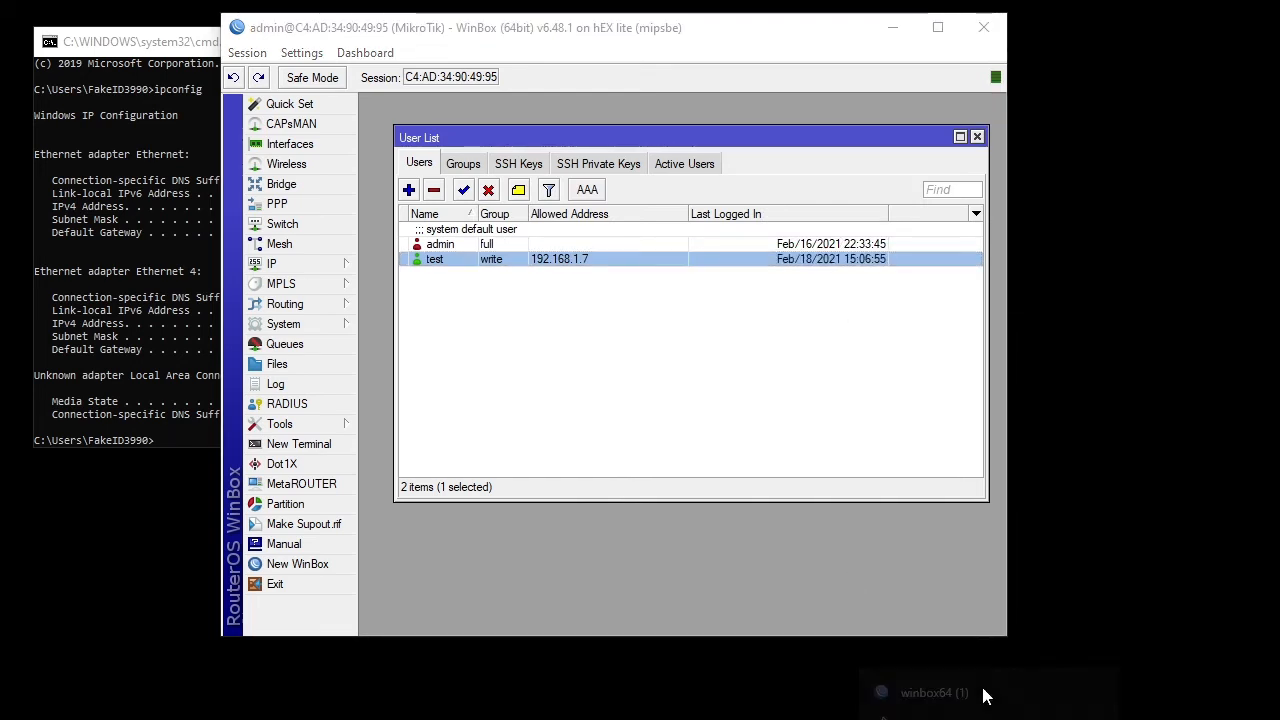
# - Launch a new WinBox, log in to the router as test, then close that session
pyautogui.click(966, 646)
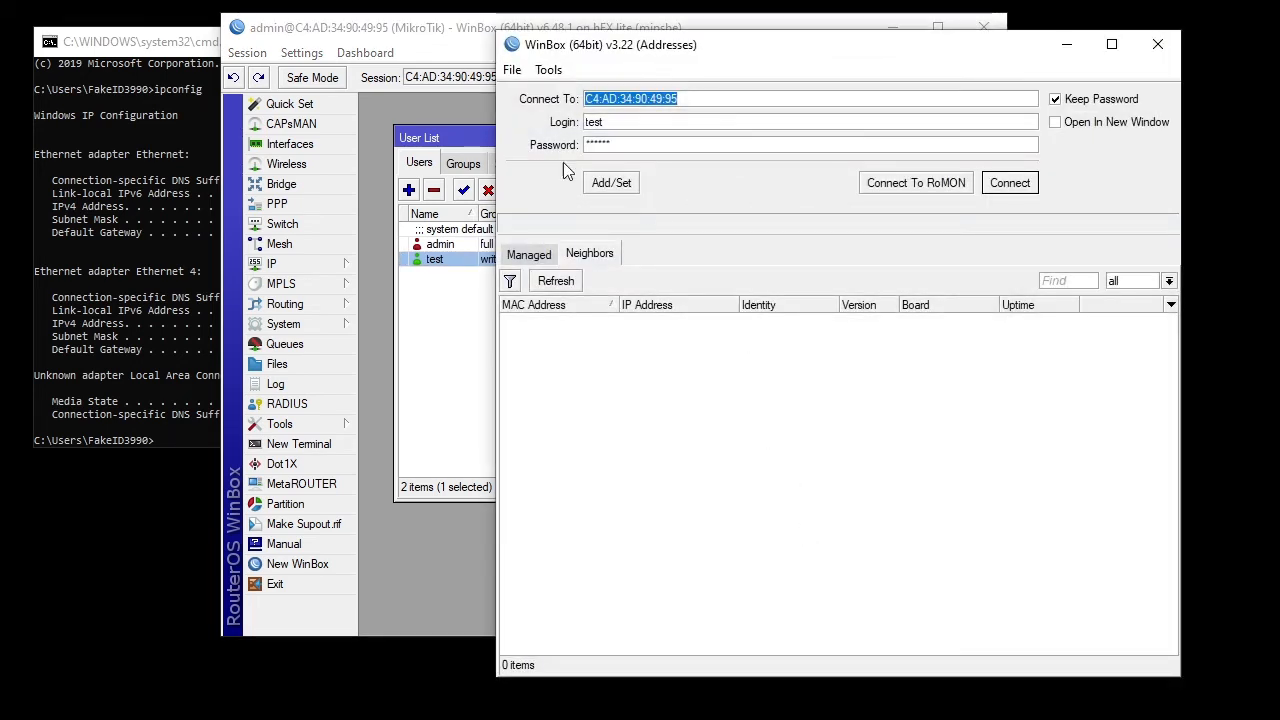
pyautogui.click(1009, 183)
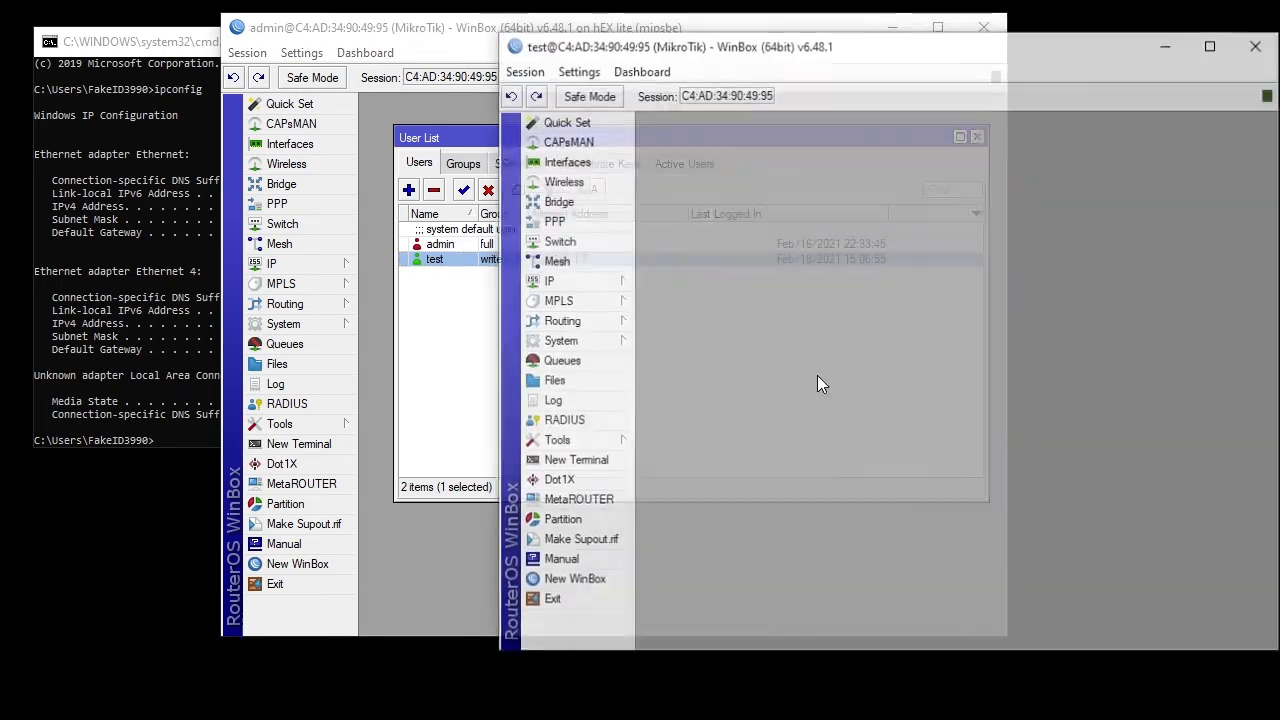
pyautogui.click(1255, 46)
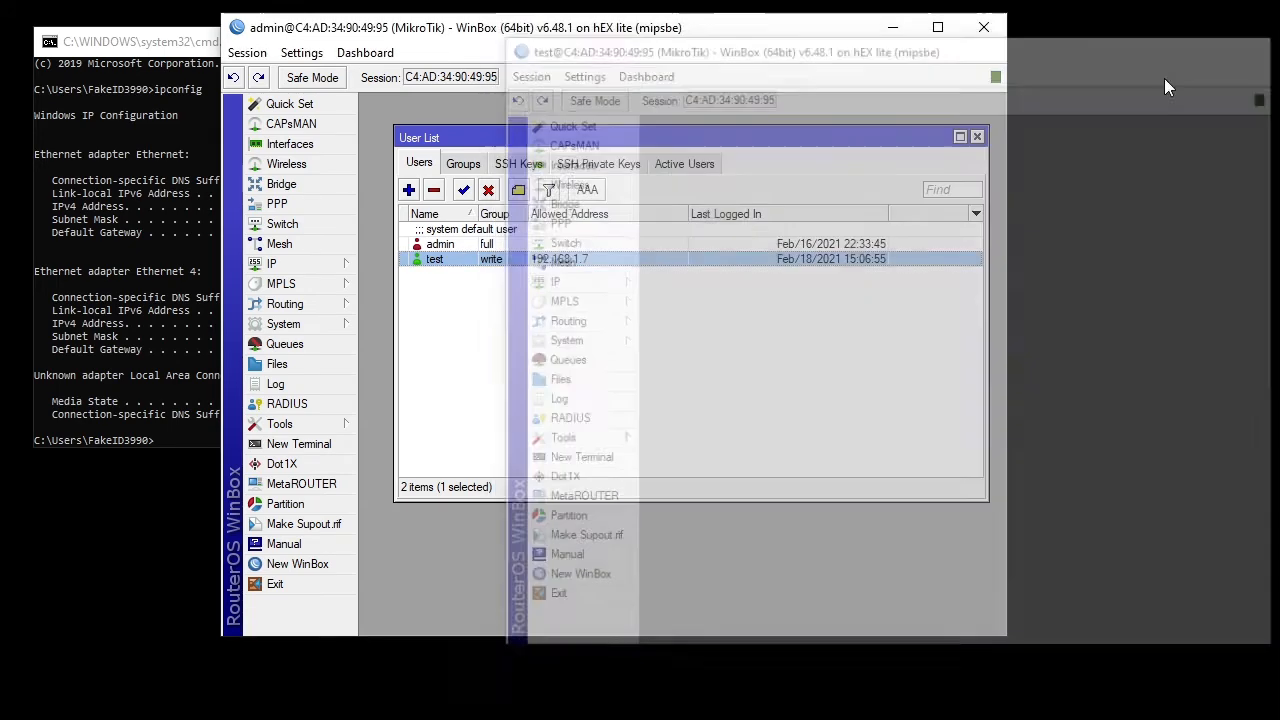
# - Reopen user test's settings, check its session under Active Users, then close the admin window
pyautogui.click(699, 282)
pyautogui.click(646, 260)
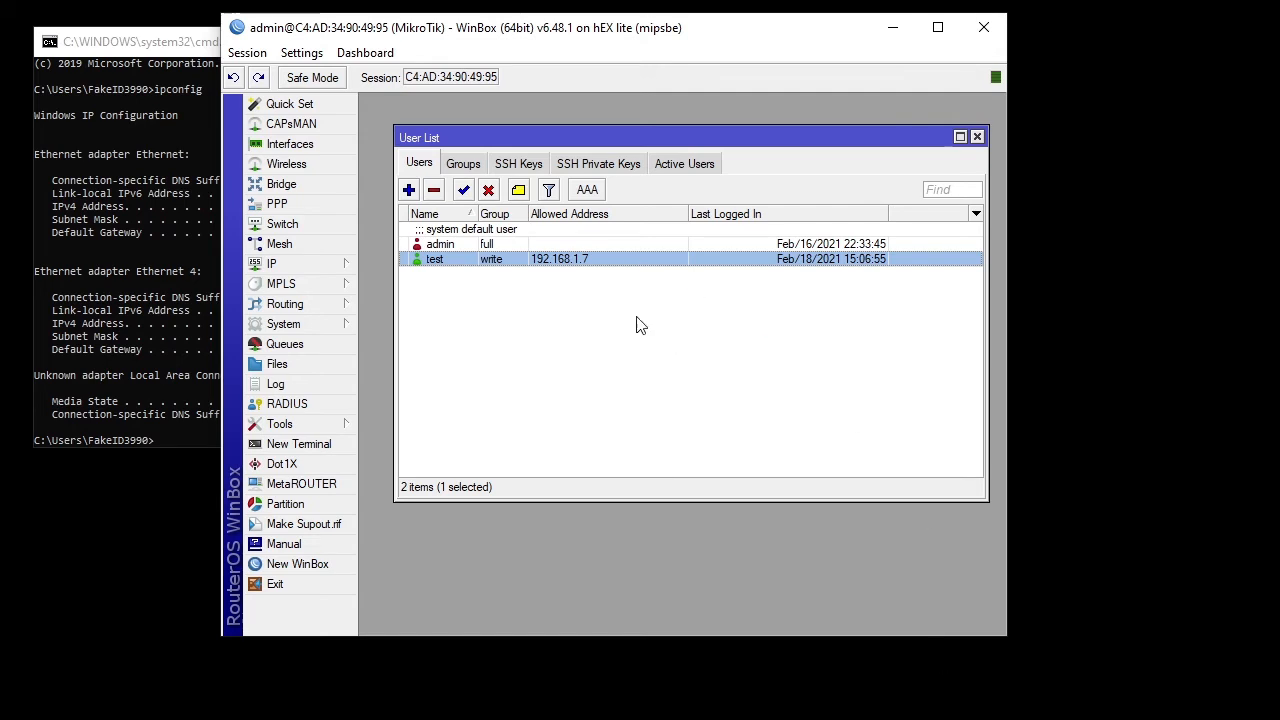
pyautogui.doubleClick(590, 259)
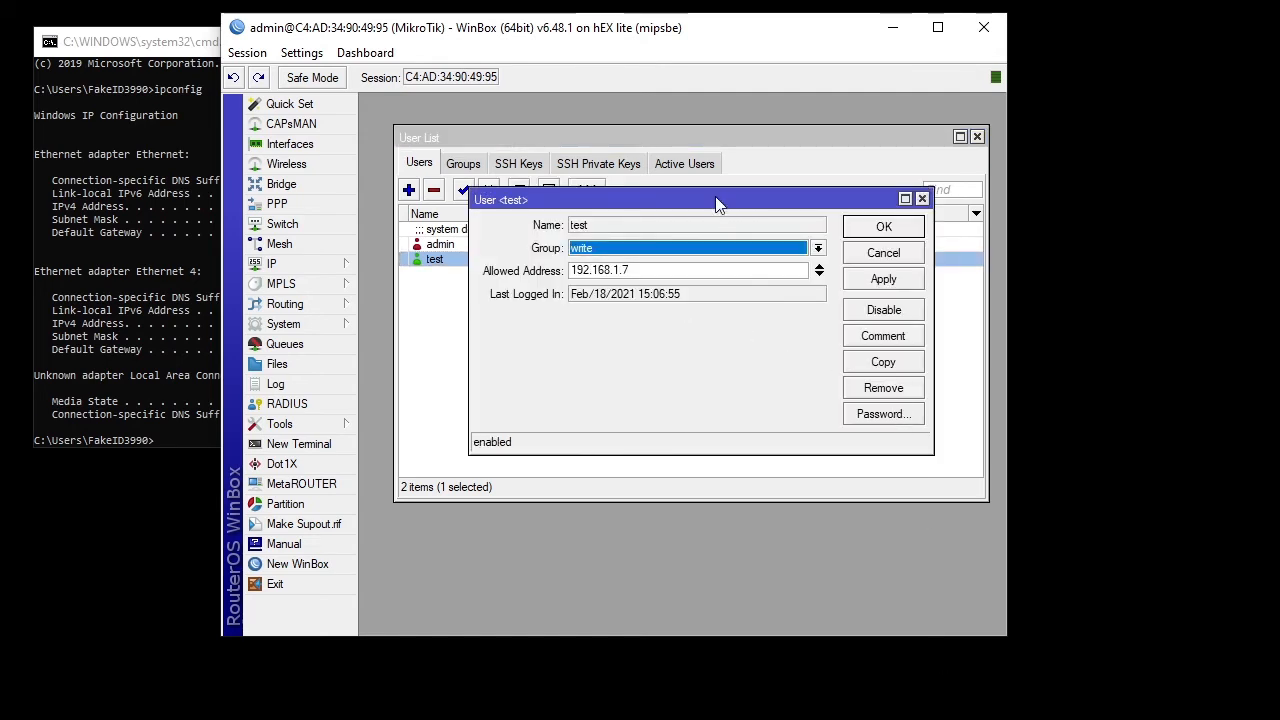
pyautogui.click(709, 168)
pyautogui.click(537, 245)
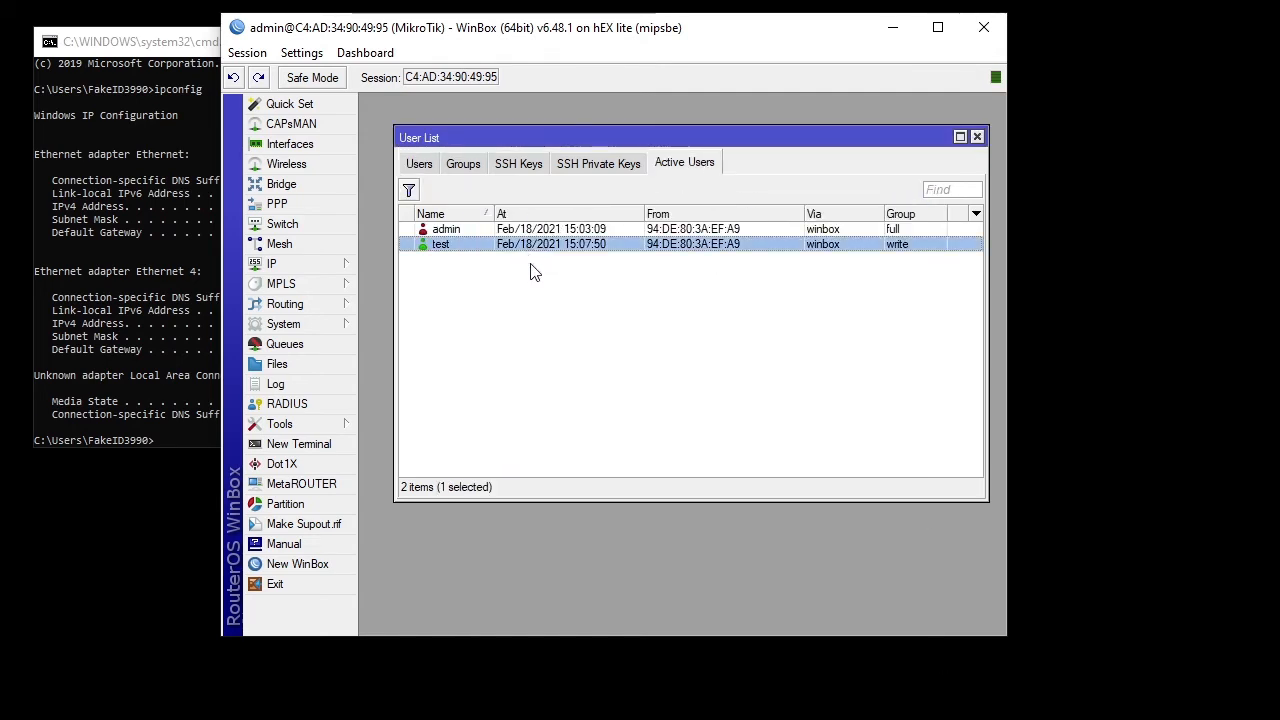
pyautogui.click(561, 199)
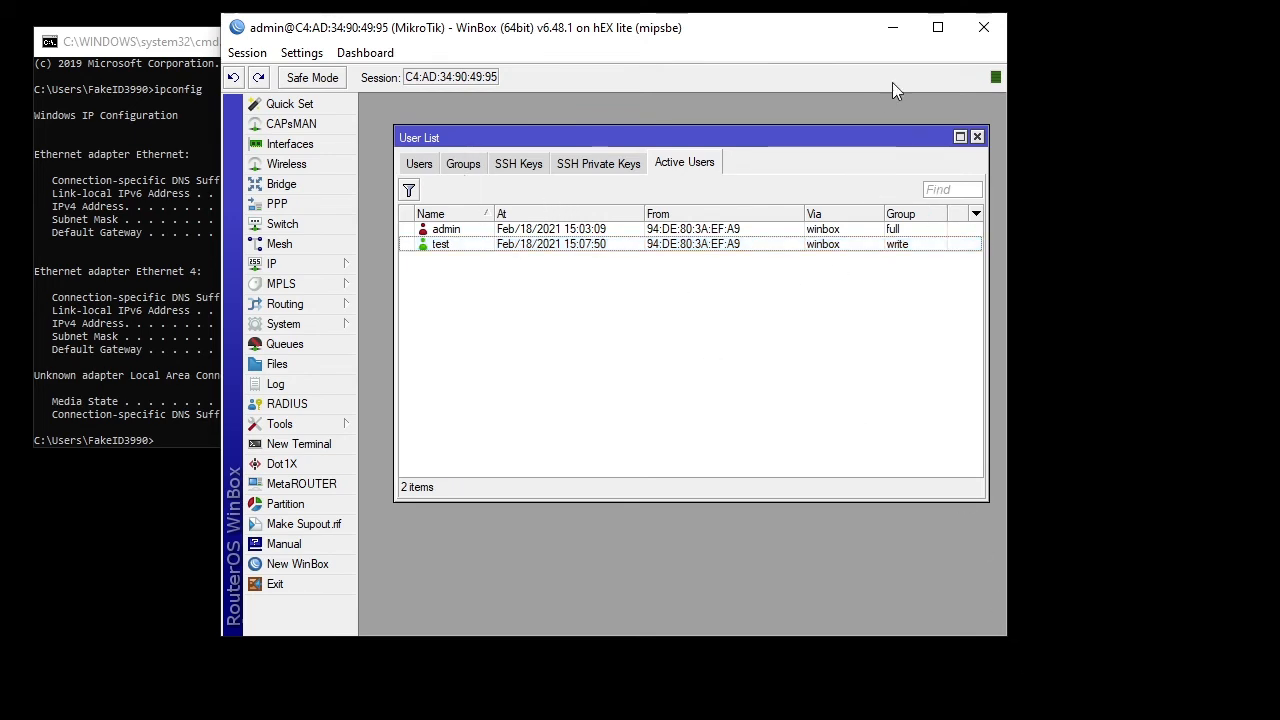
pyautogui.click(984, 28)
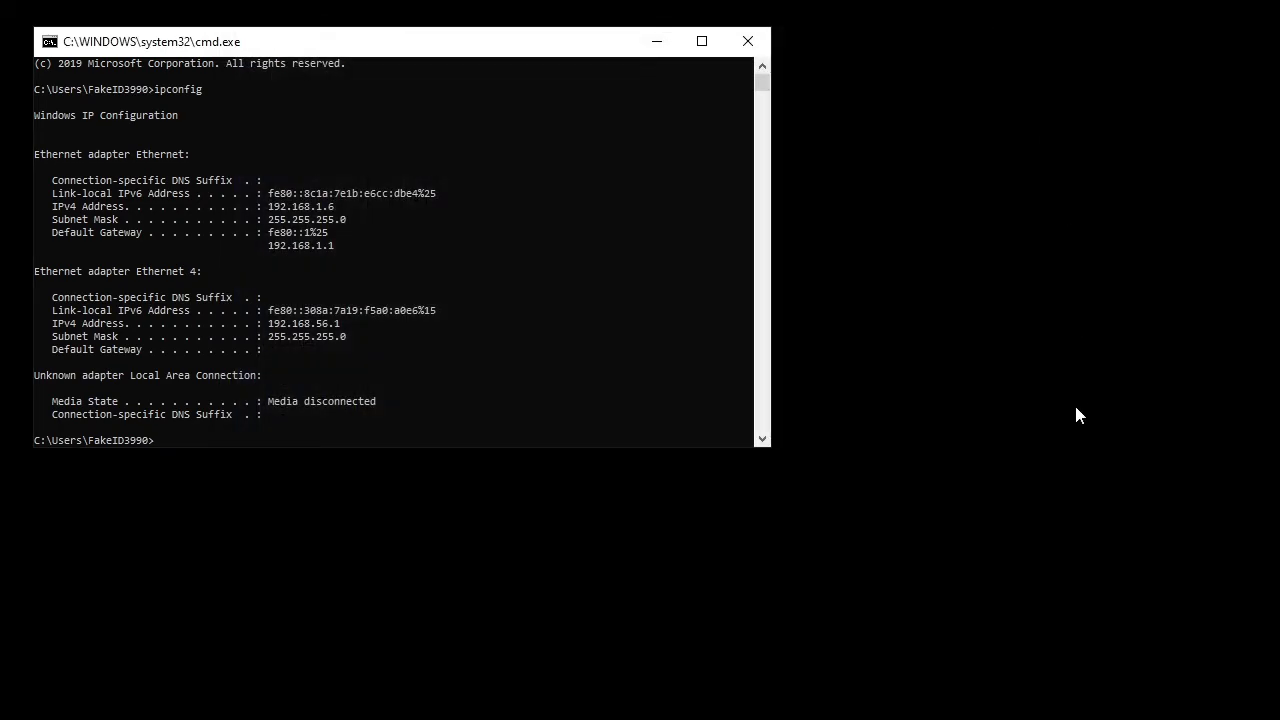
# - Connect a new WinBox to the router's MAC as test and select test in Active Users
pyautogui.click(937, 706)
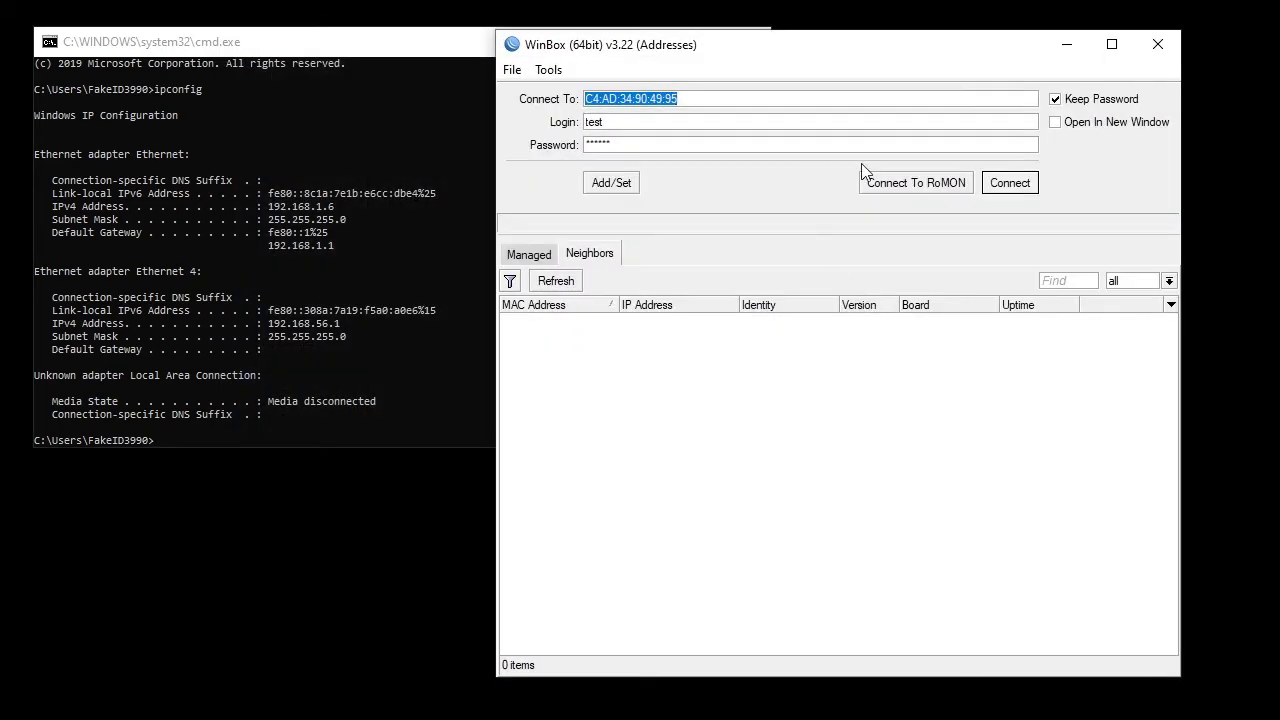
pyautogui.click(1010, 185)
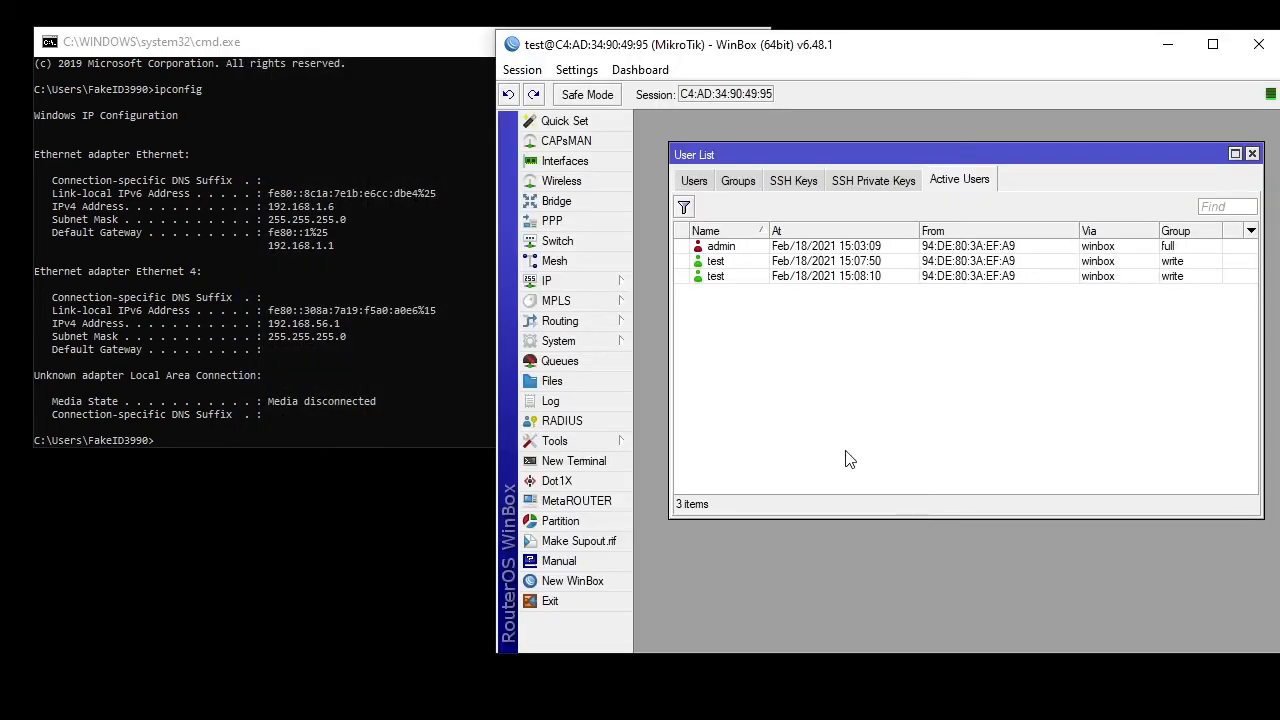
pyautogui.click(818, 254)
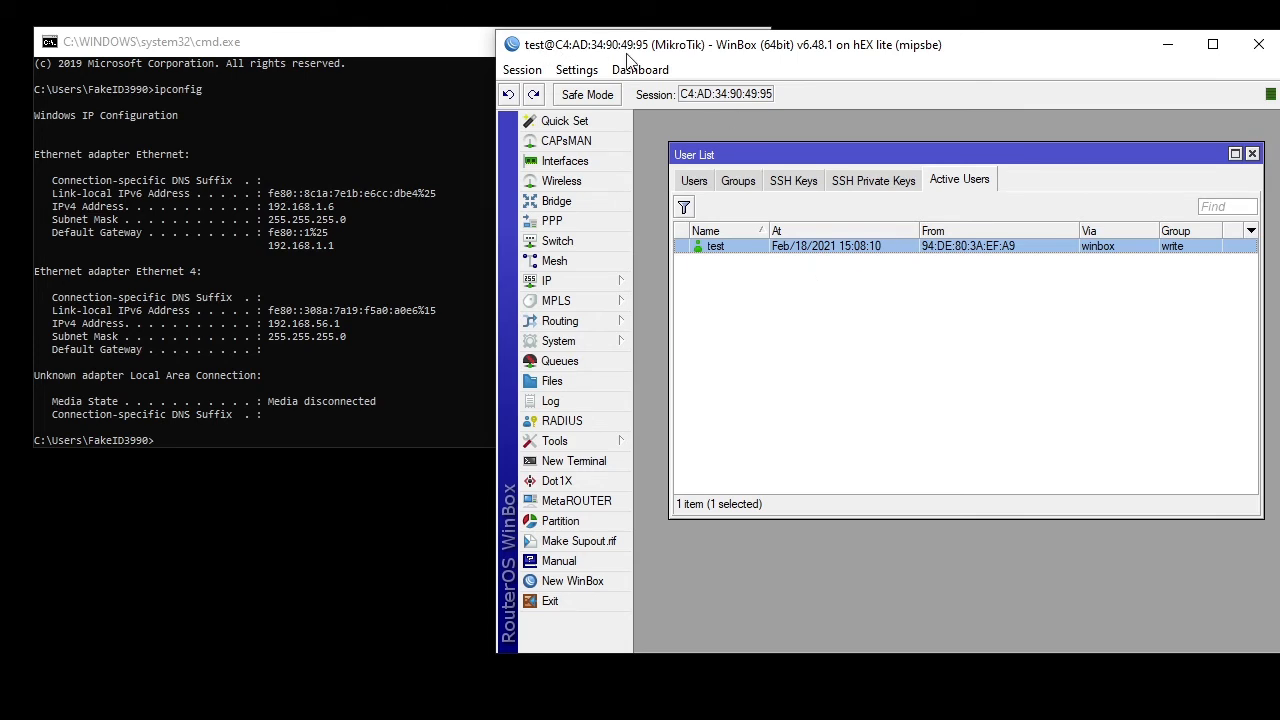
# - Check the Users list, then view the router's address 192.168.1.10 under IP > Addresses
pyautogui.click(696, 185)
pyautogui.click(813, 279)
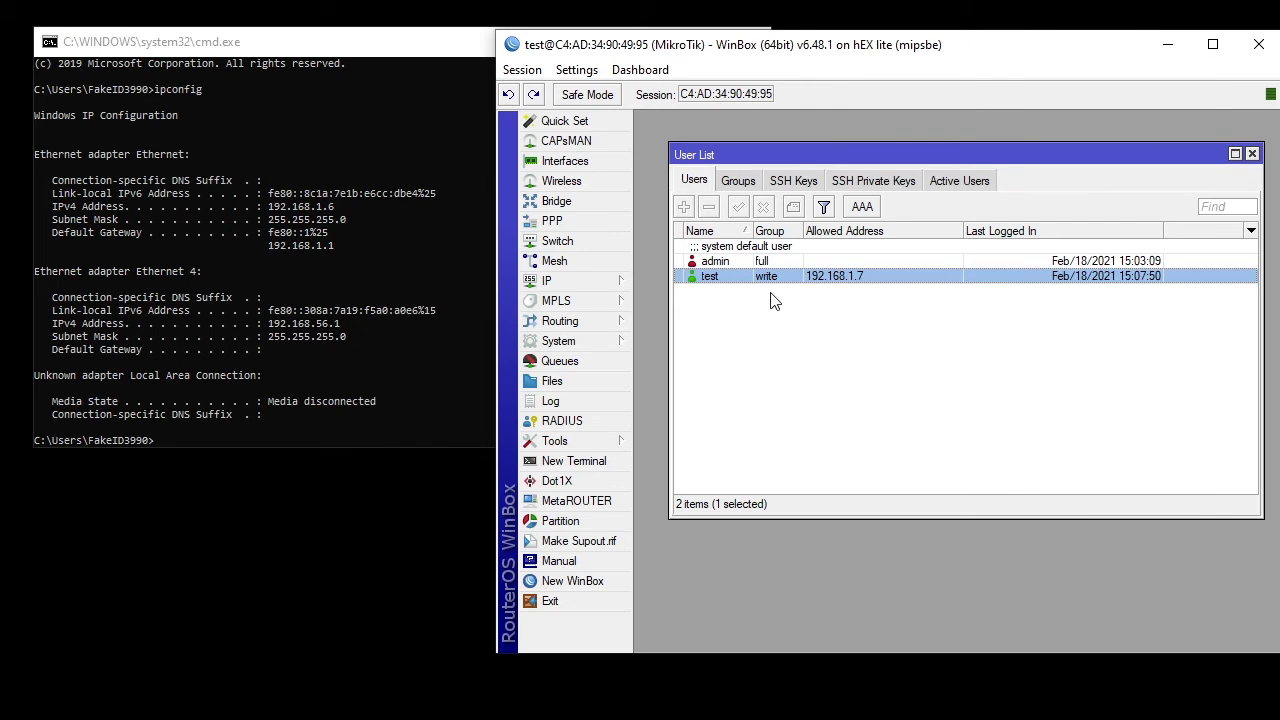
pyautogui.click(610, 281)
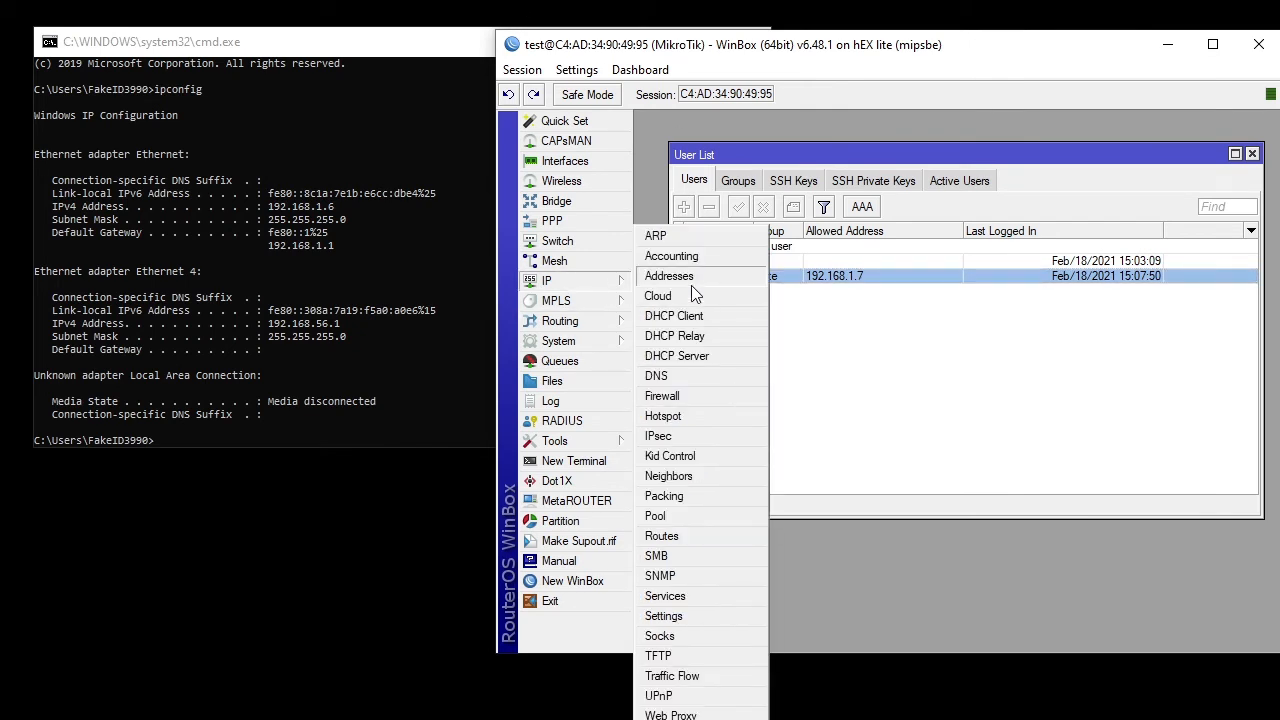
pyautogui.click(690, 277)
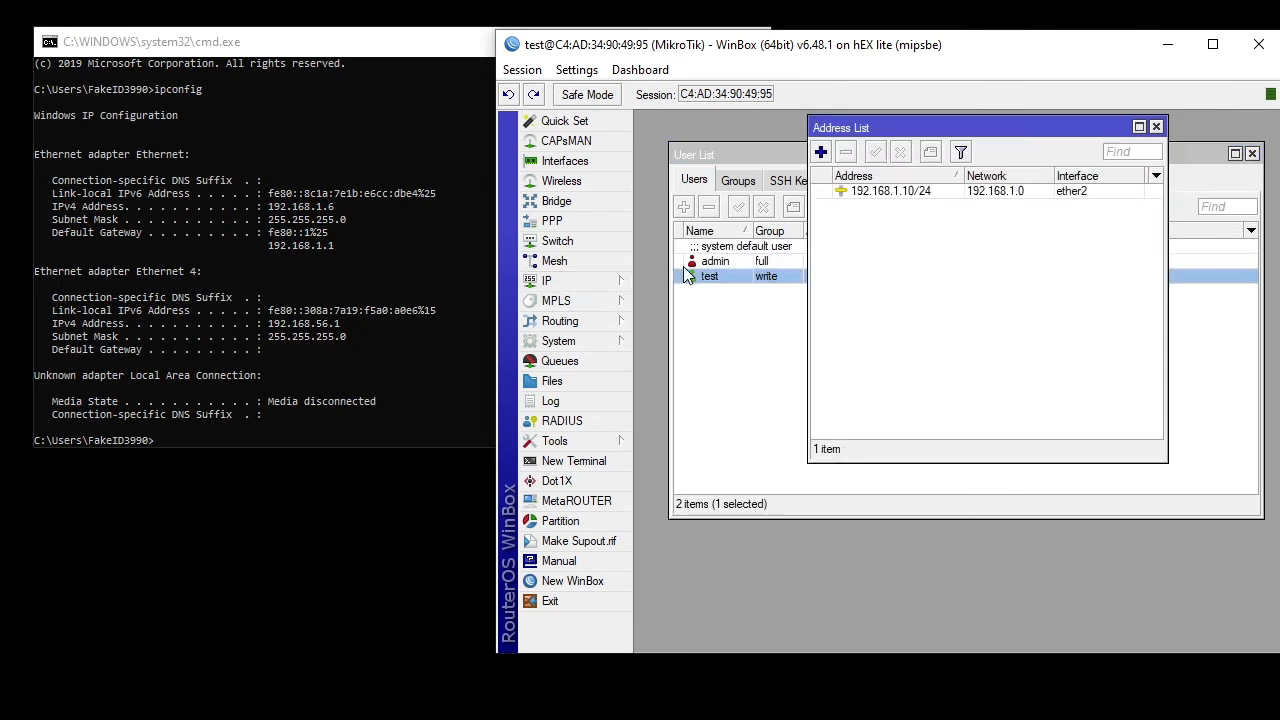
pyautogui.click(1156, 127)
# - Launch another WinBox login and start entering 192 as the Connect To address
pyautogui.rightClick(1003, 715)
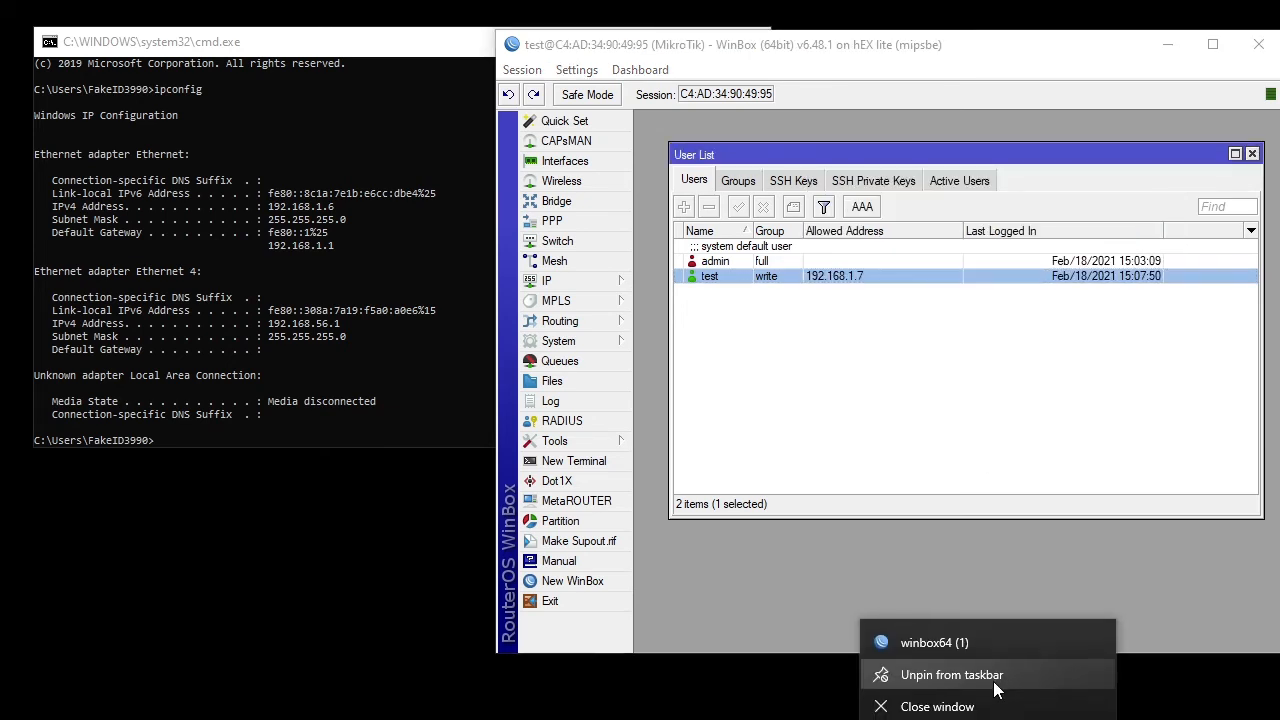
pyautogui.click(985, 650)
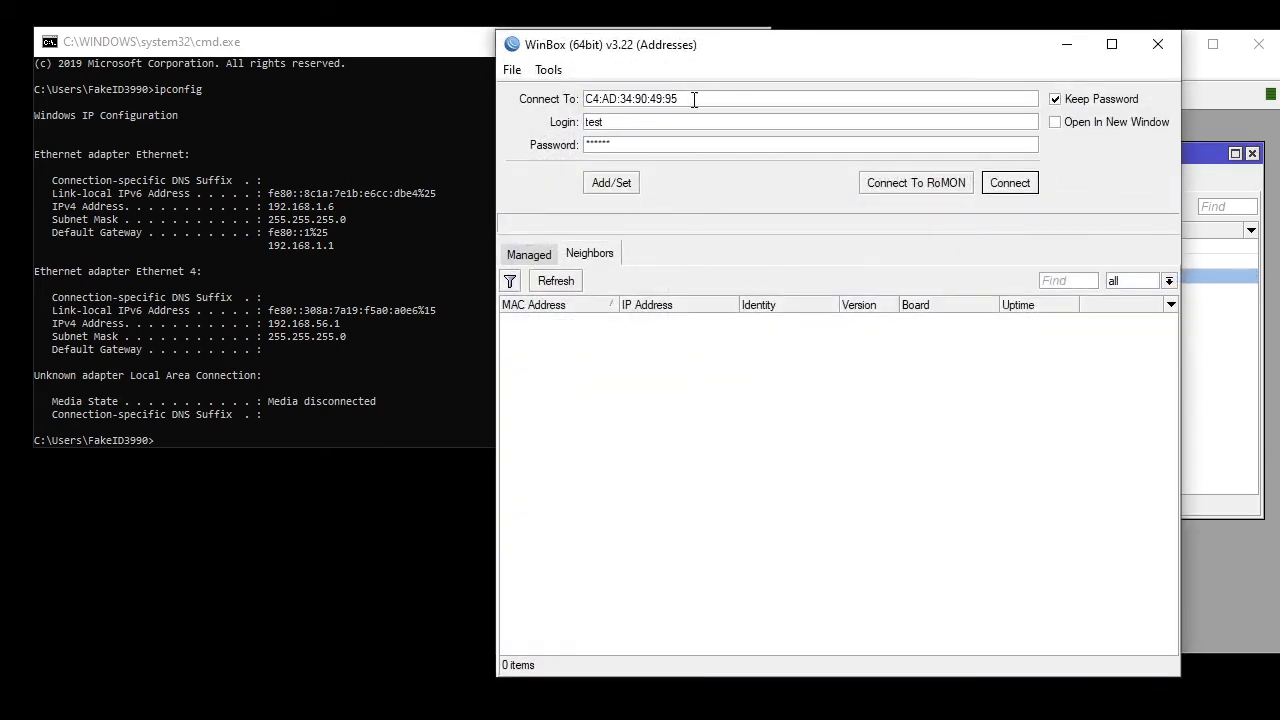
pyautogui.doubleClick(694, 100)
pyautogui.write('192.168.1.10')
# - Try connecting to 192.168.1.10 as test, which fails with a wrong username or password error
pyautogui.click(1007, 187)
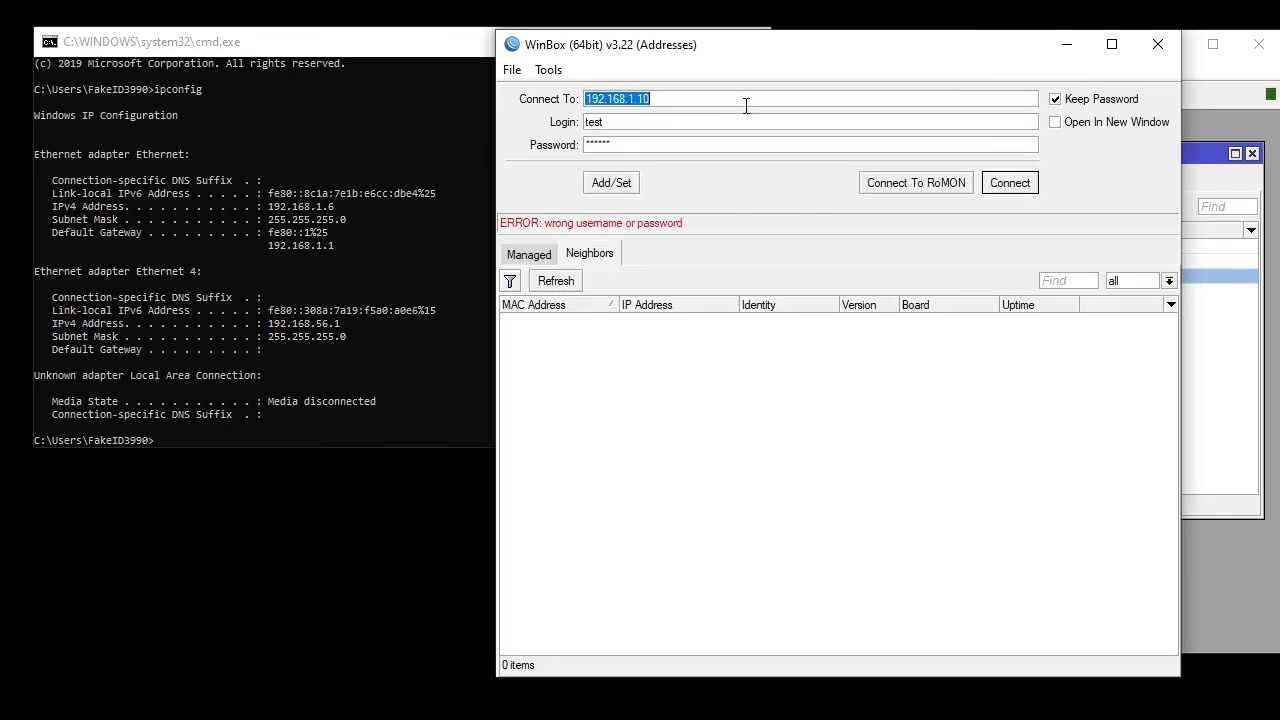
pyautogui.moveTo(660, 144); pyautogui.dragTo(577, 133)
pyautogui.click(1007, 187)
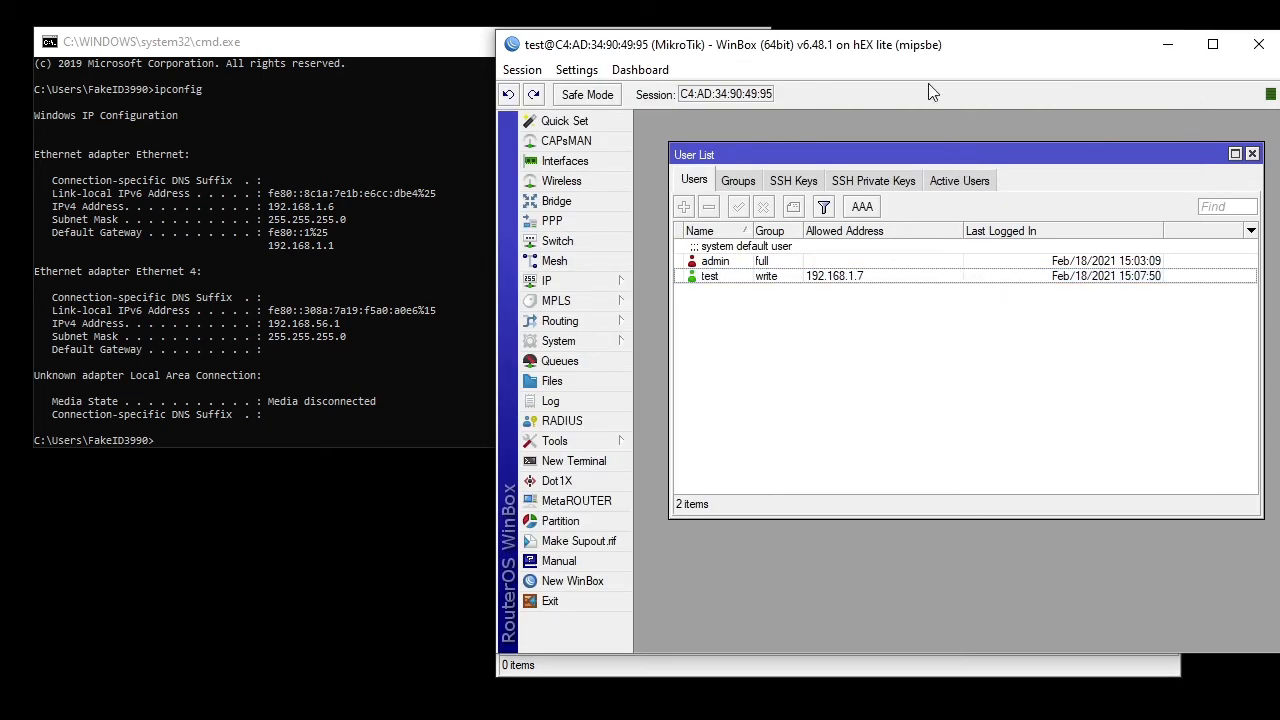
# - Replace the login name with admin and clear the password field
pyautogui.moveTo(924, 47); pyautogui.dragTo(1176, 117)
pyautogui.moveTo(732, 120); pyautogui.dragTo(954, 68)
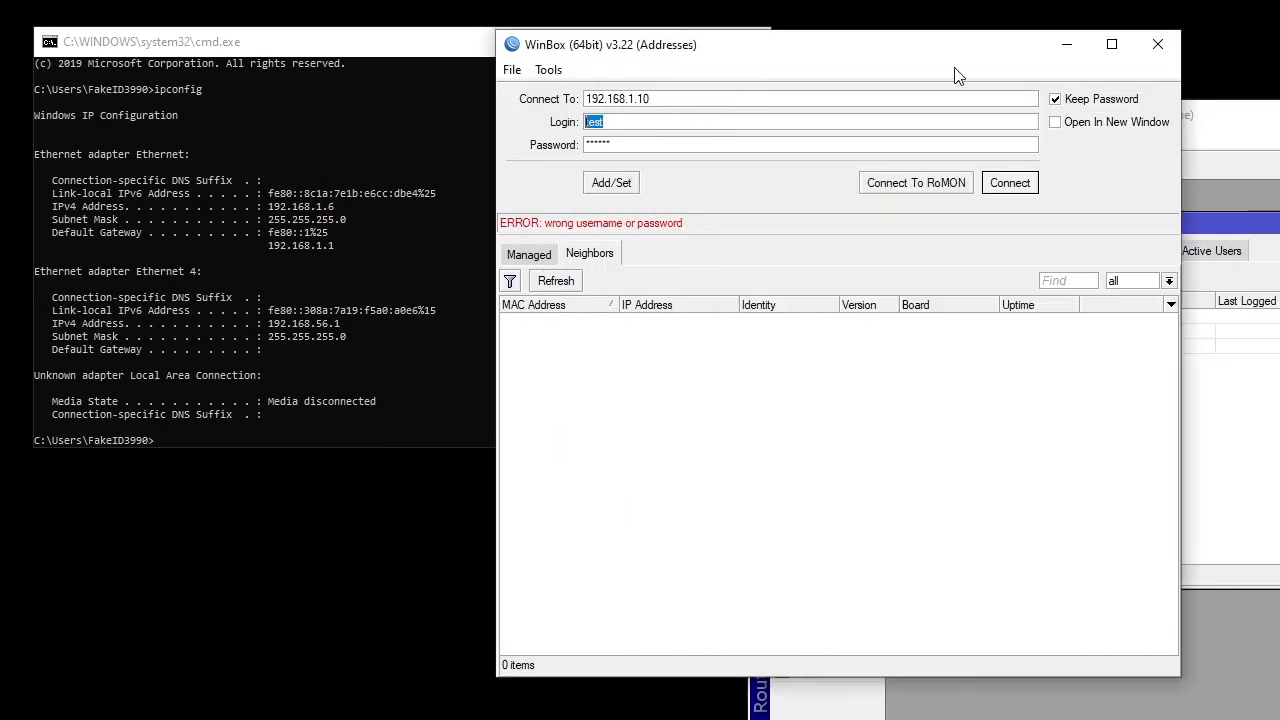
pyautogui.press('Tab')
pyautogui.press('BackSpace')
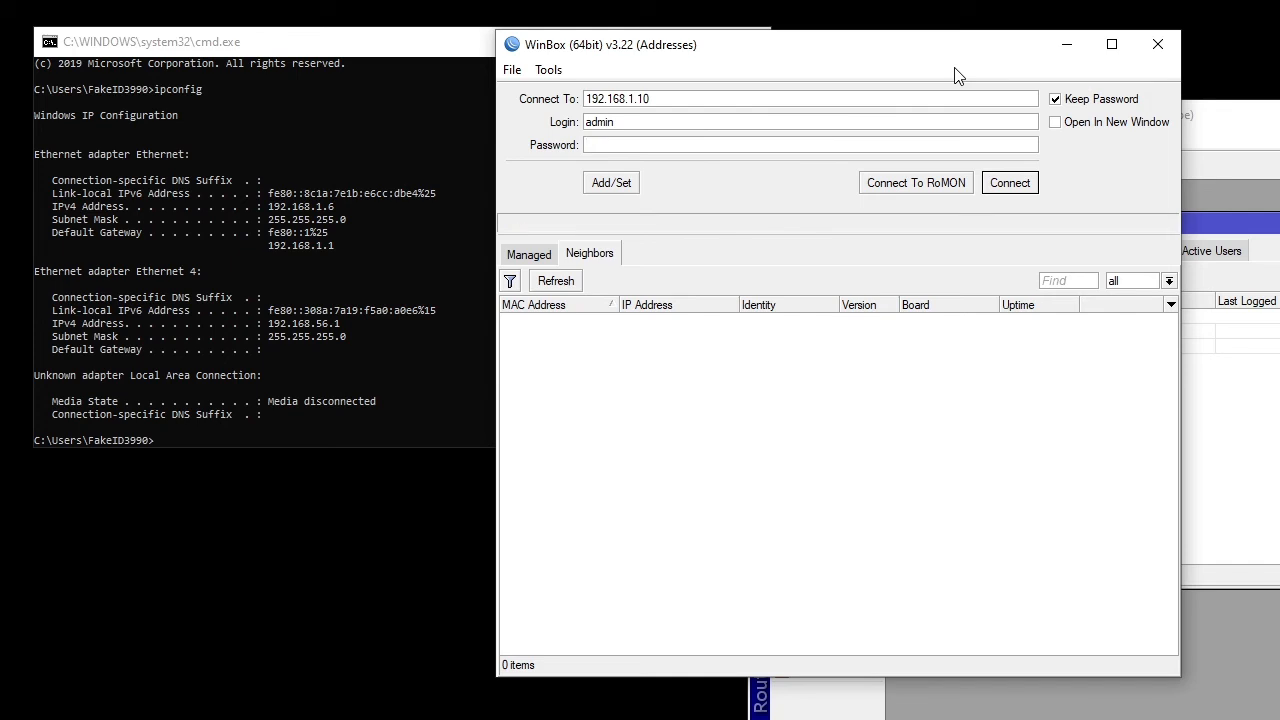
# - Connect to 192.168.1.10 as admin, arrange both session windows, and close the test session
pyautogui.click(1008, 189)
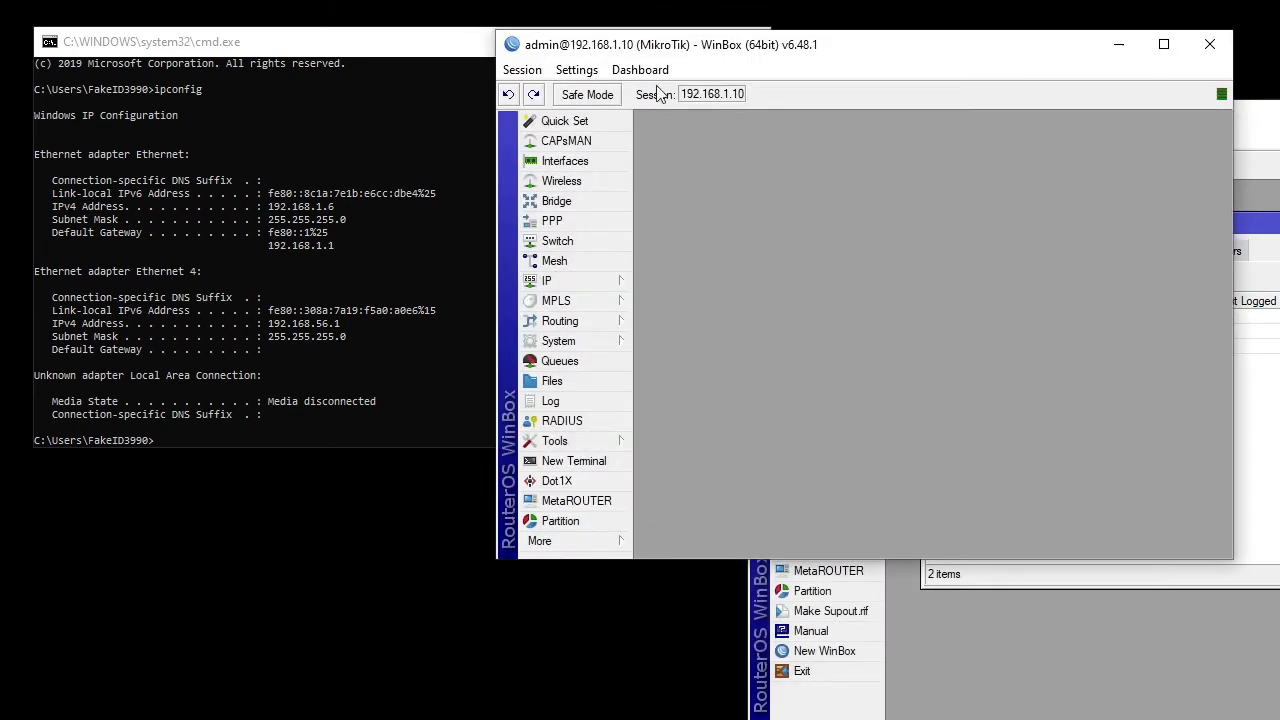
pyautogui.moveTo(793, 50); pyautogui.dragTo(509, 58)
pyautogui.moveTo(1056, 114); pyautogui.dragTo(952, 62)
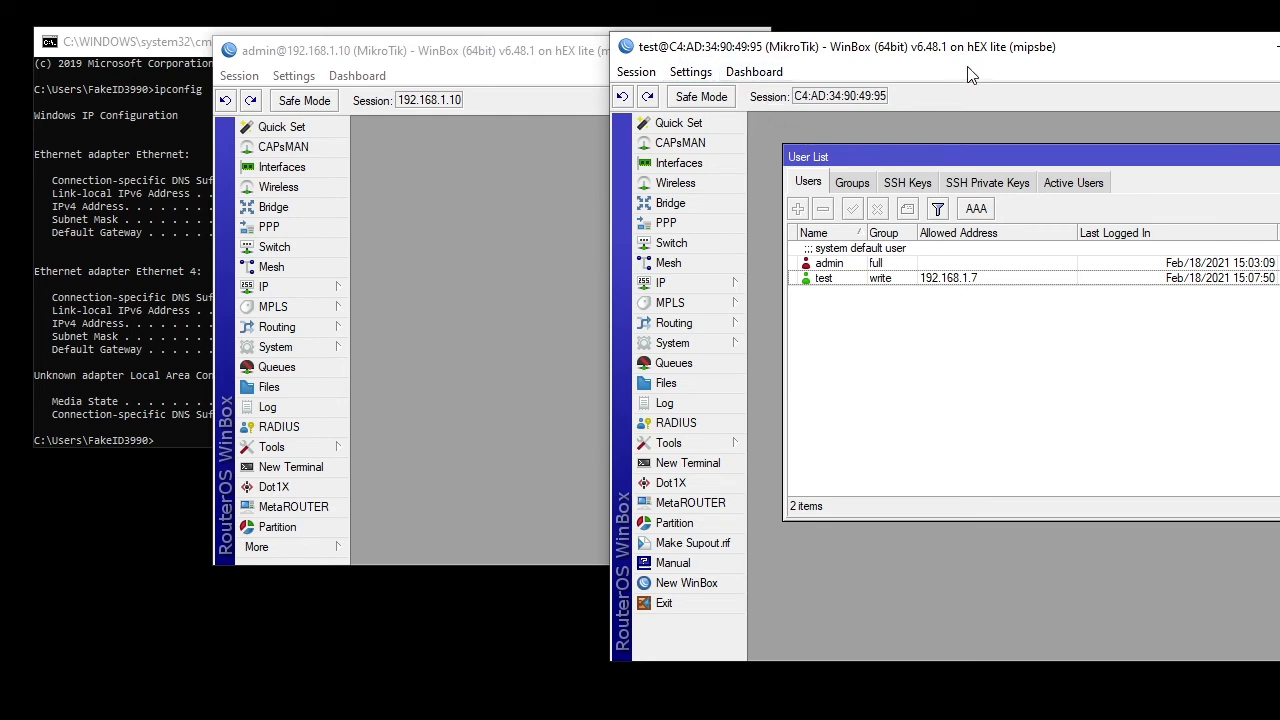
pyautogui.moveTo(970, 48); pyautogui.dragTo(856, 67)
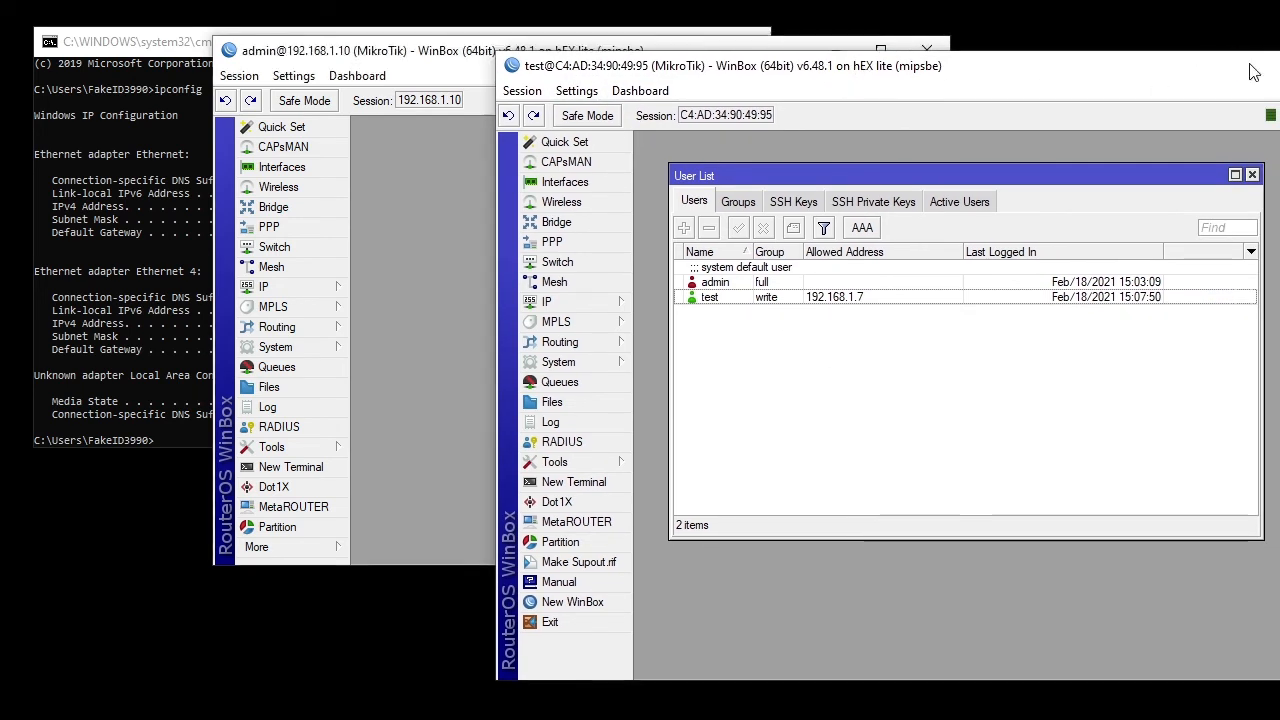
pyautogui.click(1250, 66)
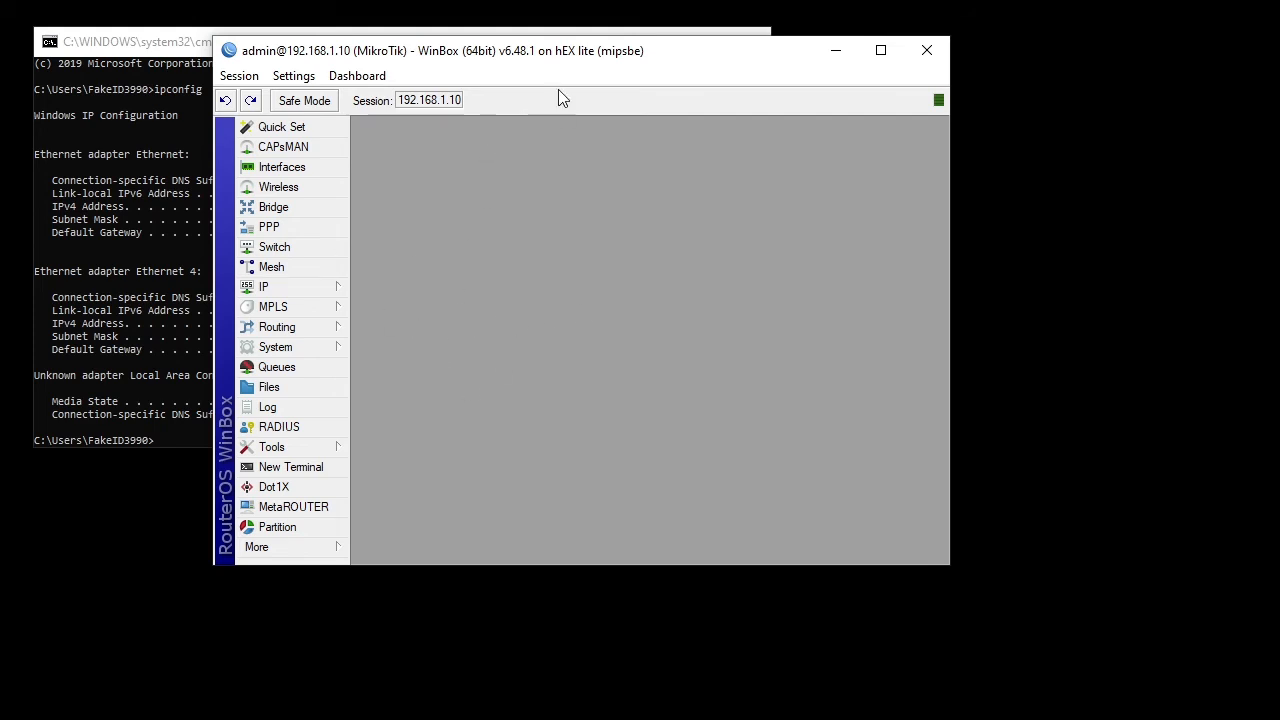
pyautogui.moveTo(583, 55); pyautogui.dragTo(620, 50)
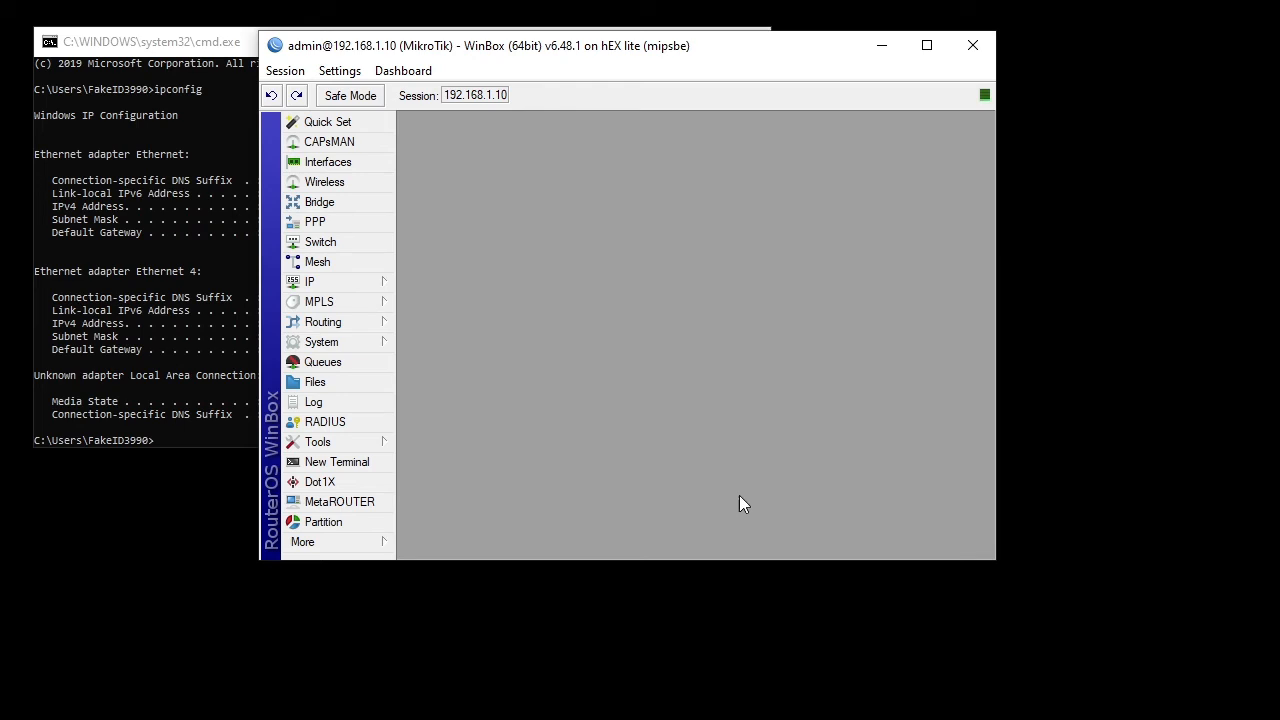
# - Open a new WinBox login window from the taskbar jump list, then return to the router session
pyautogui.rightClick(990, 718)
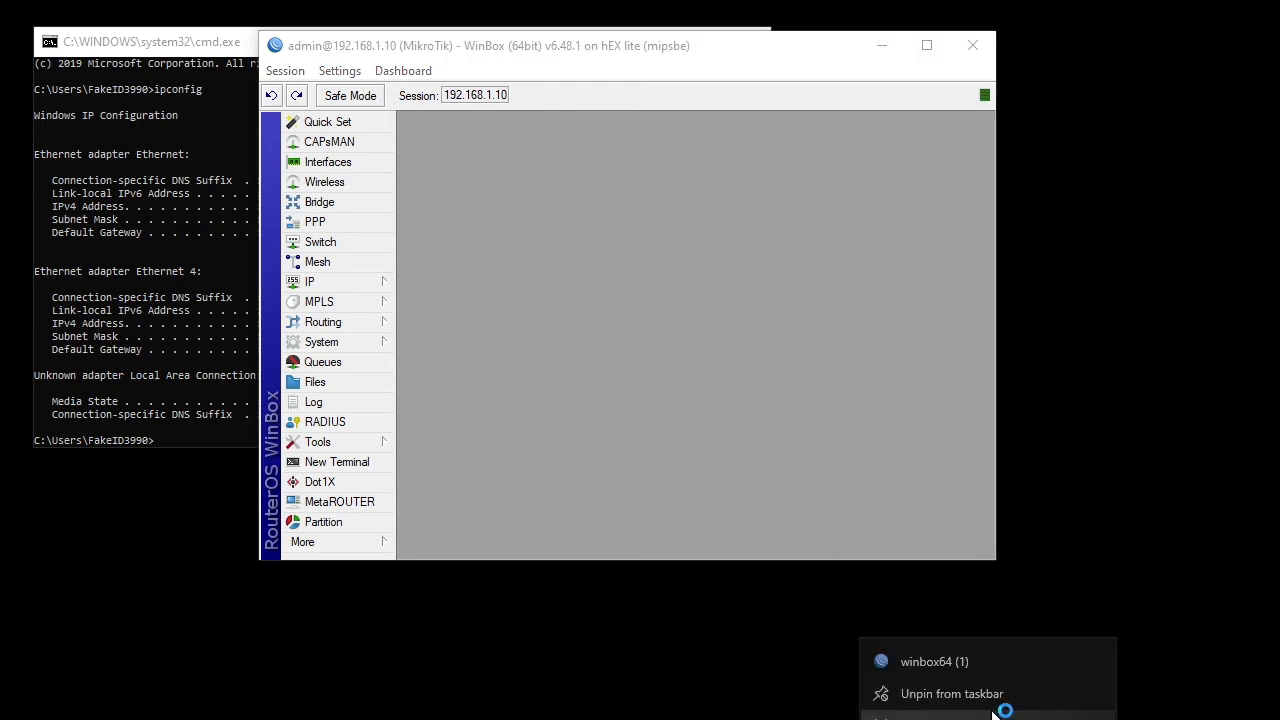
pyautogui.click(988, 642)
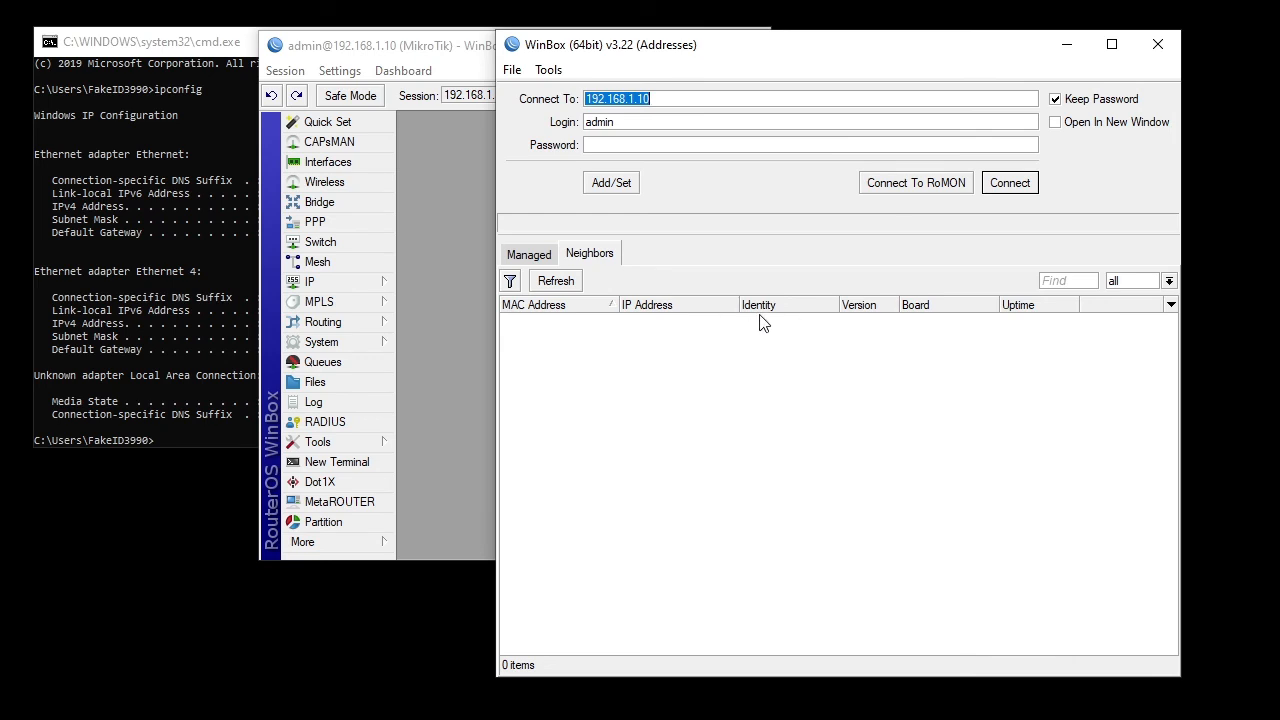
pyautogui.click(427, 256)
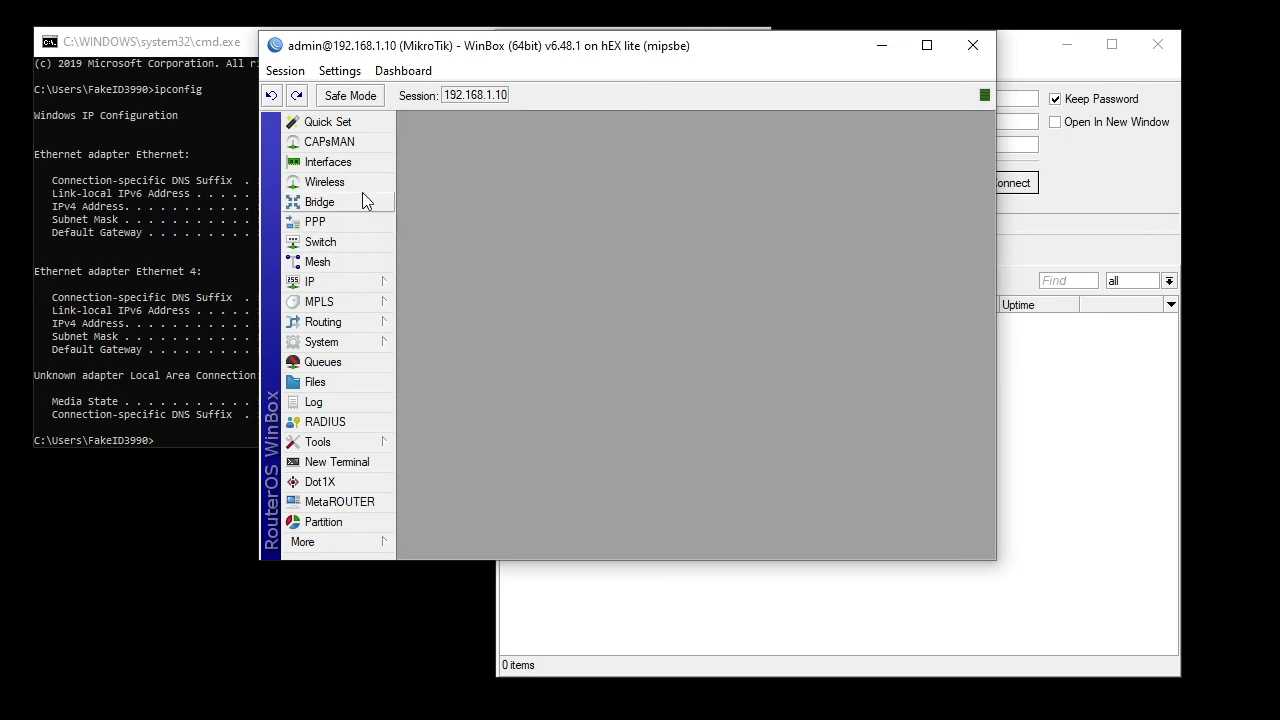
# - Review interface ether2's settings in the Interfaces list without changes, then close both windows
pyautogui.click(367, 286)
pyautogui.click(340, 162)
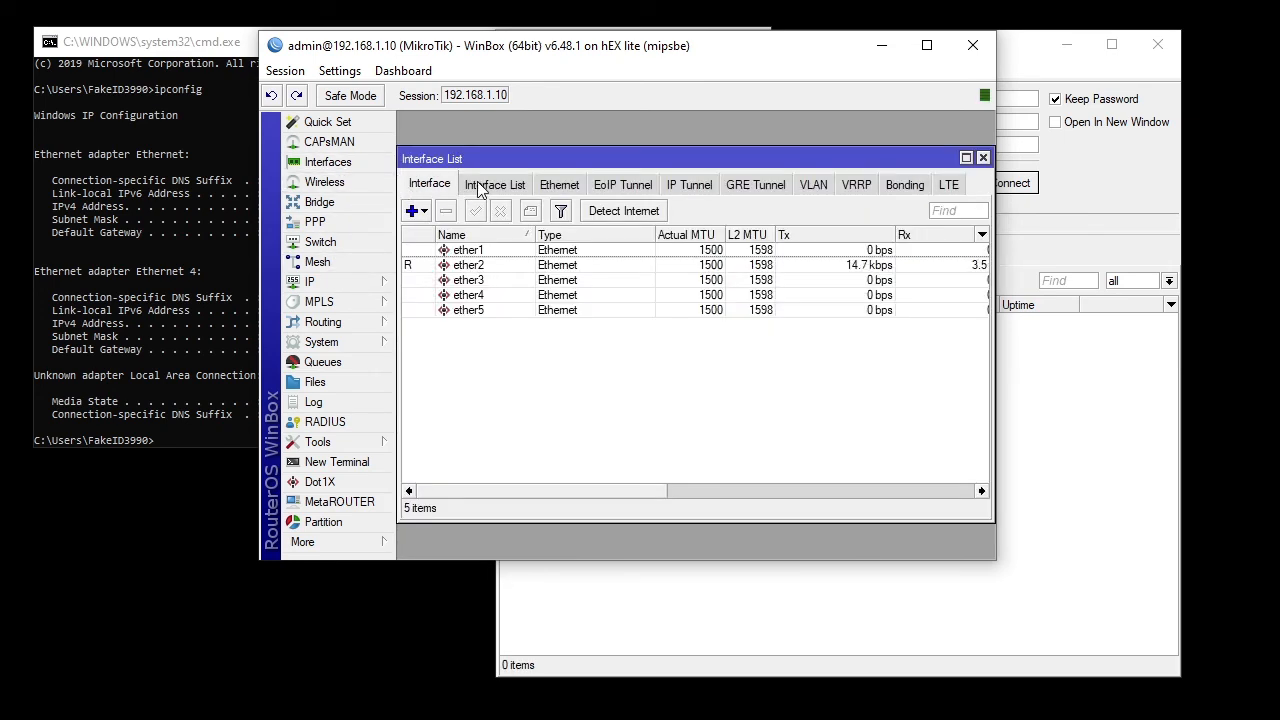
pyautogui.doubleClick(470, 265)
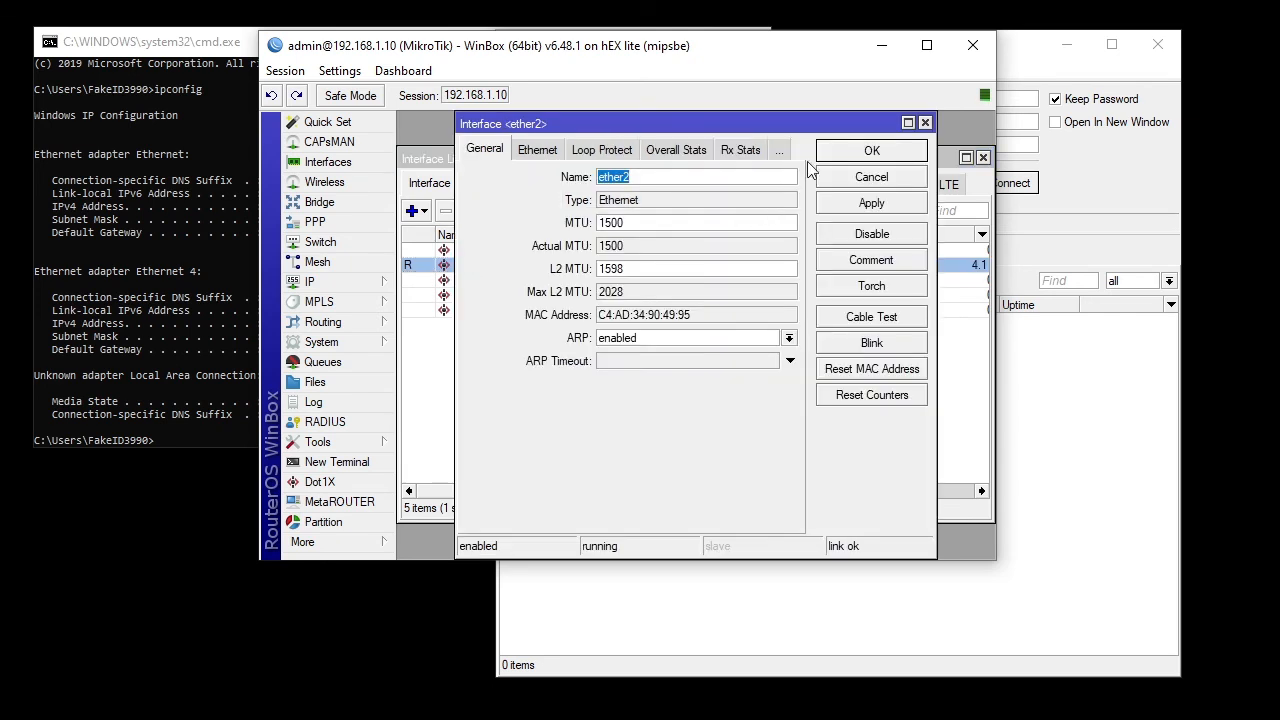
pyautogui.click(925, 123)
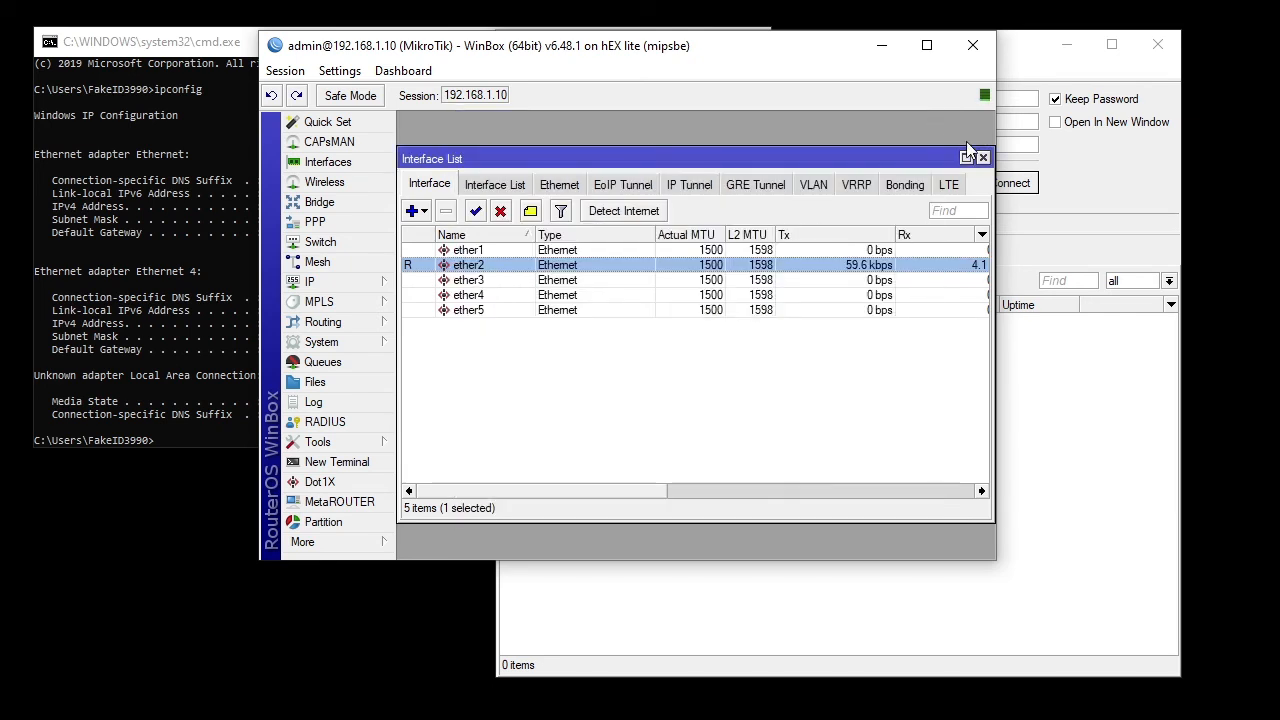
pyautogui.click(983, 159)
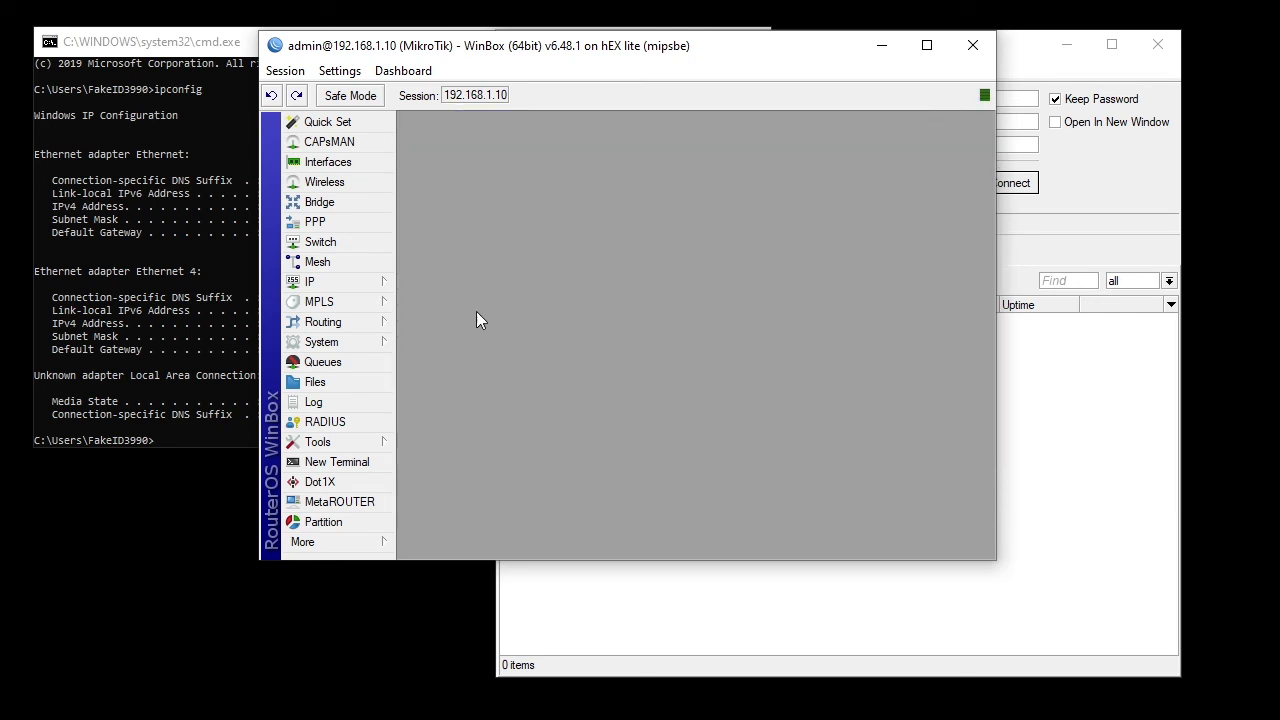
# - Set neighbour discovery to interface 'all' in IP > Neighbors Discovery Settings, then apply and confirm
pyautogui.click(333, 284)
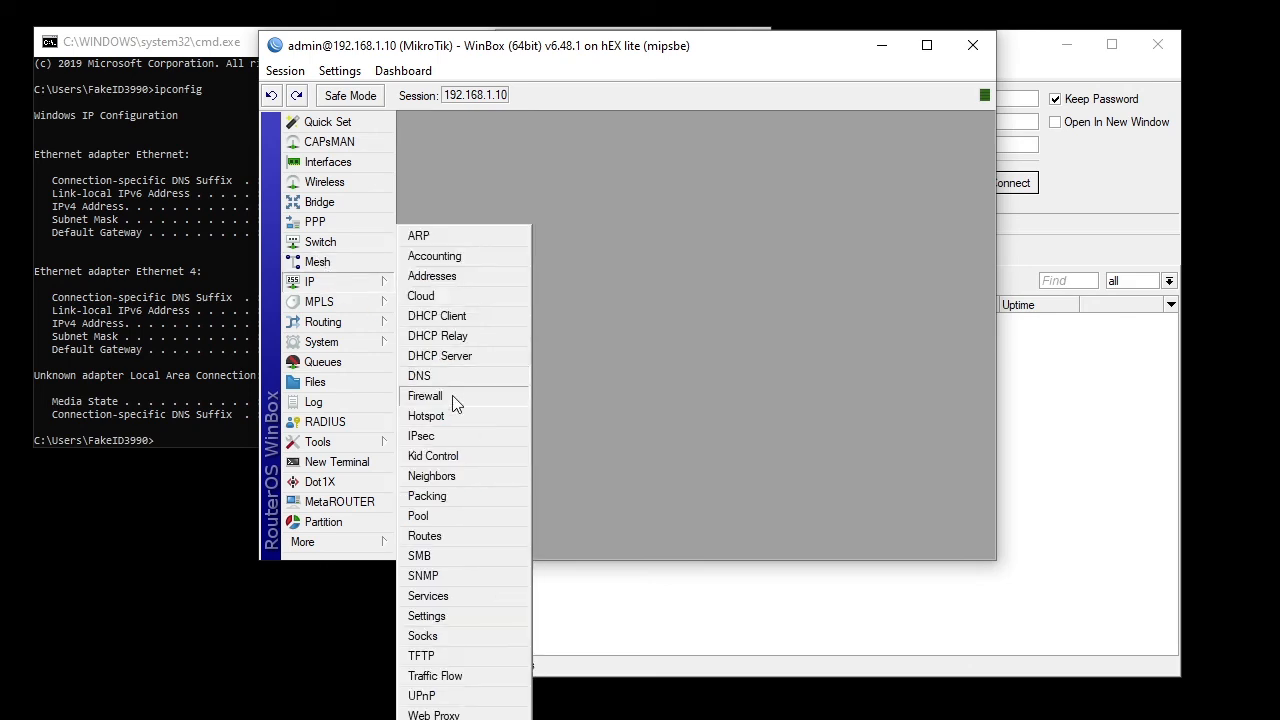
pyautogui.click(431, 477)
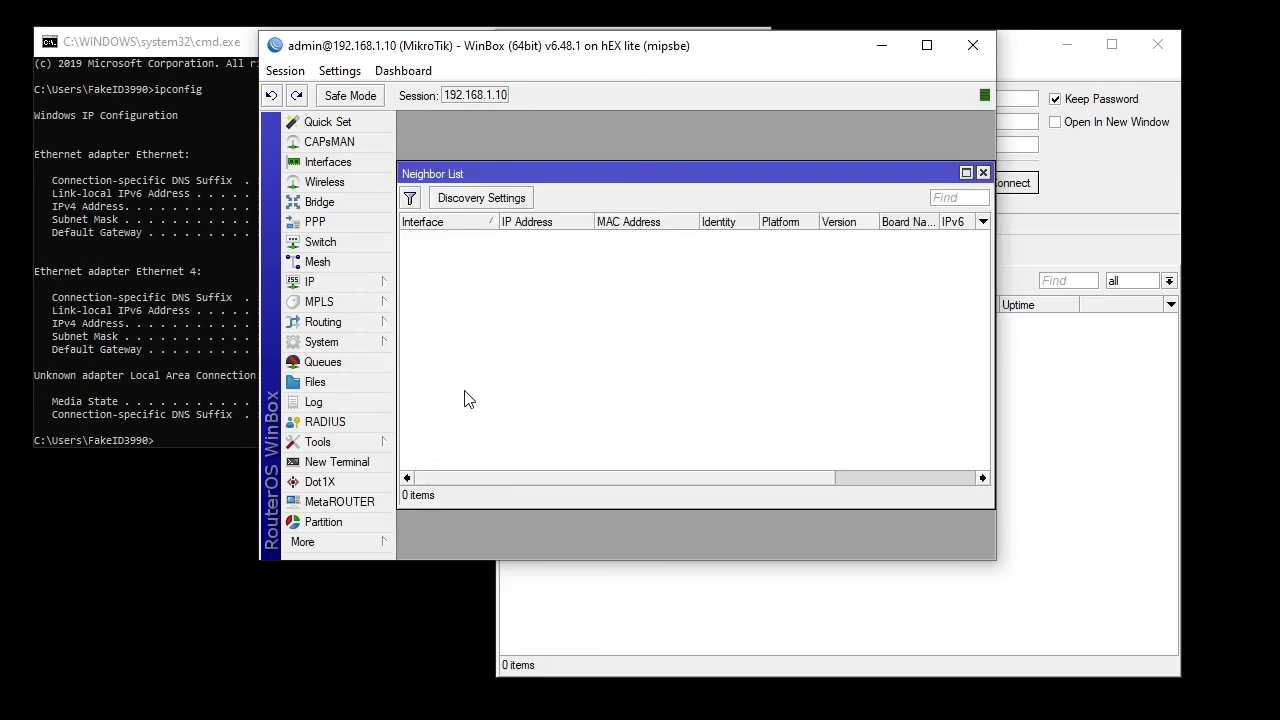
pyautogui.click(452, 198)
pyautogui.click(705, 313)
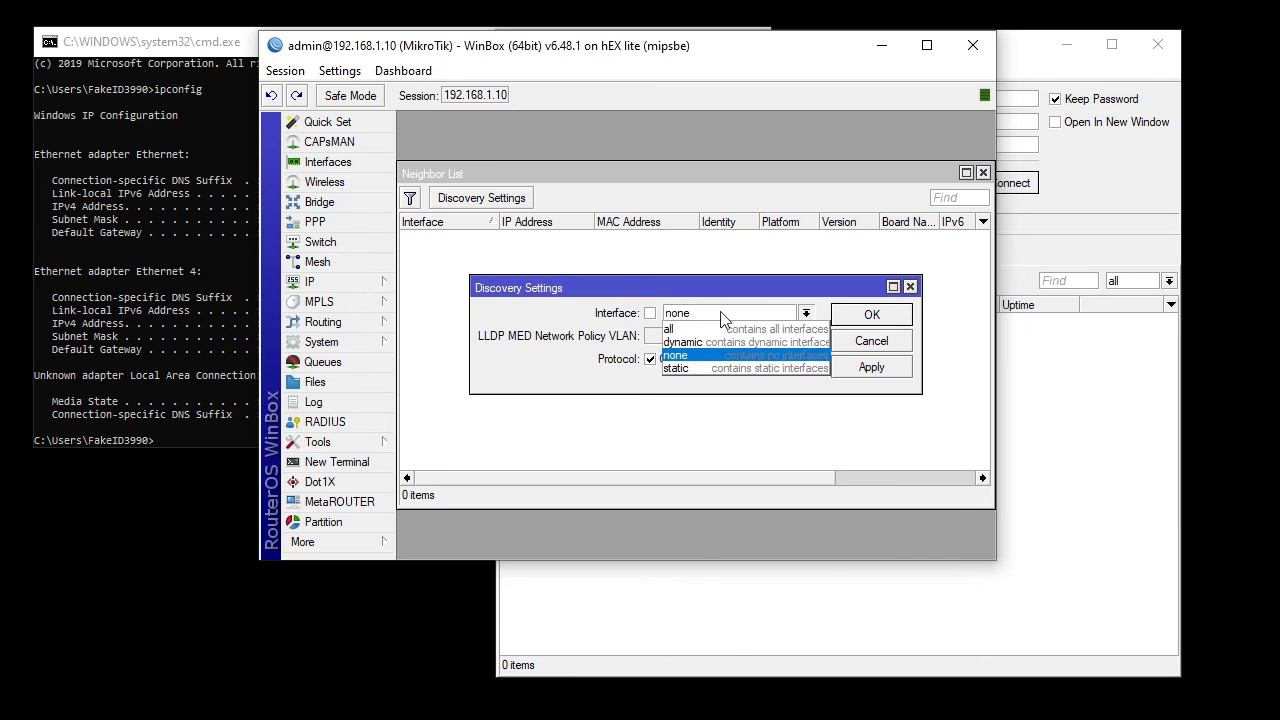
pyautogui.click(694, 324)
pyautogui.click(868, 367)
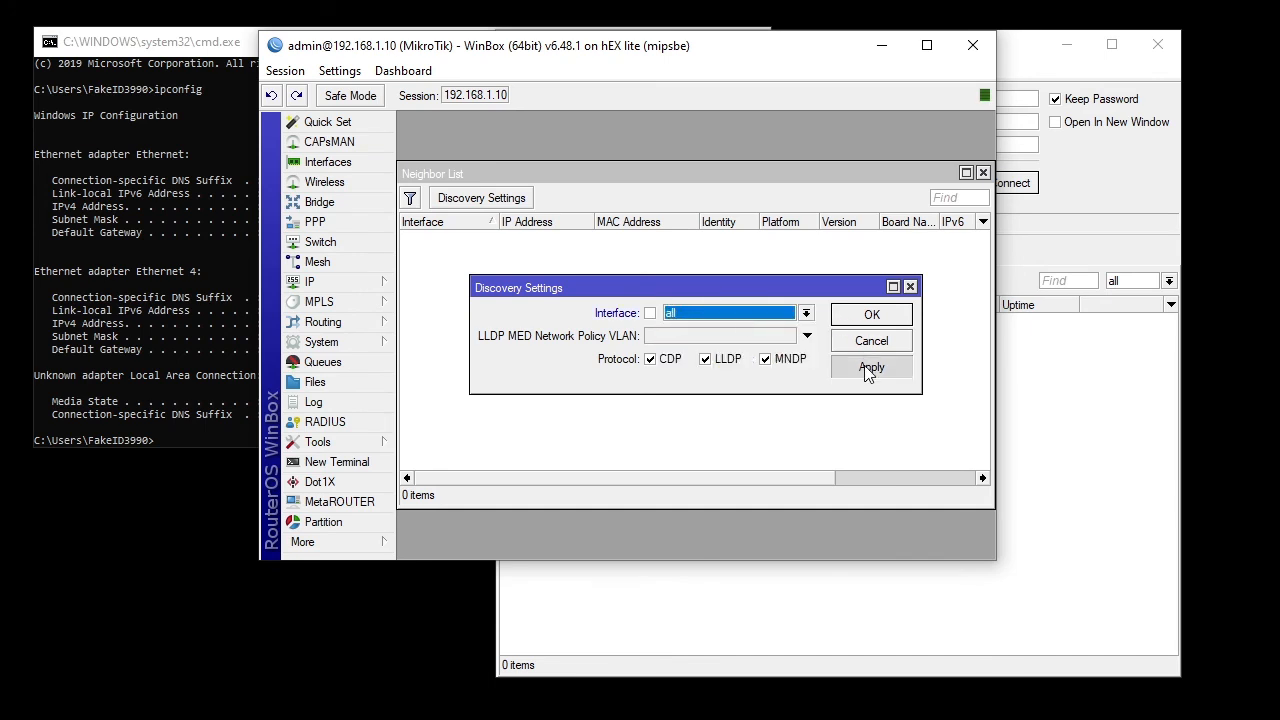
pyautogui.click(868, 316)
# - Refresh the login window's Neighbors list to find the router
pyautogui.click(1047, 360)
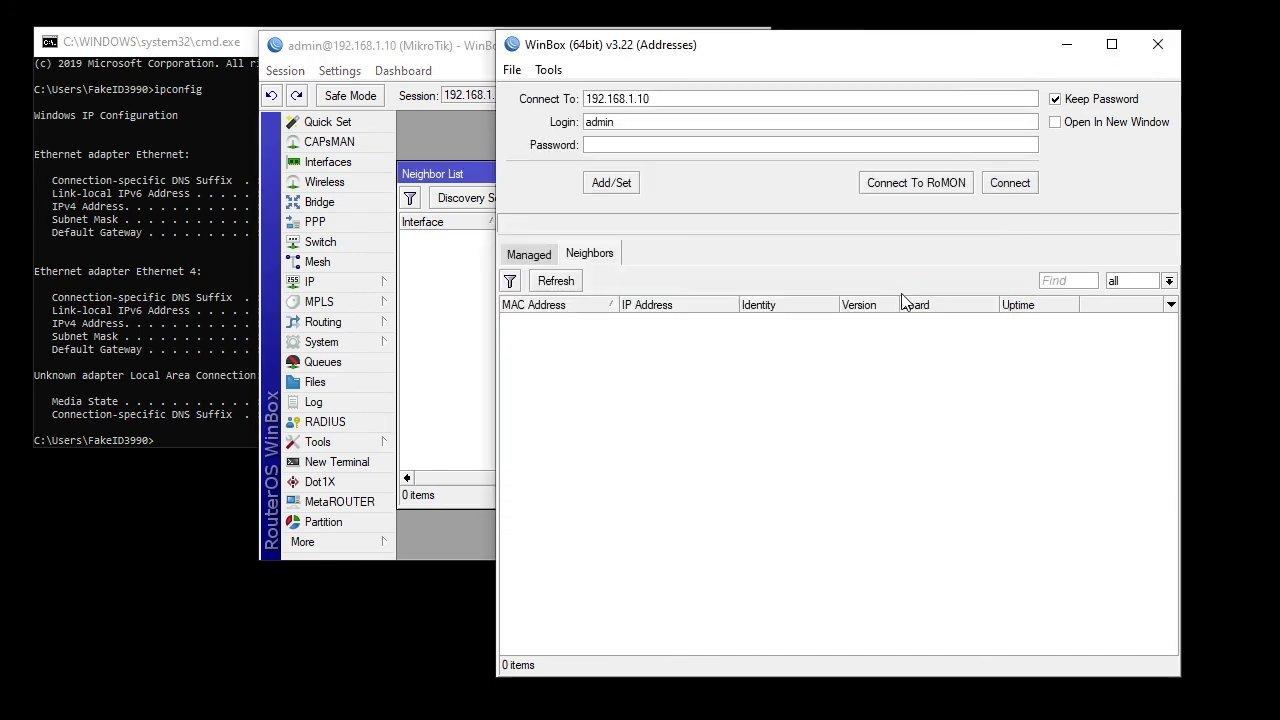
pyautogui.click(555, 281)
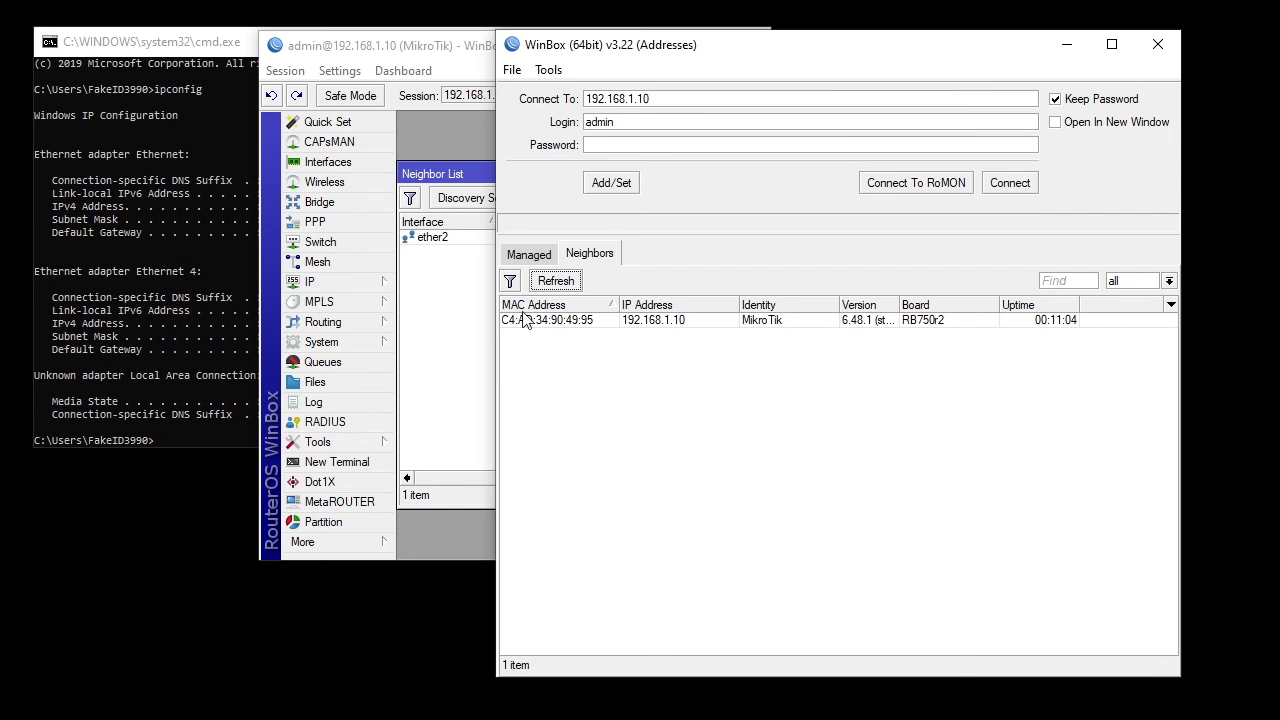
pyautogui.click(381, 337)
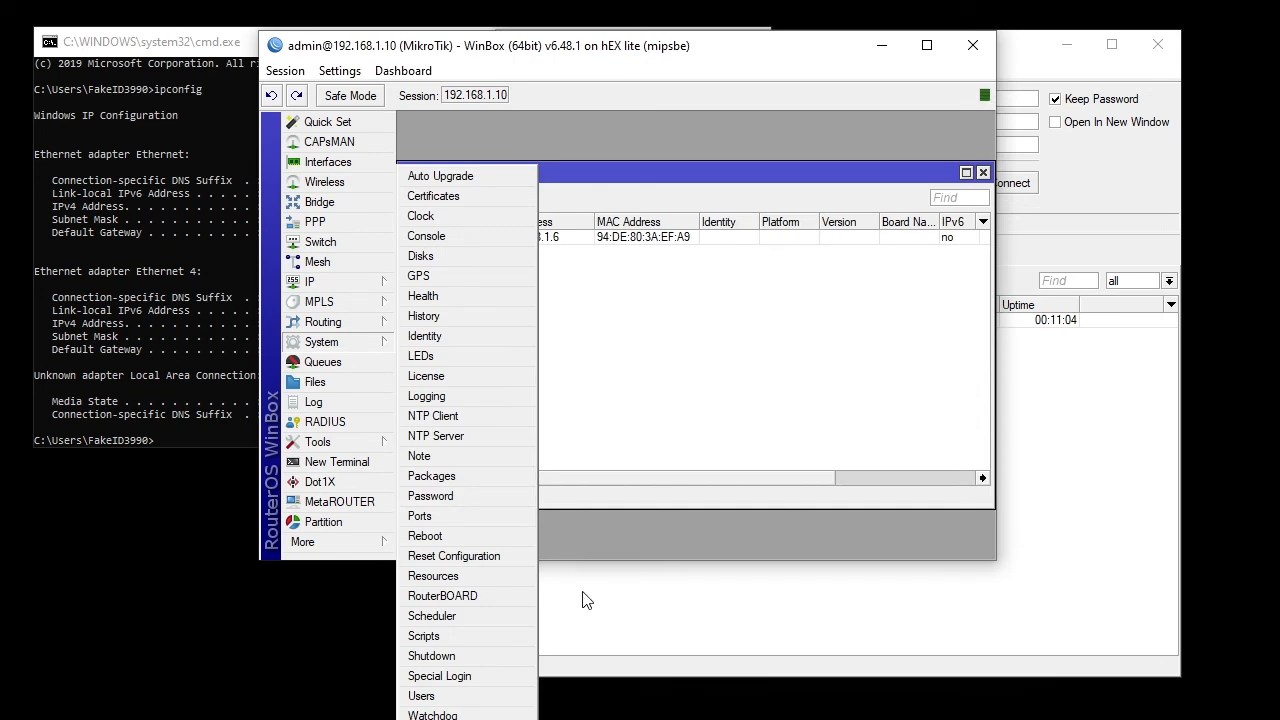
# - Change the router identity from MikroTik to Router Saya in System > Identity, then apply and confirm
pyautogui.click(431, 337)
pyautogui.moveTo(705, 288); pyautogui.dragTo(628, 195)
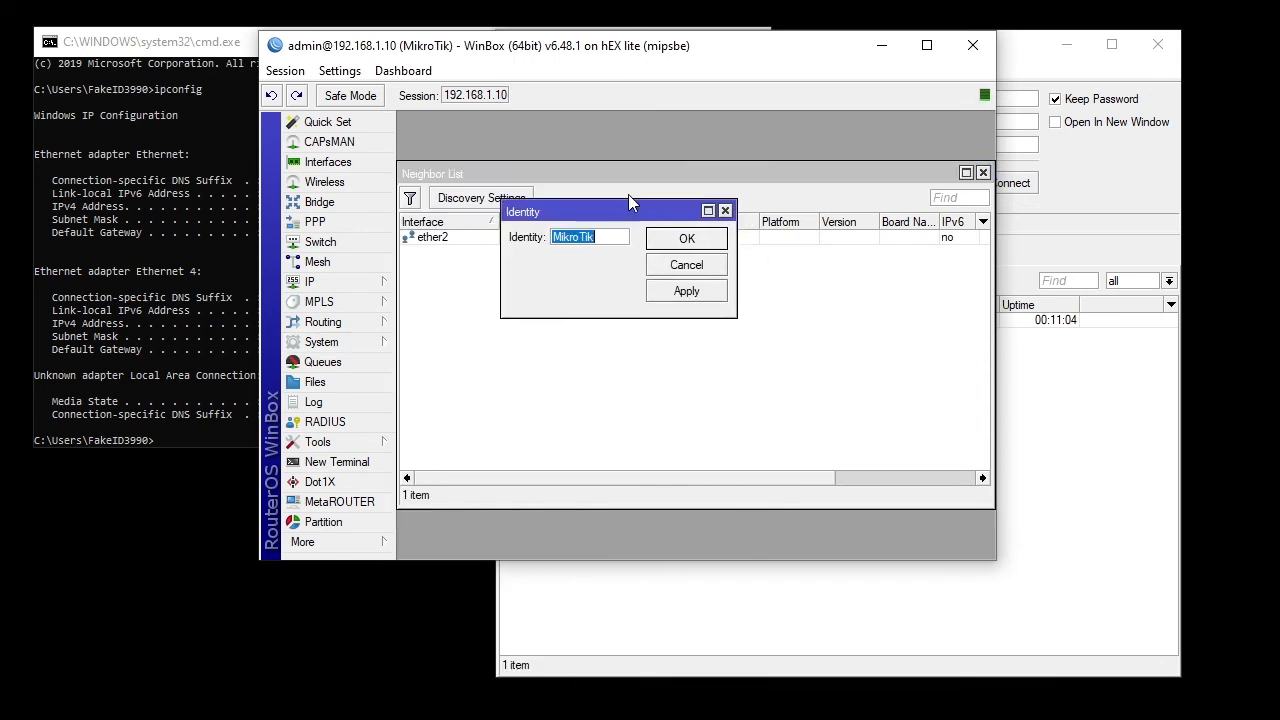
pyautogui.click(602, 242)
pyautogui.doubleClick(600, 242)
pyautogui.write('Router Saya')
pyautogui.click(698, 292)
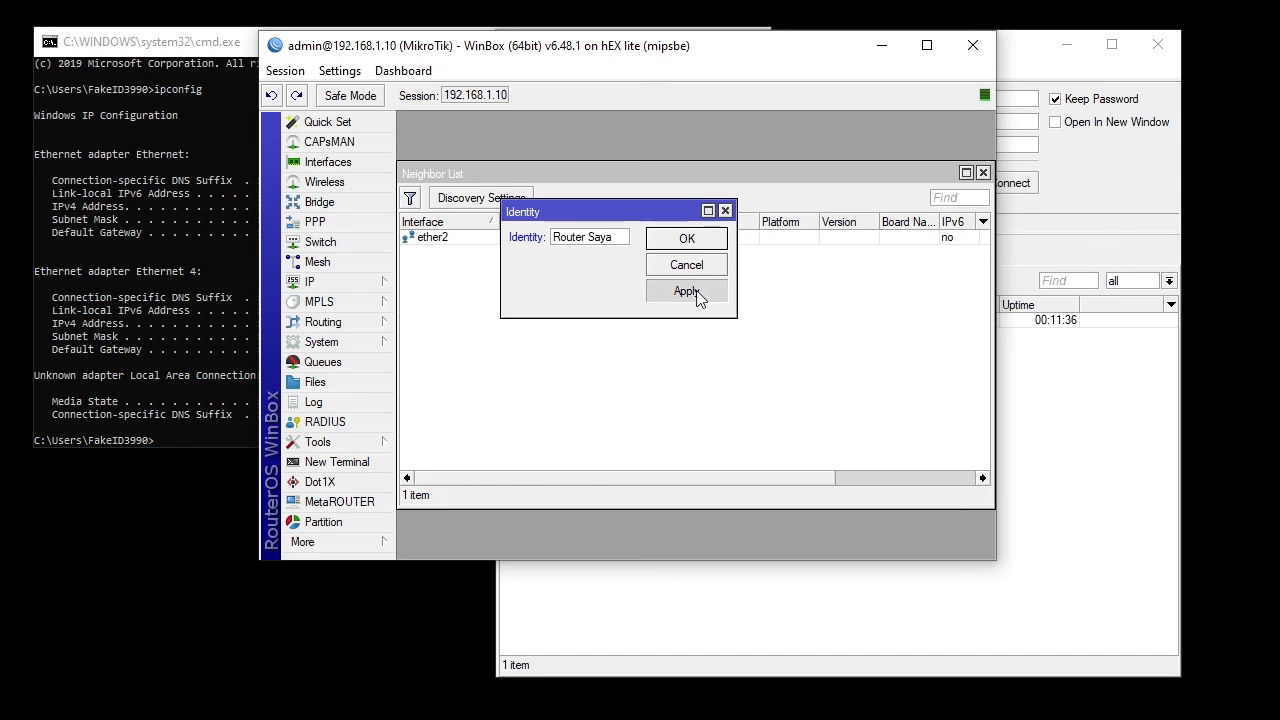
pyautogui.click(712, 242)
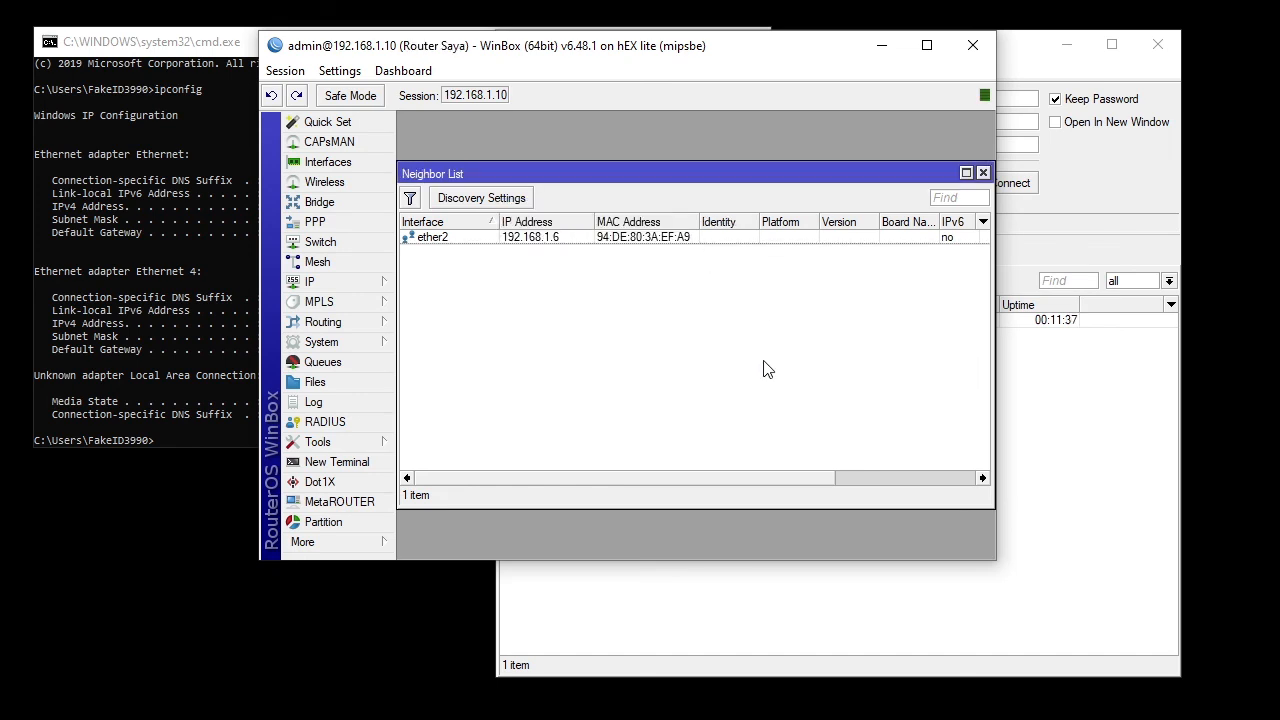
# - Confirm Router Saya appears in the login window's Neighbors list for 192.168.1.10
pyautogui.click(1058, 366)
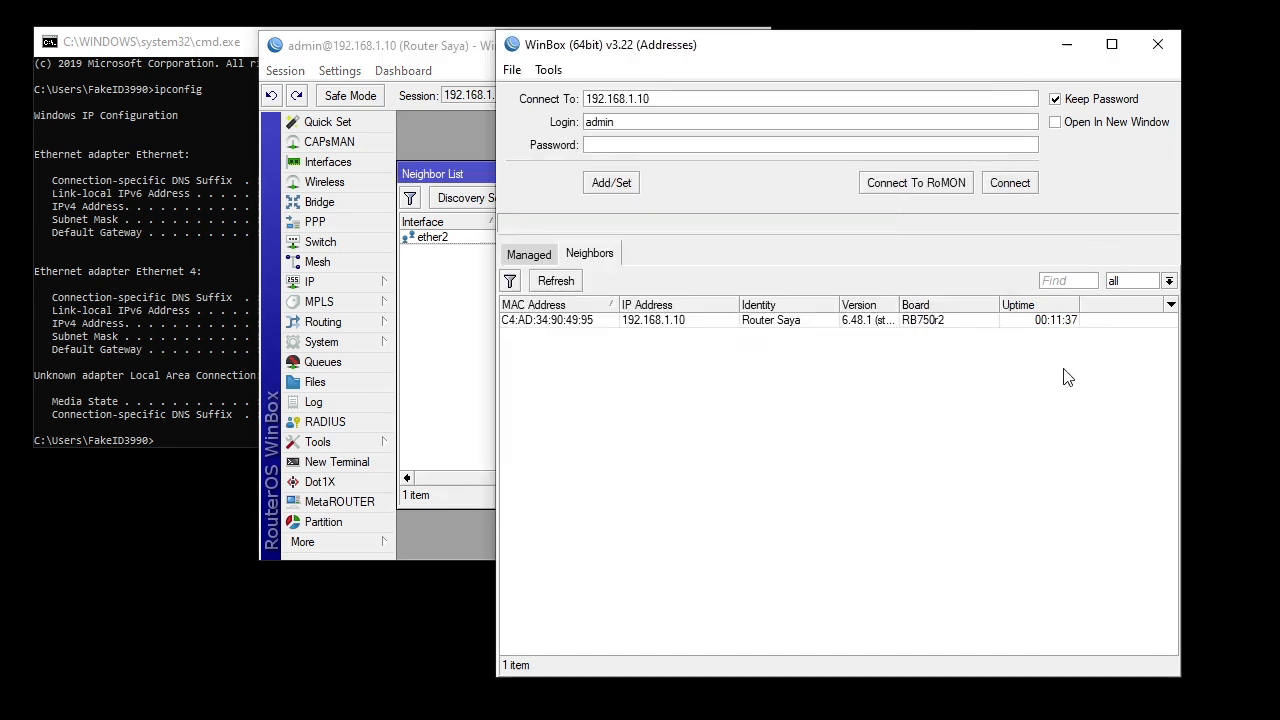
pyautogui.click(790, 322)
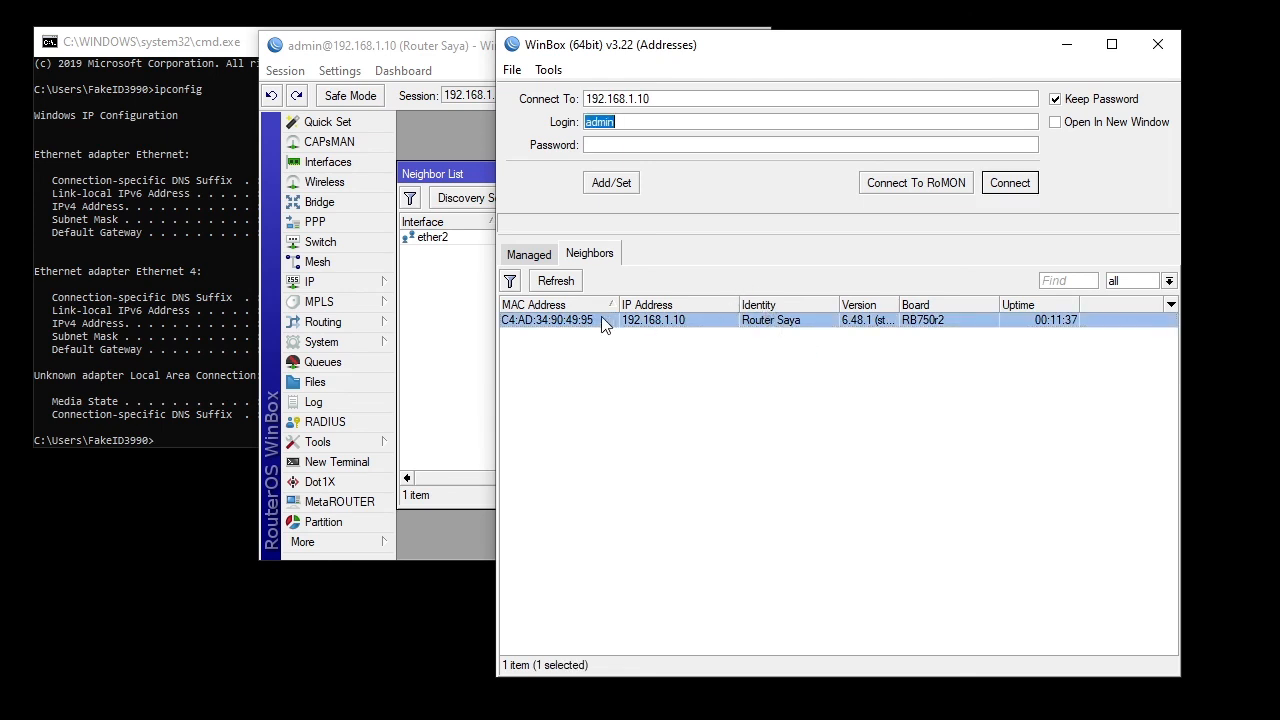
pyautogui.click(465, 343)
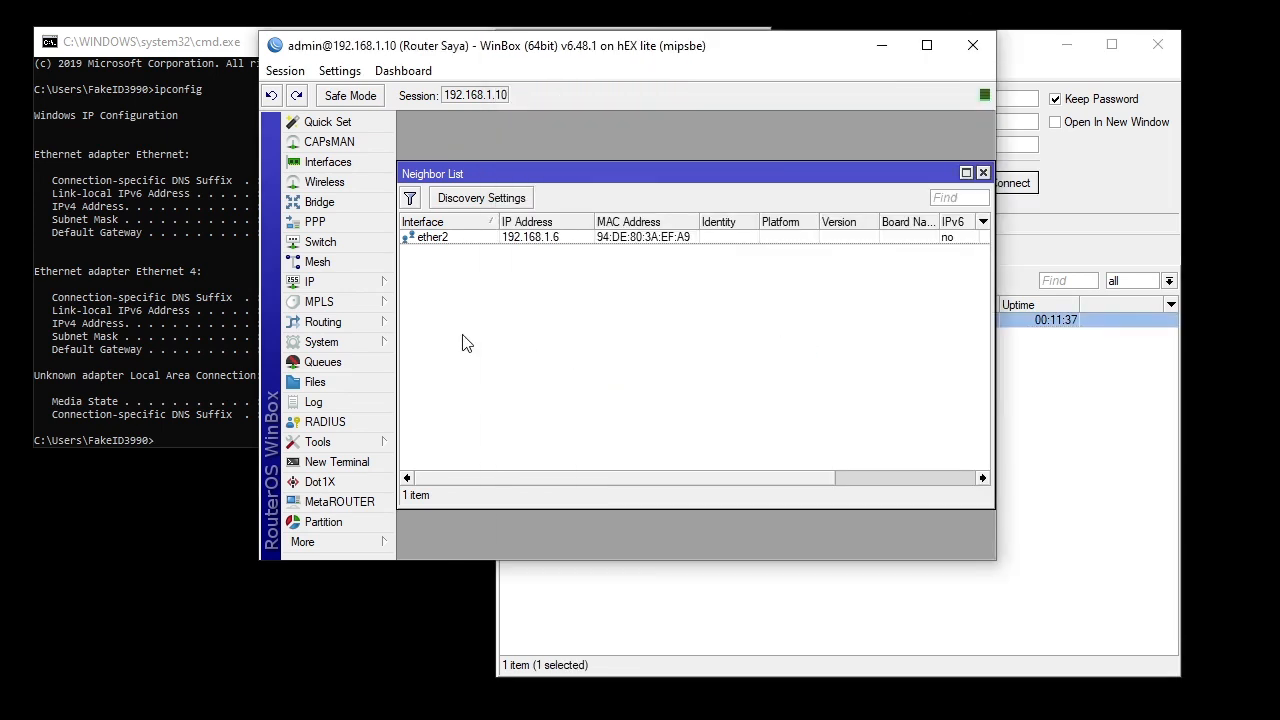
pyautogui.moveTo(686, 188); pyautogui.dragTo(663, 173)
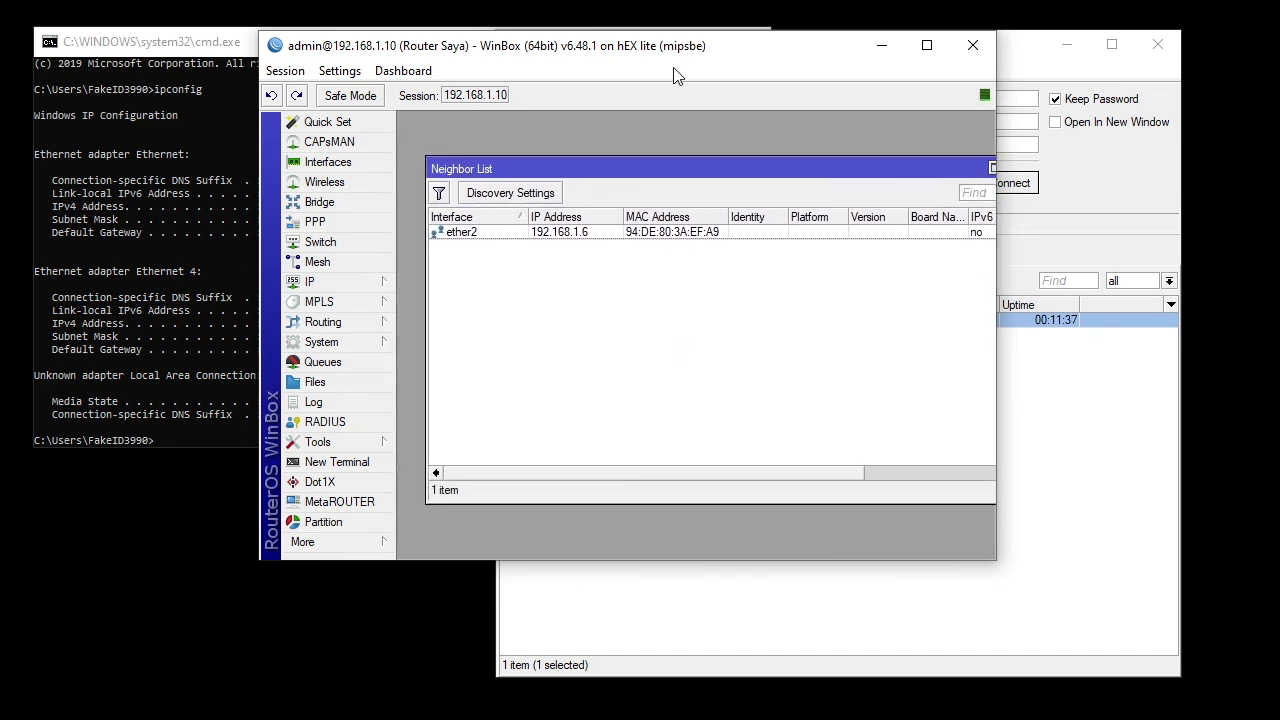
pyautogui.moveTo(686, 60); pyautogui.dragTo(573, 127)
pyautogui.click(774, 63)
pyautogui.moveTo(774, 63); pyautogui.dragTo(908, 57)
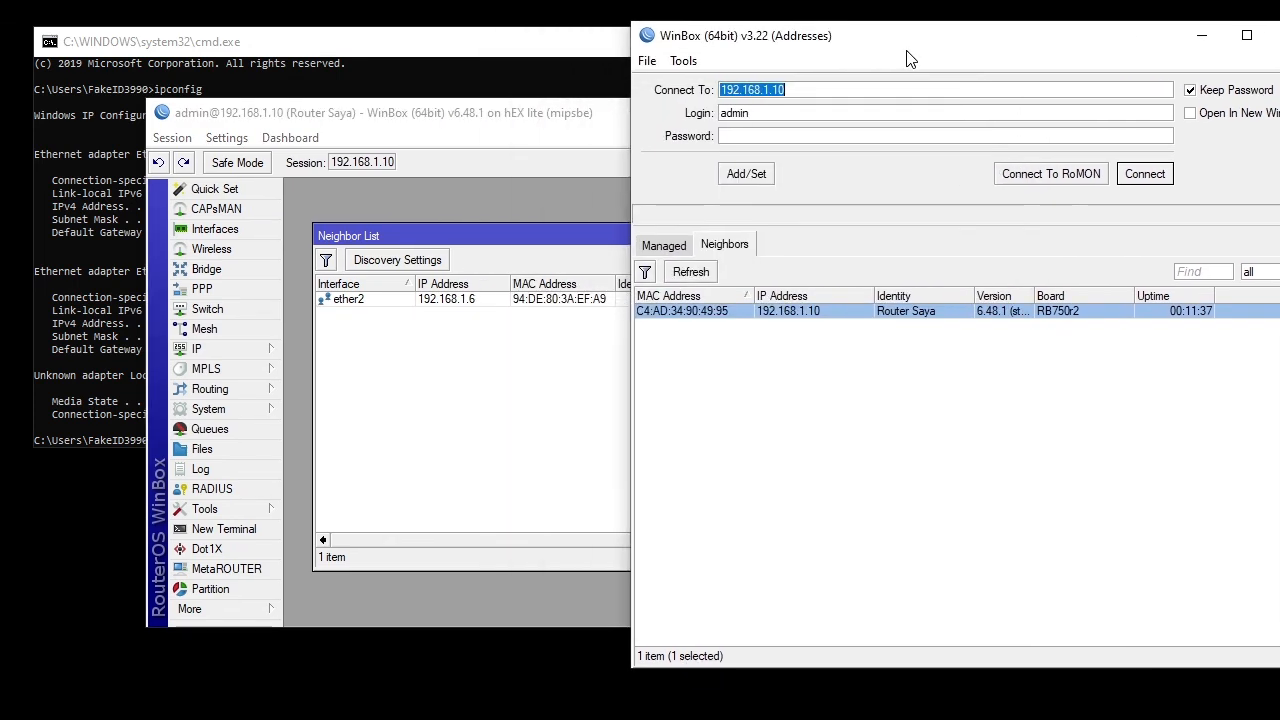
pyautogui.moveTo(622, 116); pyautogui.dragTo(555, 121)
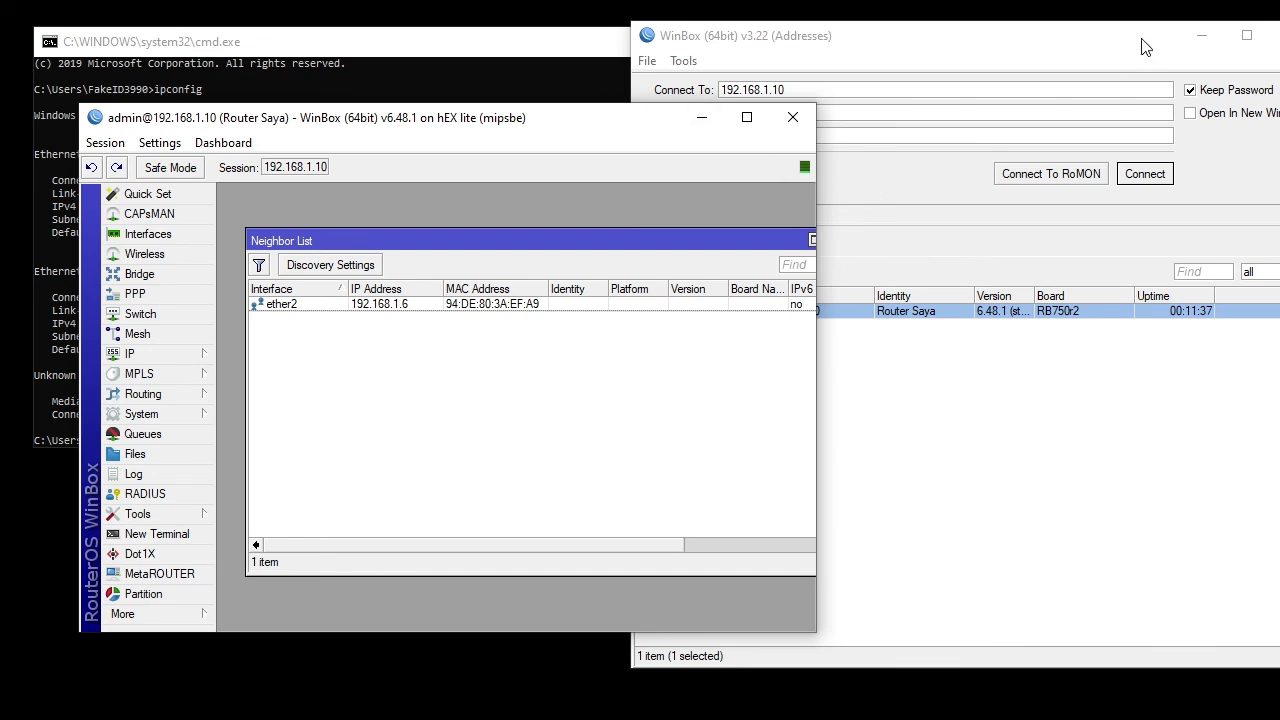
pyautogui.moveTo(1148, 40); pyautogui.dragTo(1187, 127)
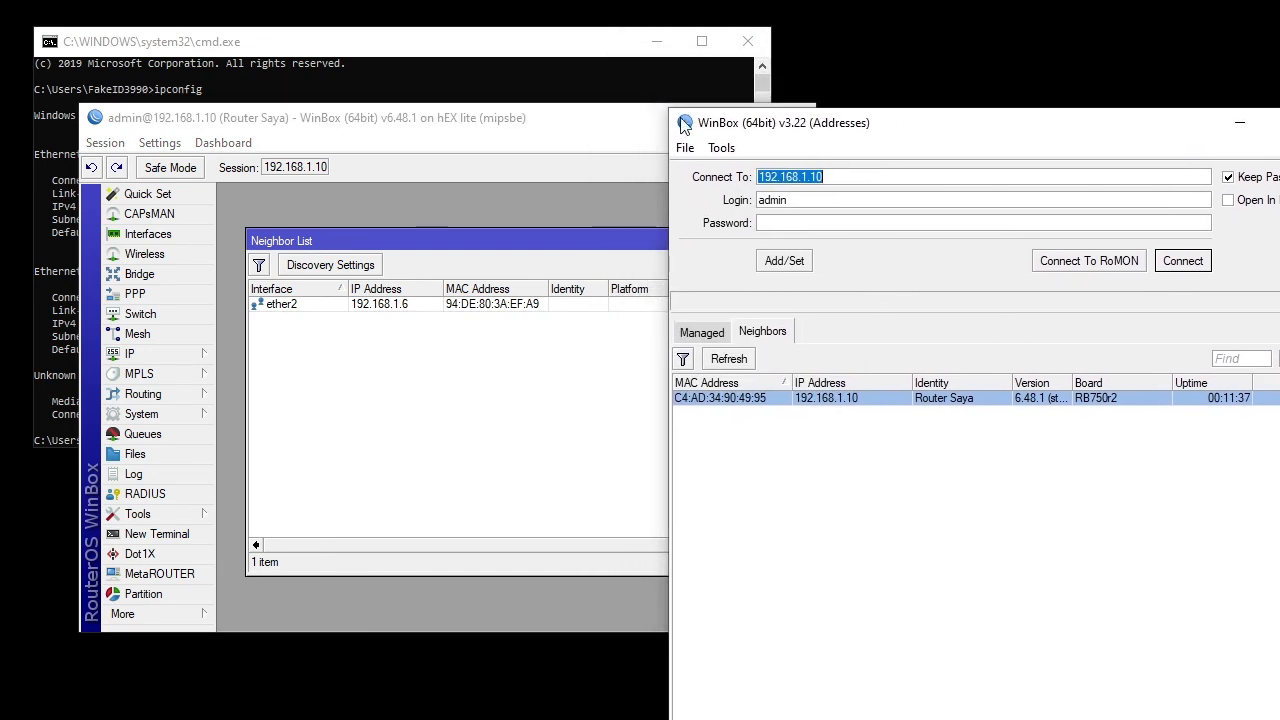
pyautogui.click(630, 128)
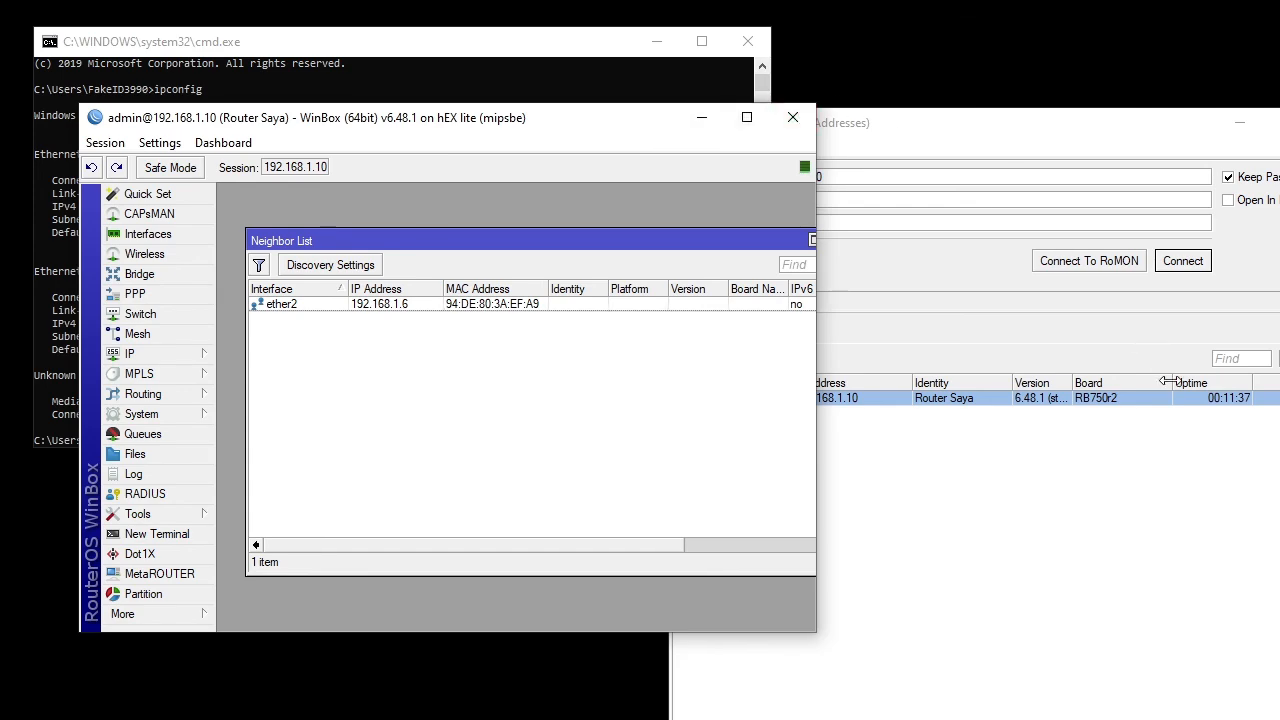
pyautogui.hotkey('alt', 'Tab')
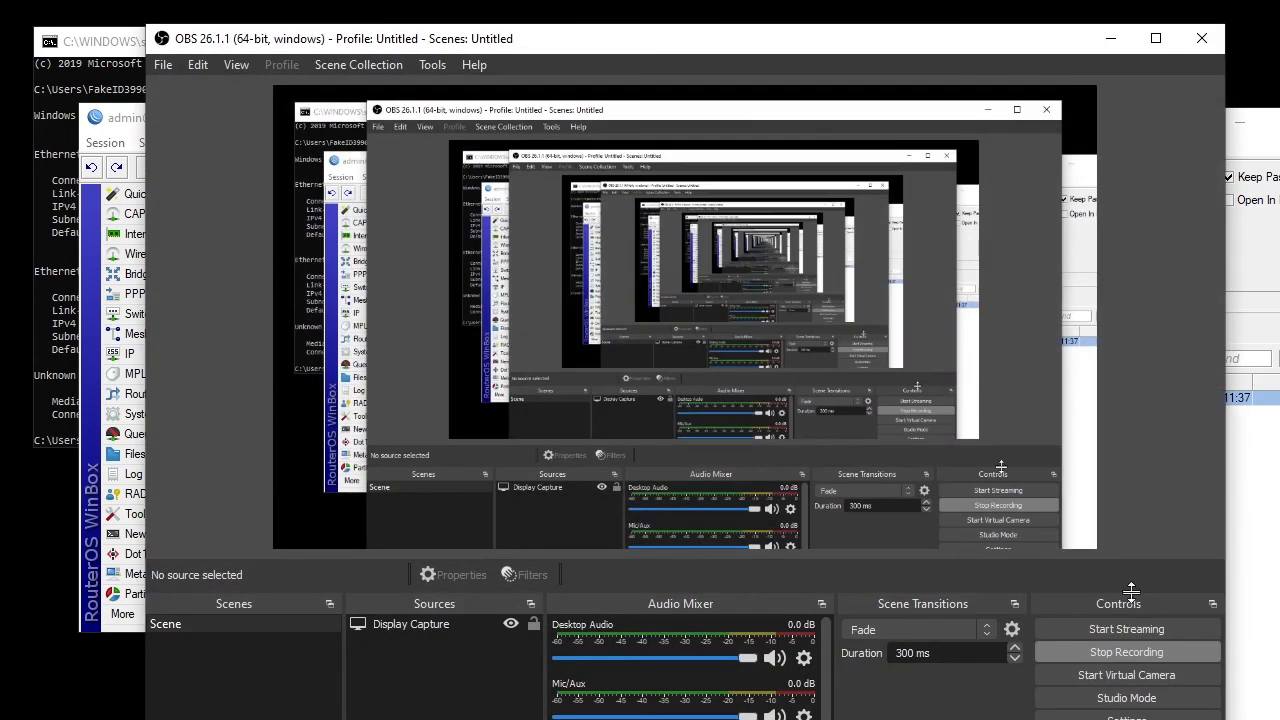
pyautogui.click(1122, 641)
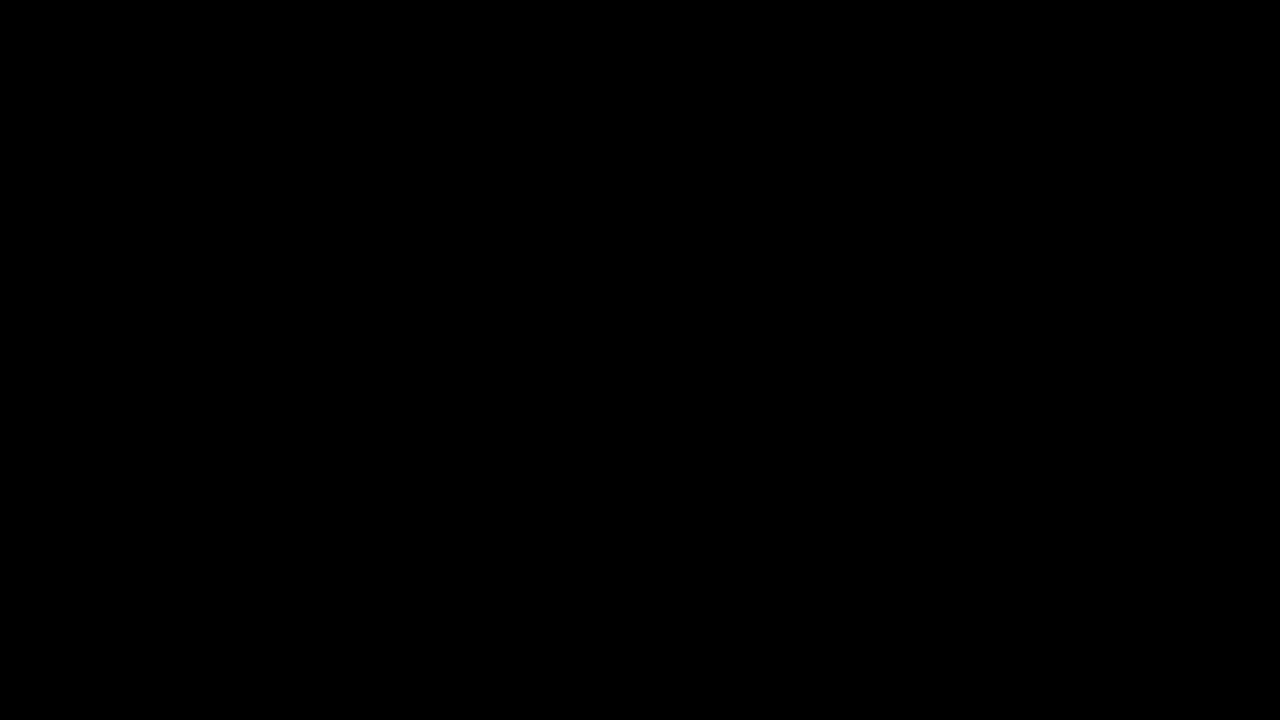